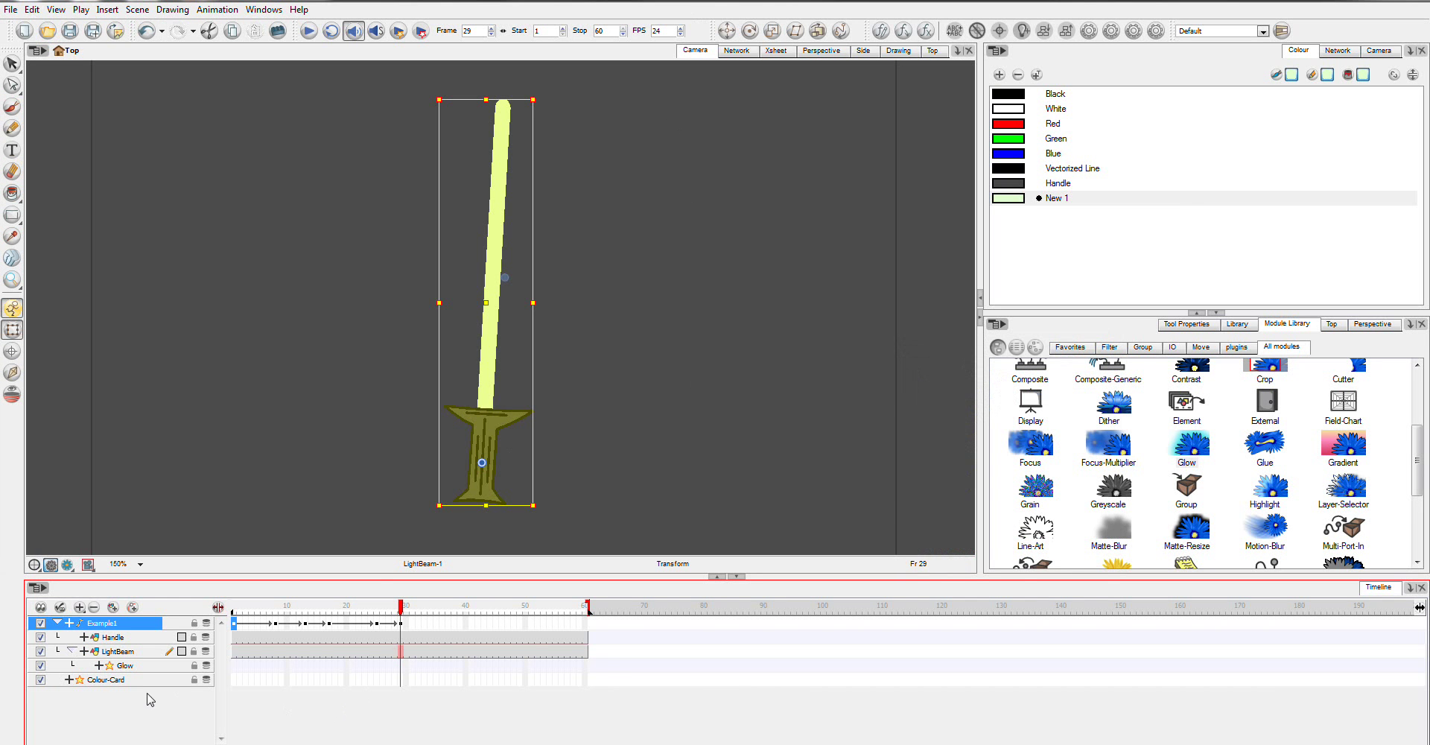
# - Switch the viewer to the rendered preview and inspect the Glow layer's properties (radius 10, green)
pyautogui.click(68, 563)
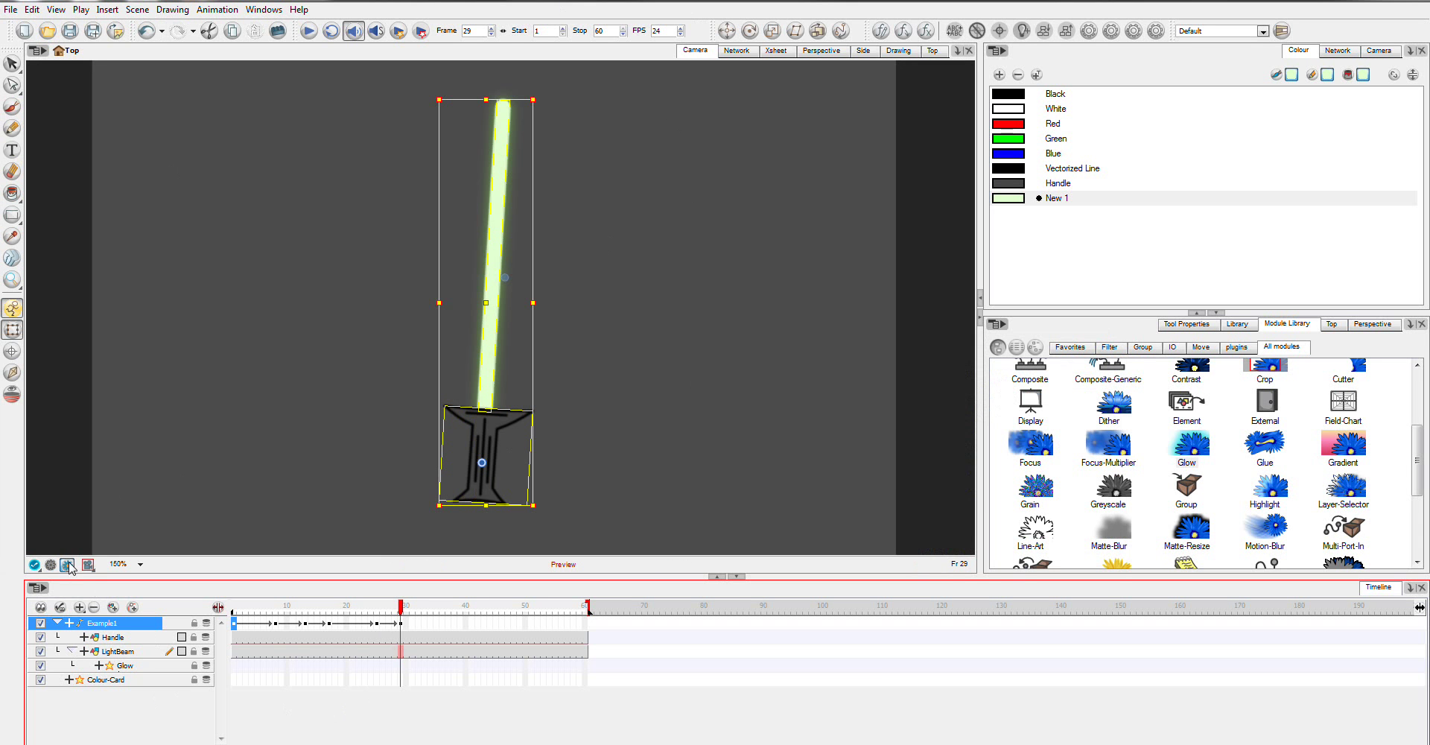
pyautogui.doubleClick(117, 665)
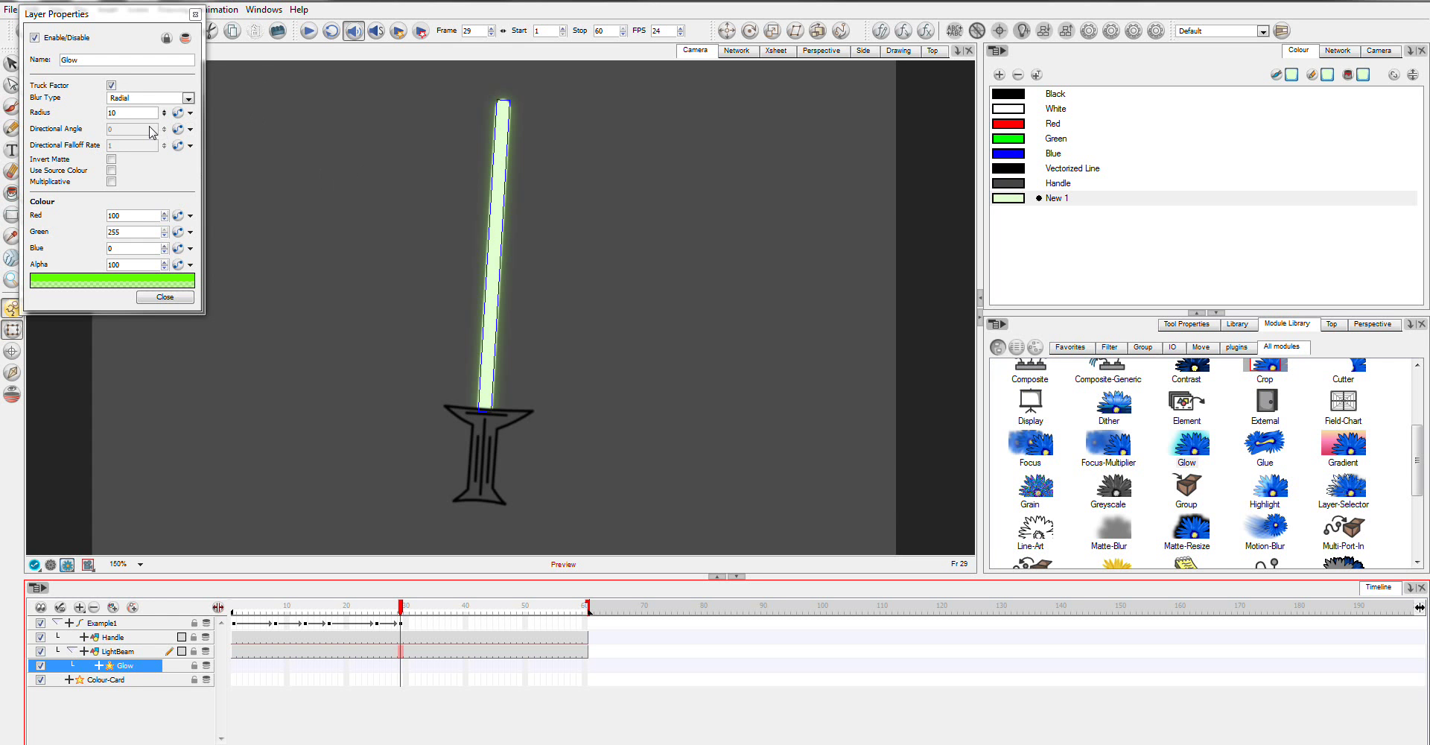
pyautogui.click(165, 297)
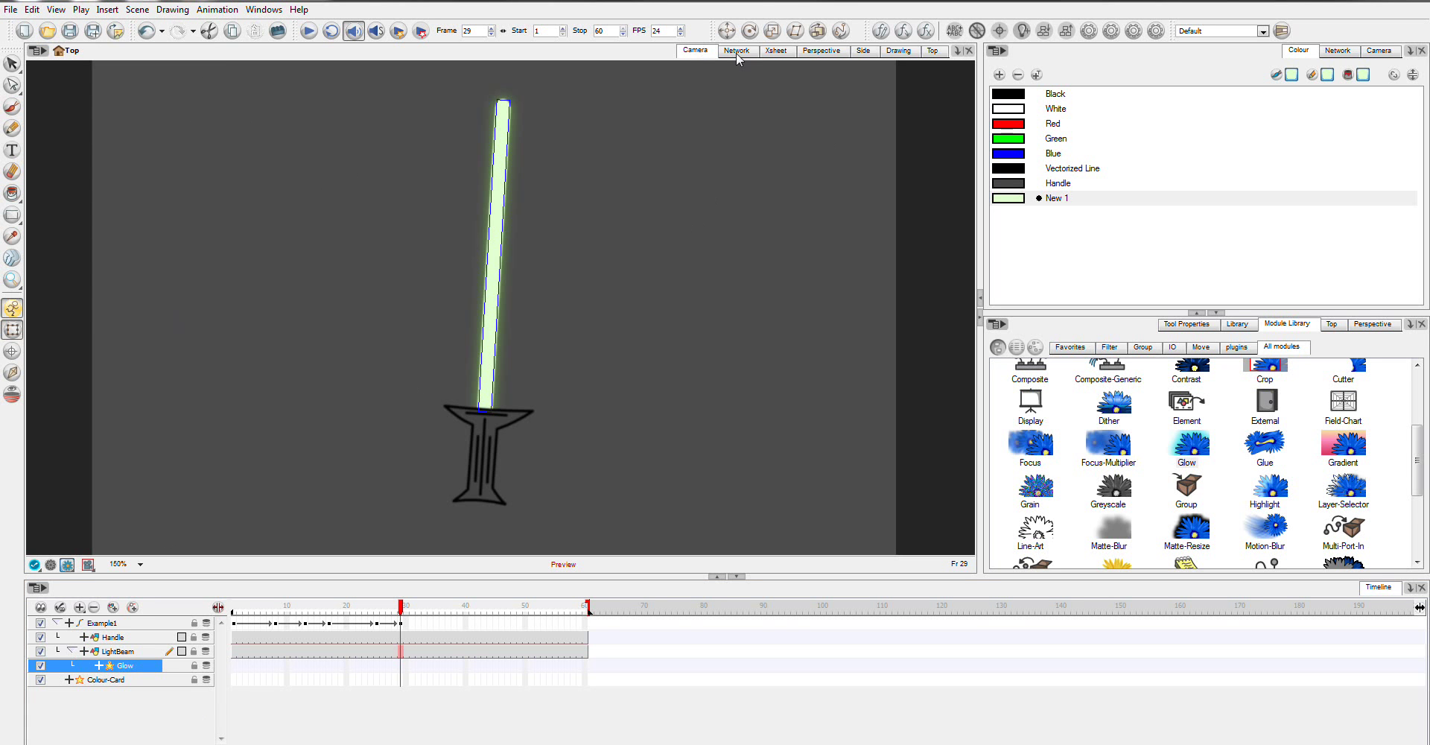
# - Duplicate the LightBeam layer with Duplicate Selected Layers and rename LightBeam_1 to LightBeamTrail
pyautogui.click(556, 133)
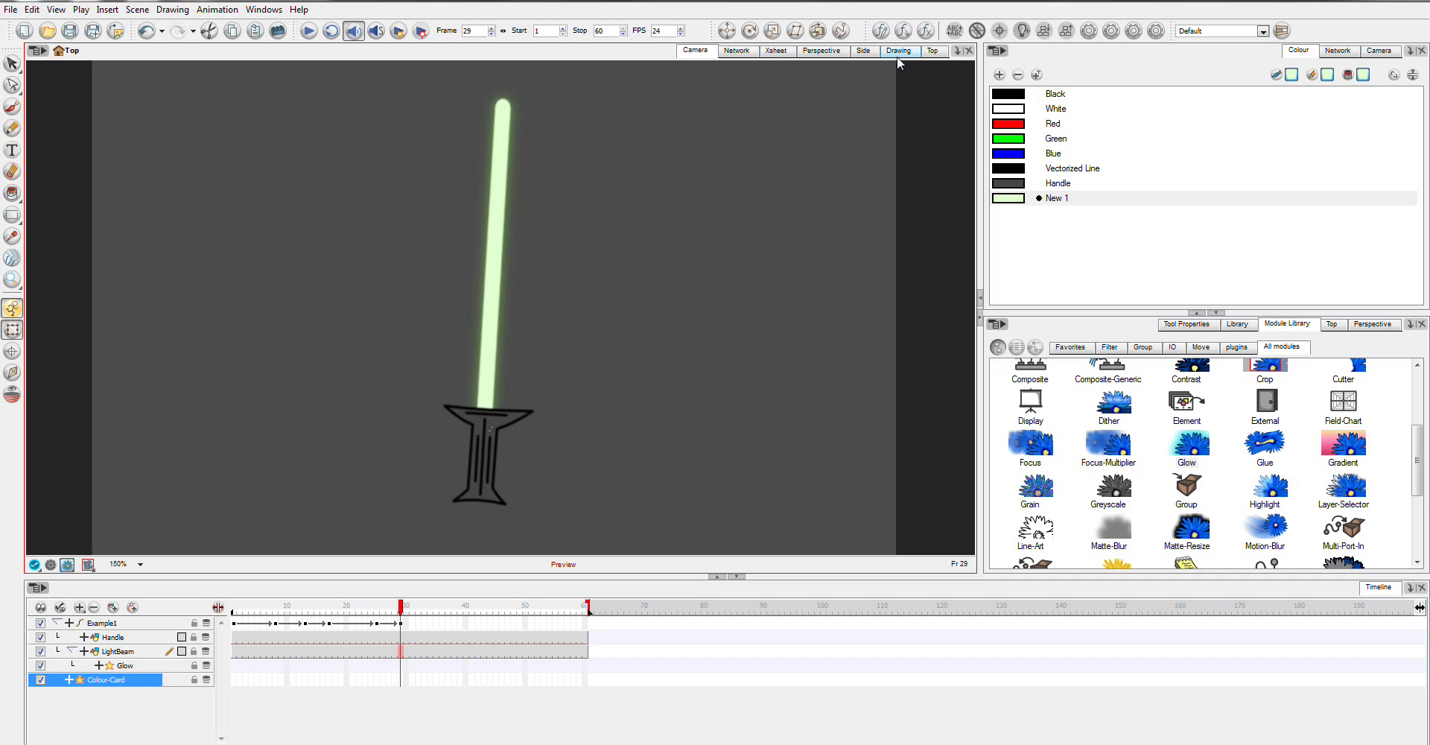
pyautogui.click(737, 52)
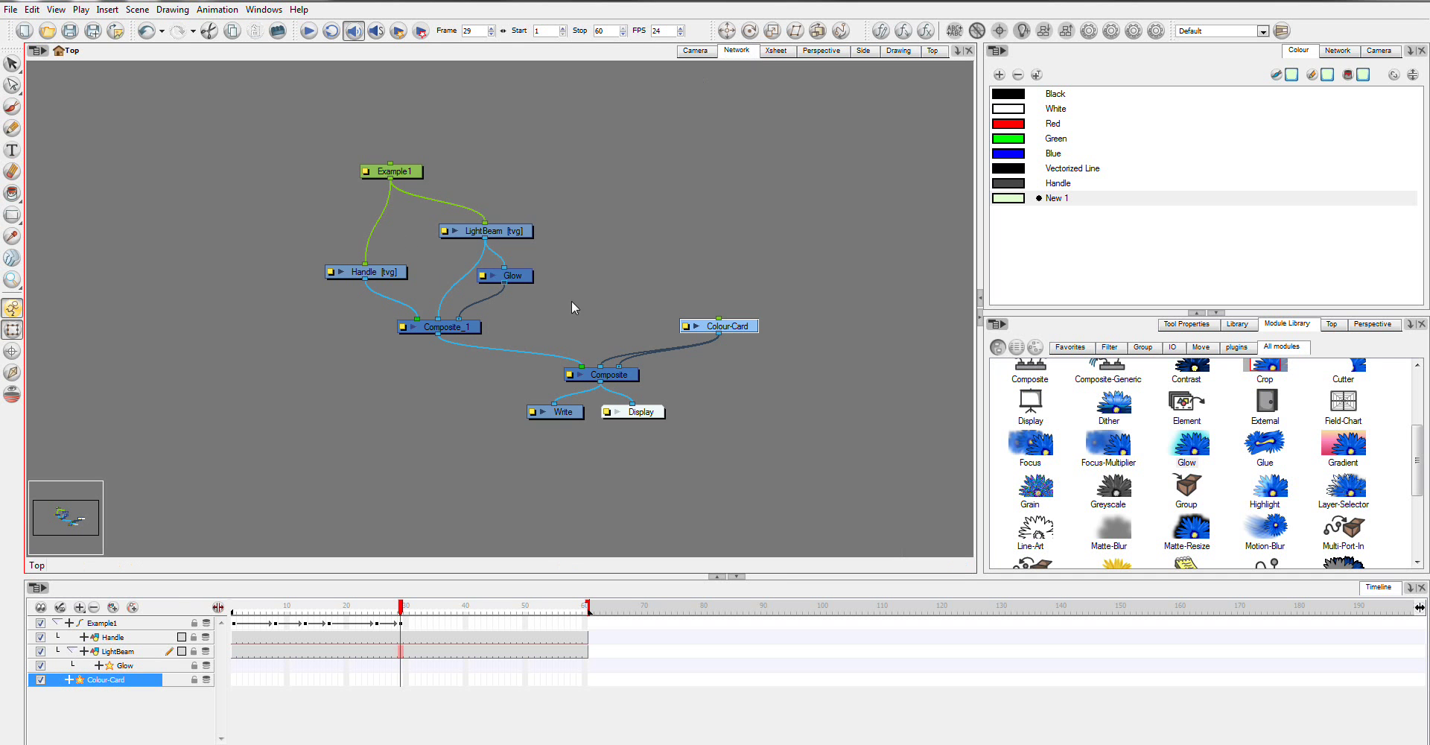
pyautogui.click(695, 50)
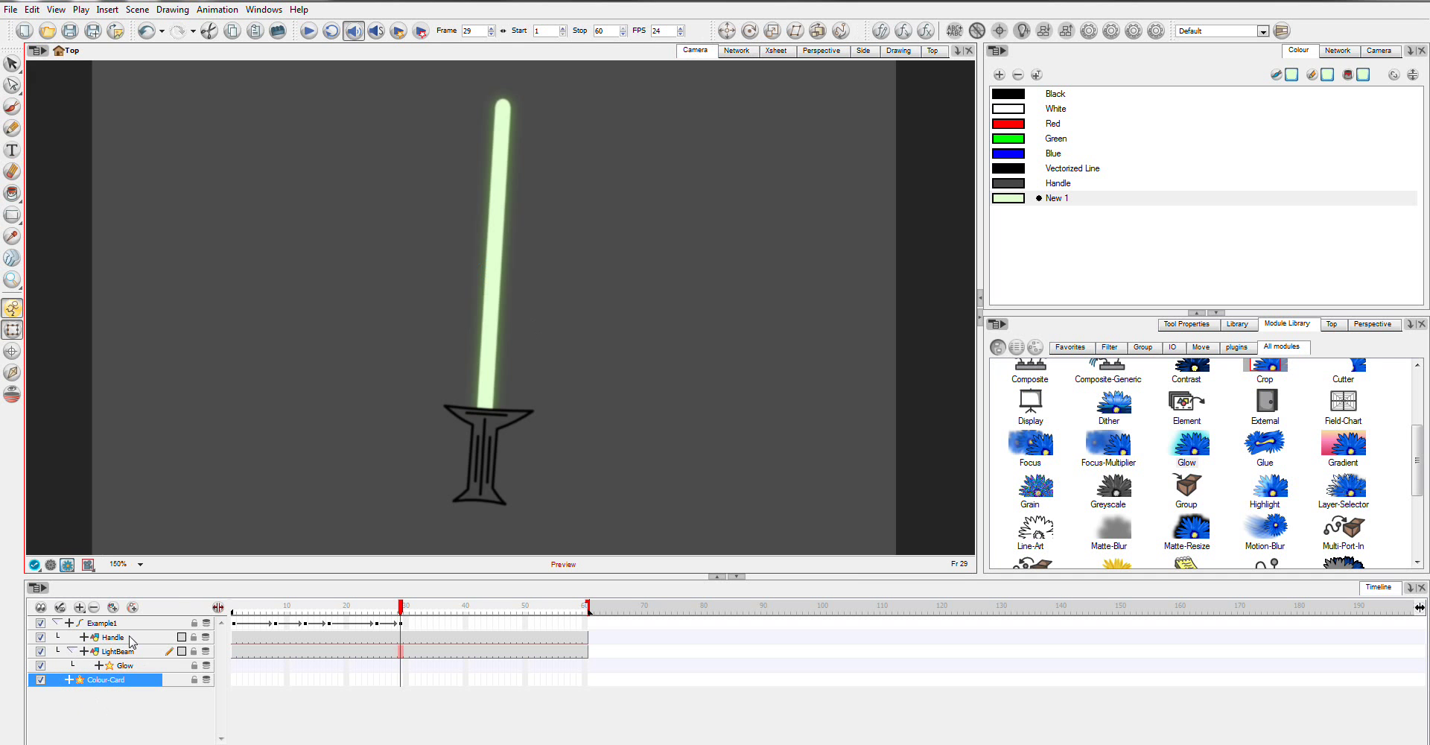
pyautogui.click(123, 650)
pyautogui.rightClick(137, 653)
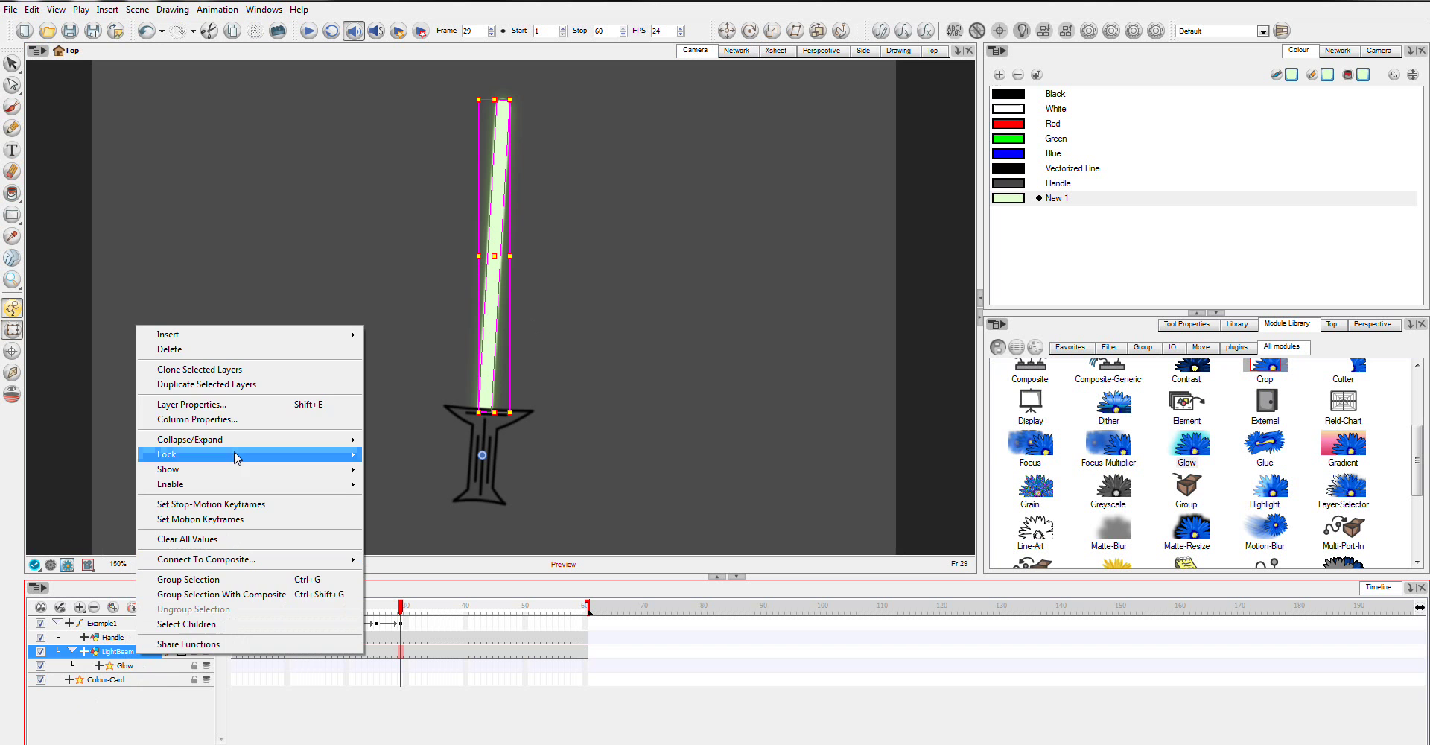
pyautogui.click(246, 384)
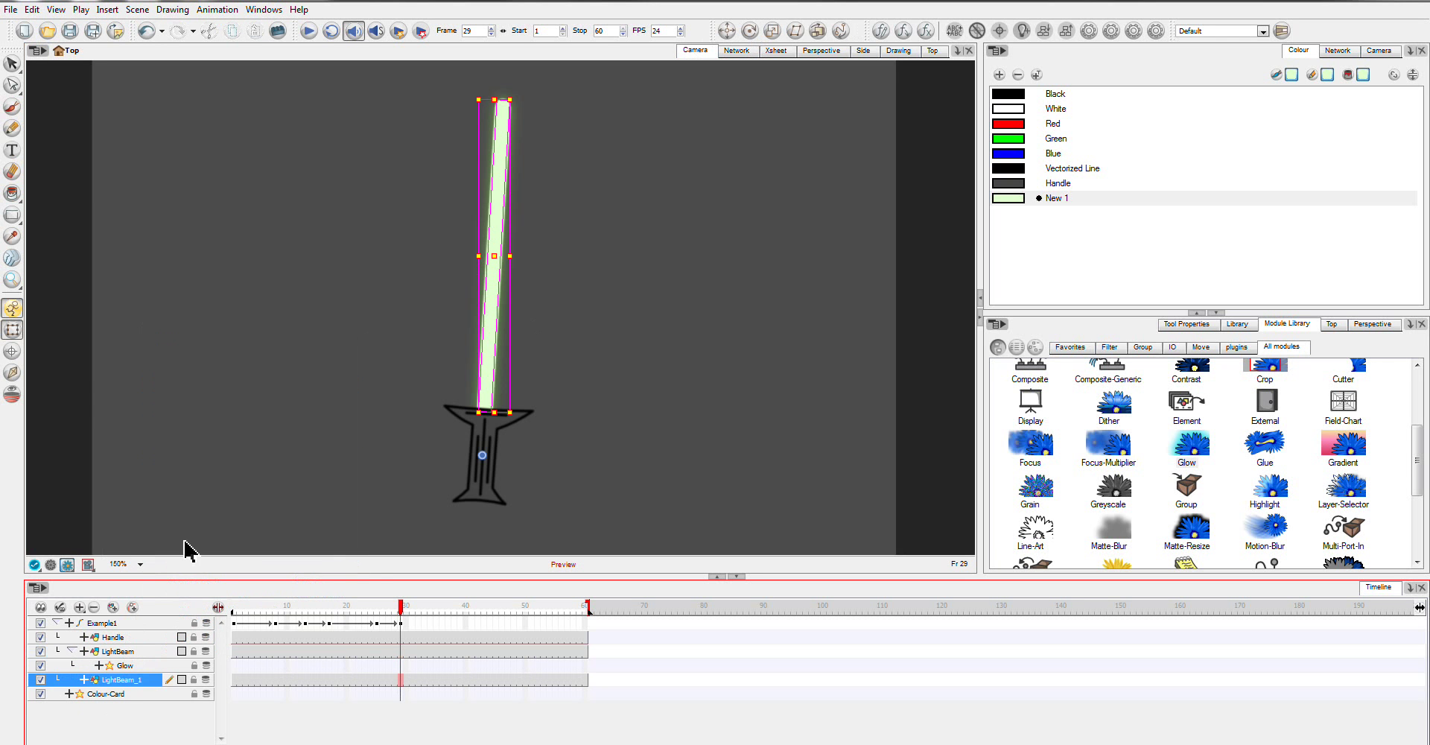
pyautogui.doubleClick(126, 680)
pyautogui.press('BackSpace')
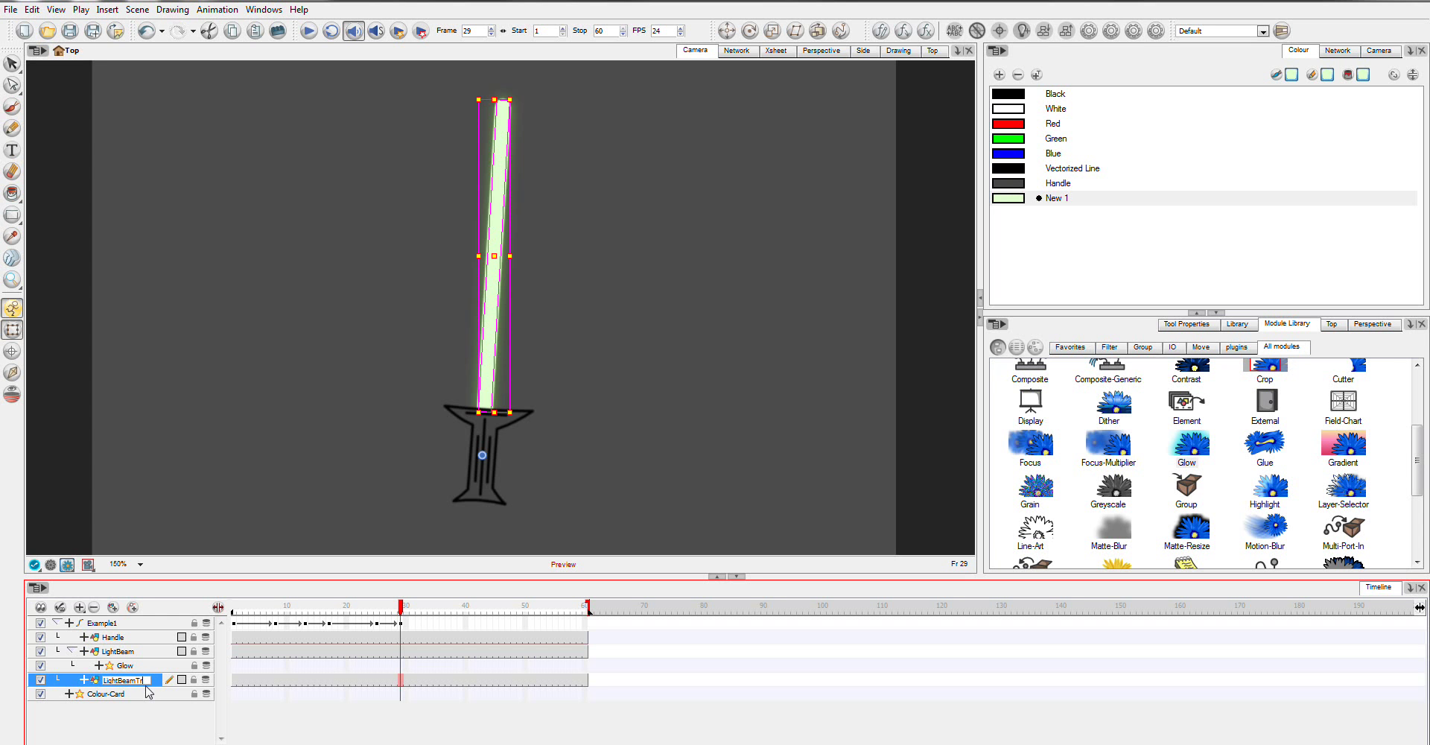
pyautogui.press('Return')
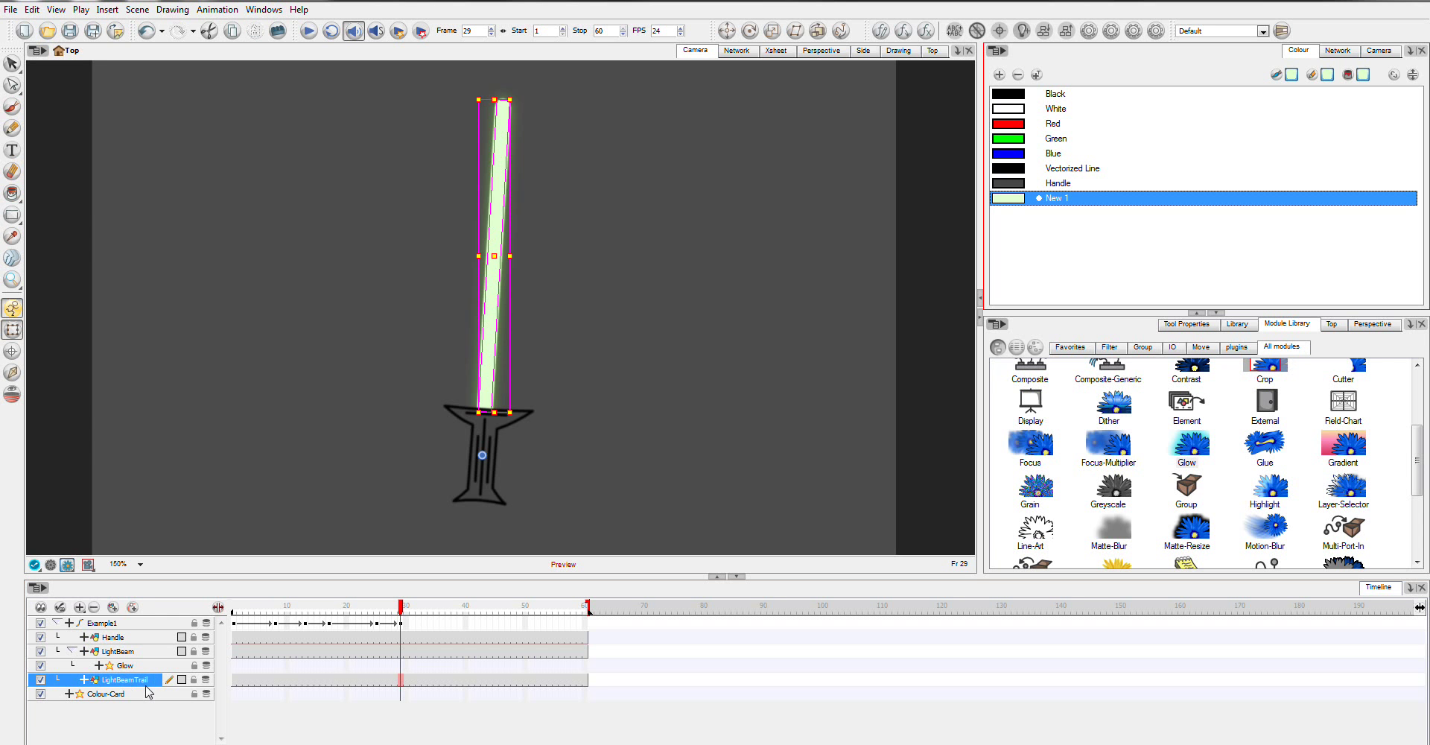
# - In the node network, separate LightBeamTrail from LightBeam, disconnect it from Composite_1, and rearrange the nodes
pyautogui.click(747, 52)
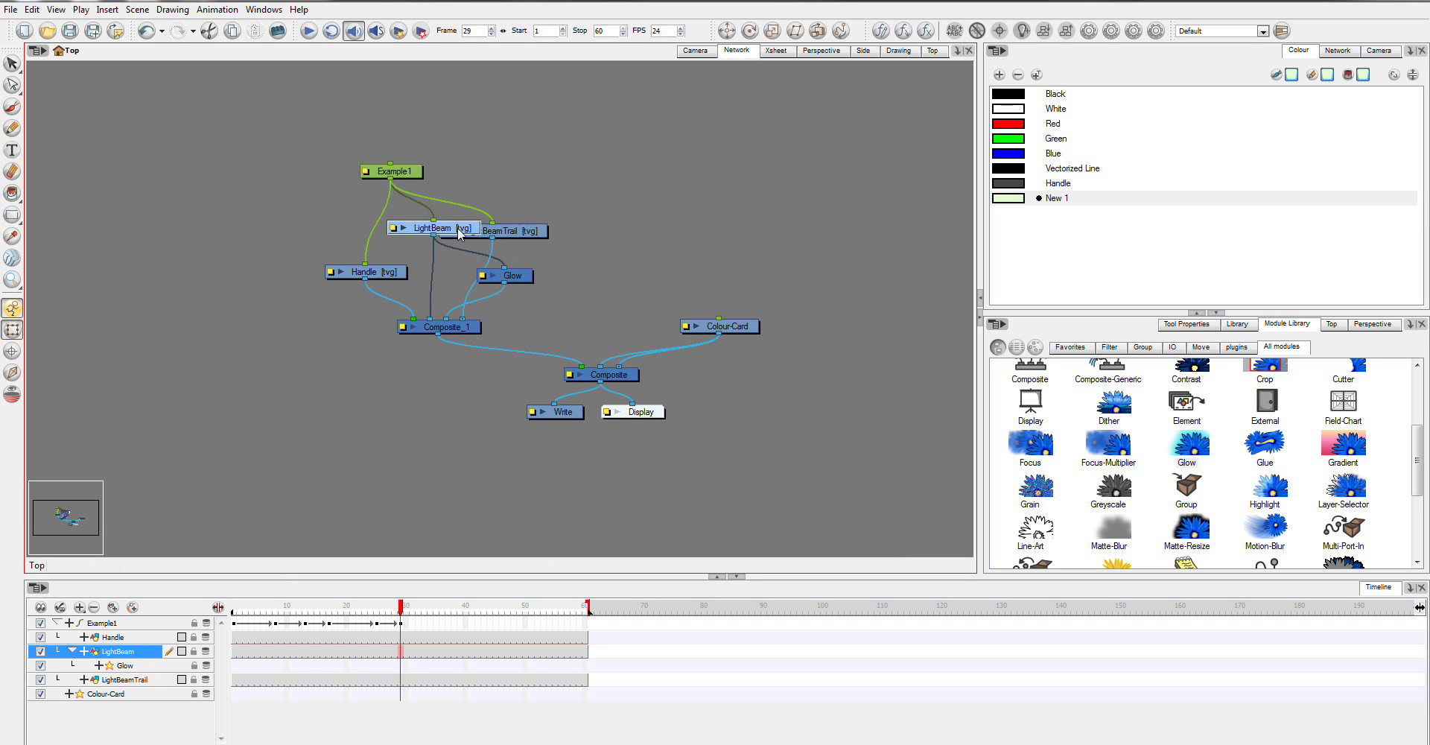
pyautogui.moveTo(510, 236); pyautogui.dragTo(634, 209)
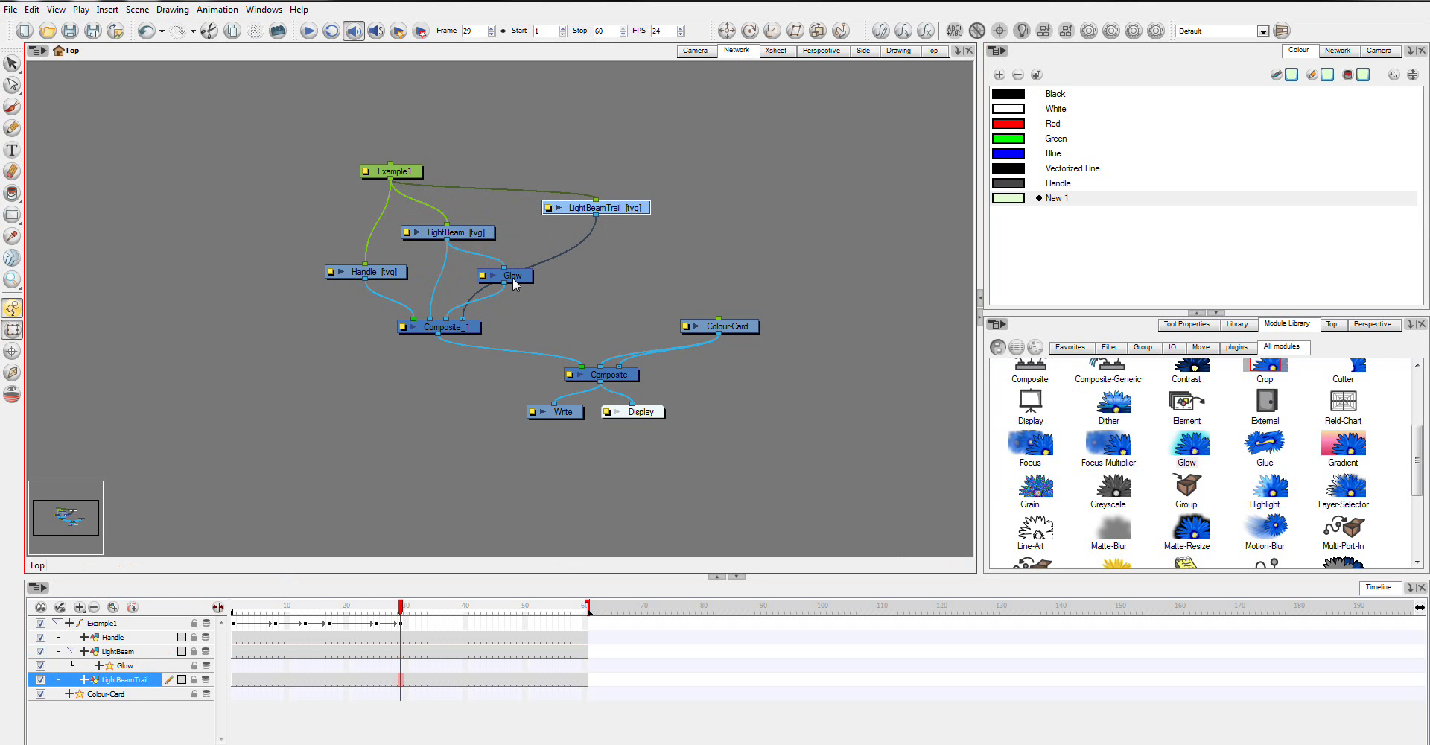
pyautogui.moveTo(514, 283); pyautogui.dragTo(513, 235)
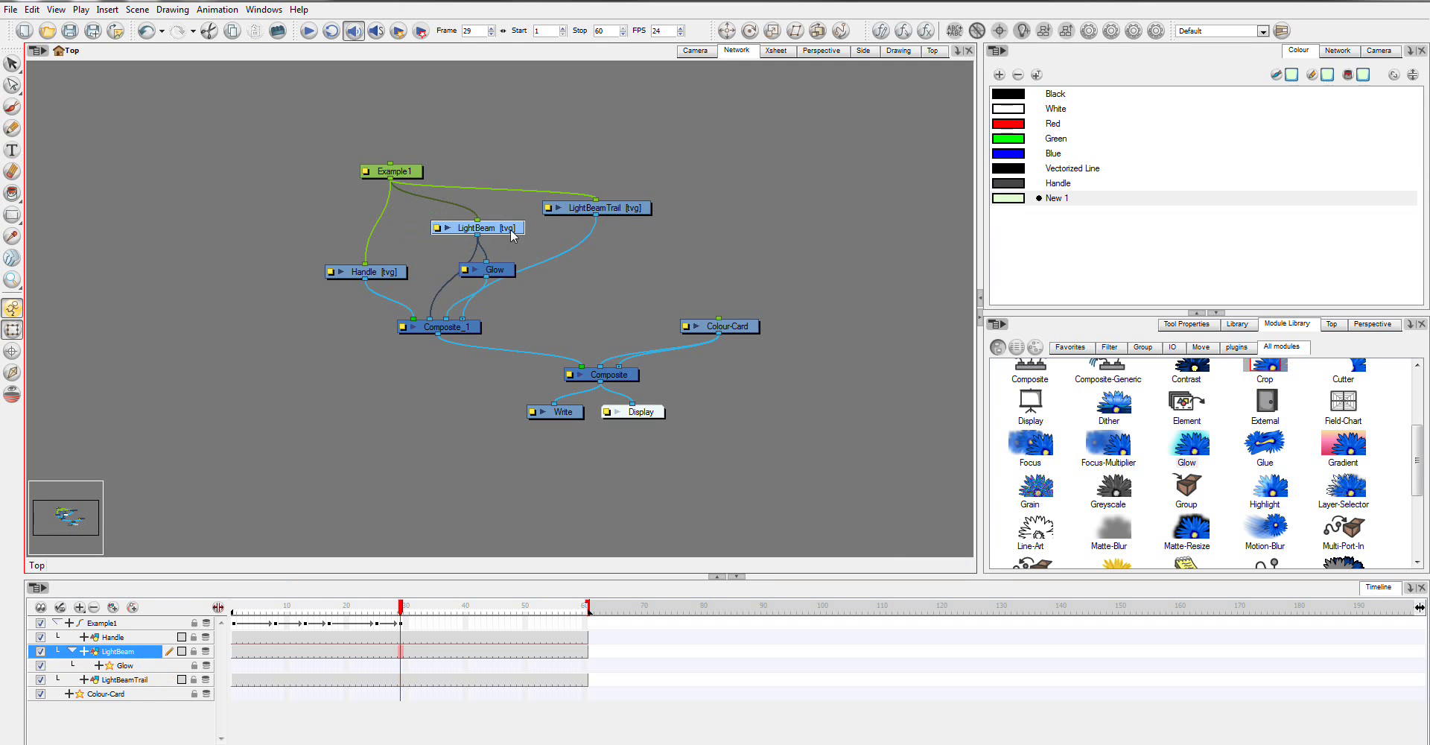
pyautogui.moveTo(621, 209); pyautogui.dragTo(433, 227)
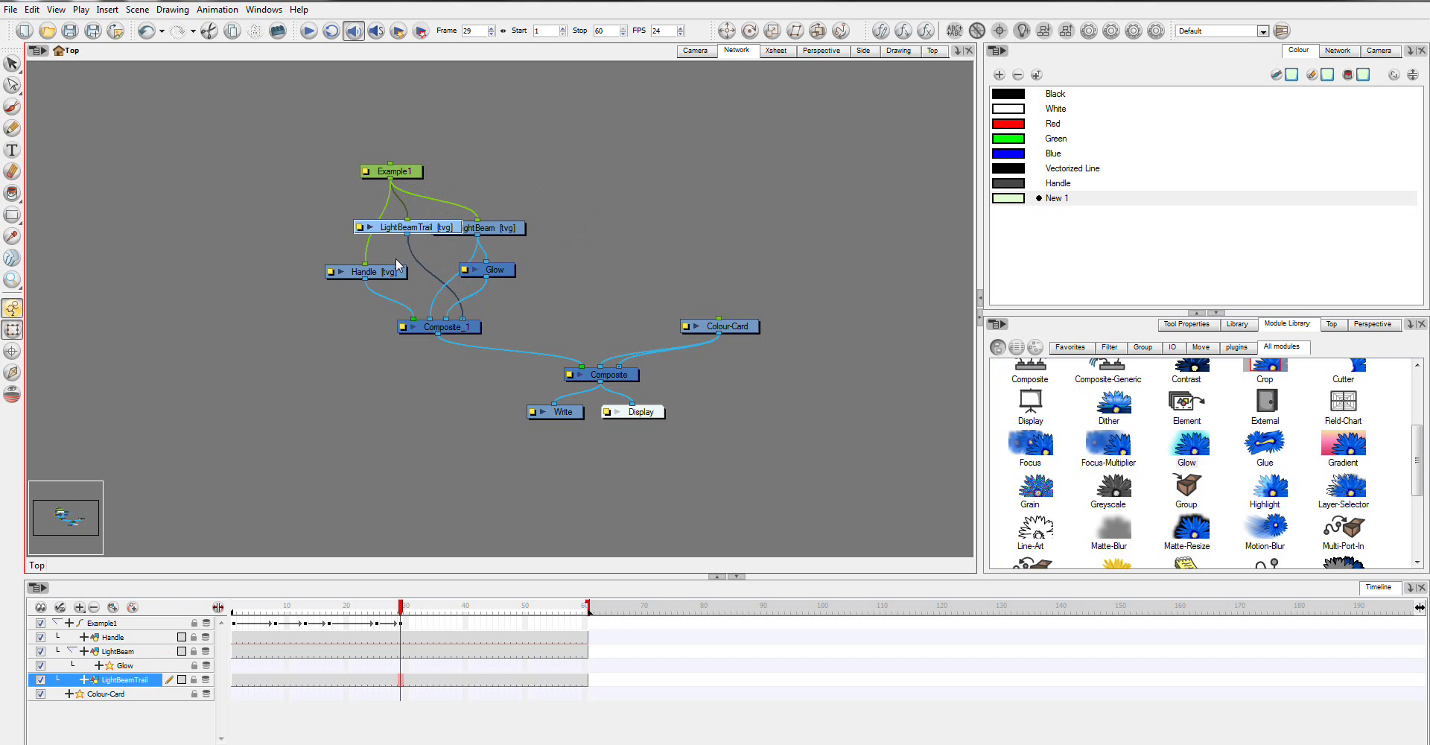
pyautogui.moveTo(391, 270); pyautogui.dragTo(315, 262)
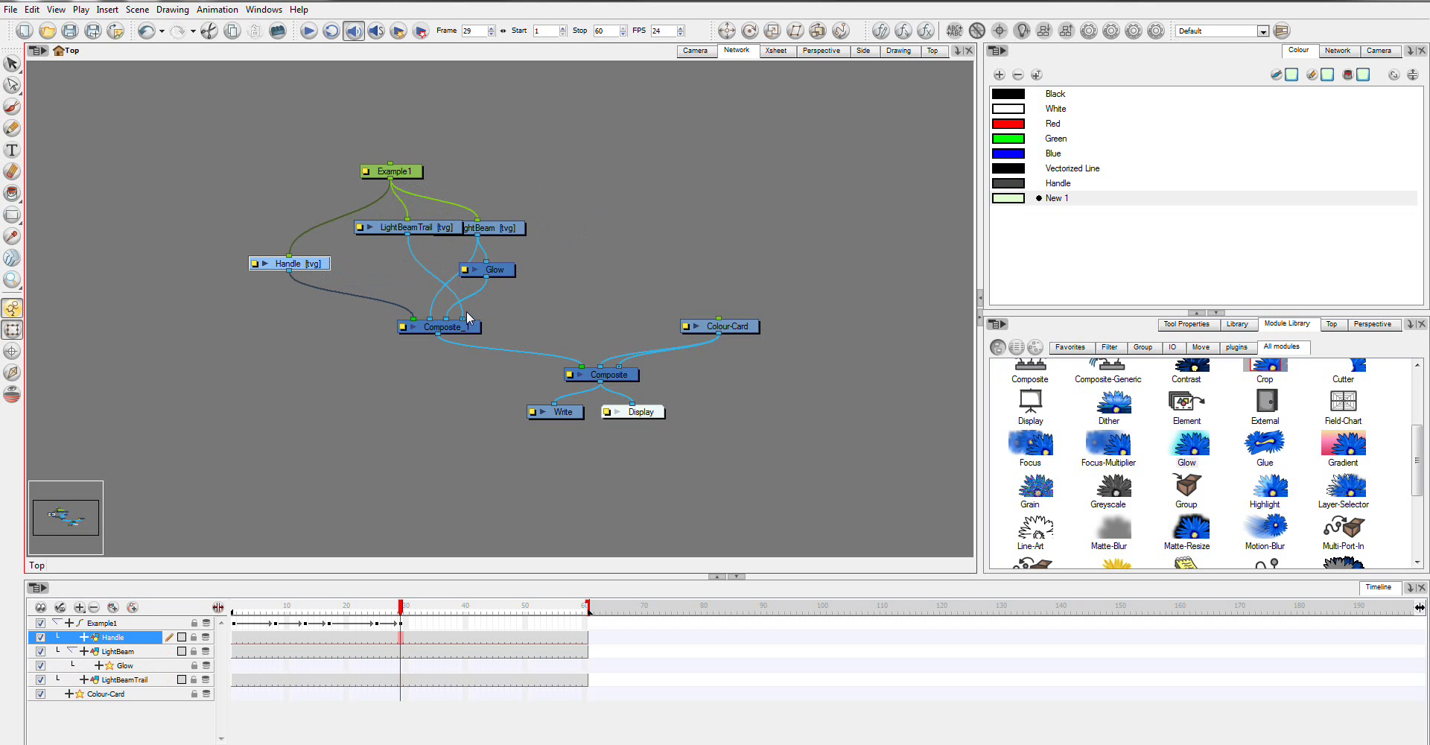
pyautogui.moveTo(464, 320); pyautogui.dragTo(436, 272)
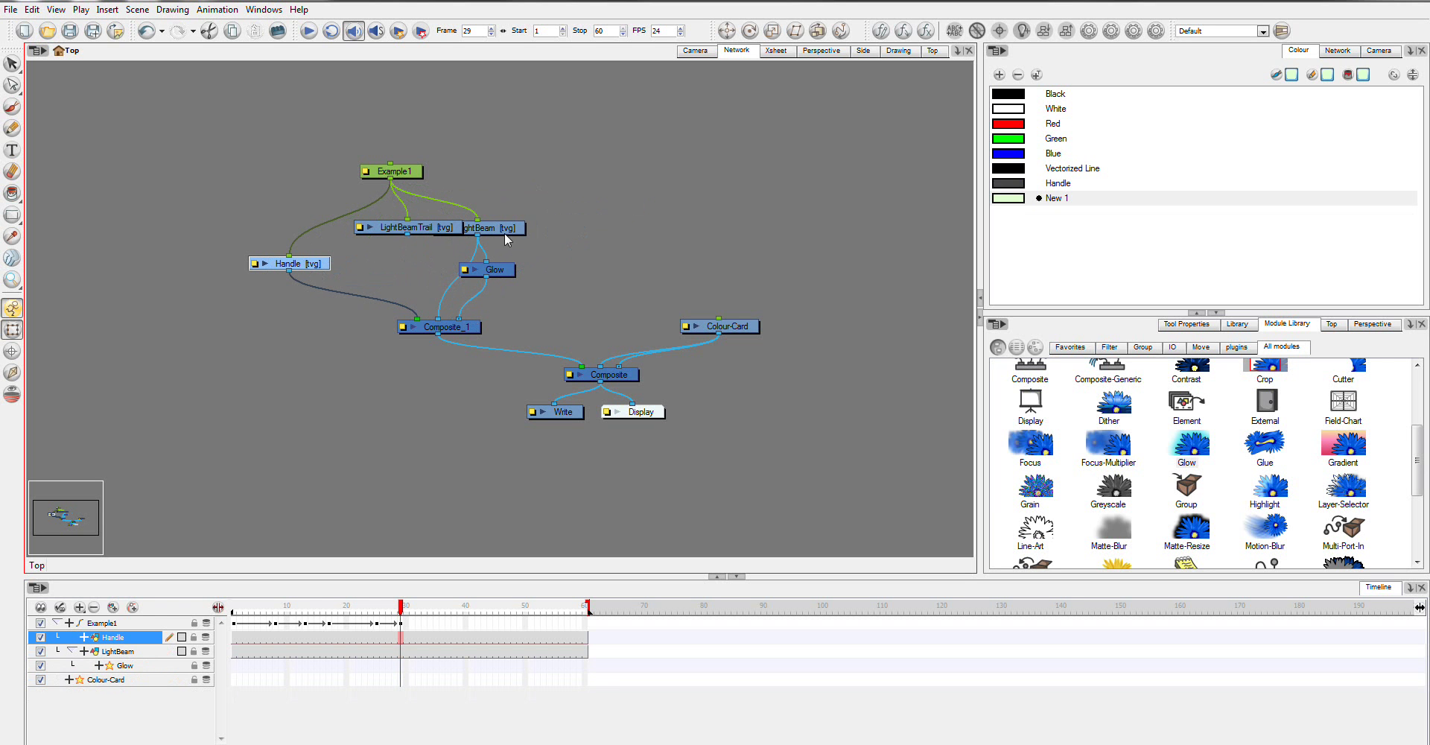
pyautogui.moveTo(509, 233); pyautogui.dragTo(541, 228)
pyautogui.moveTo(499, 270); pyautogui.dragTo(541, 267)
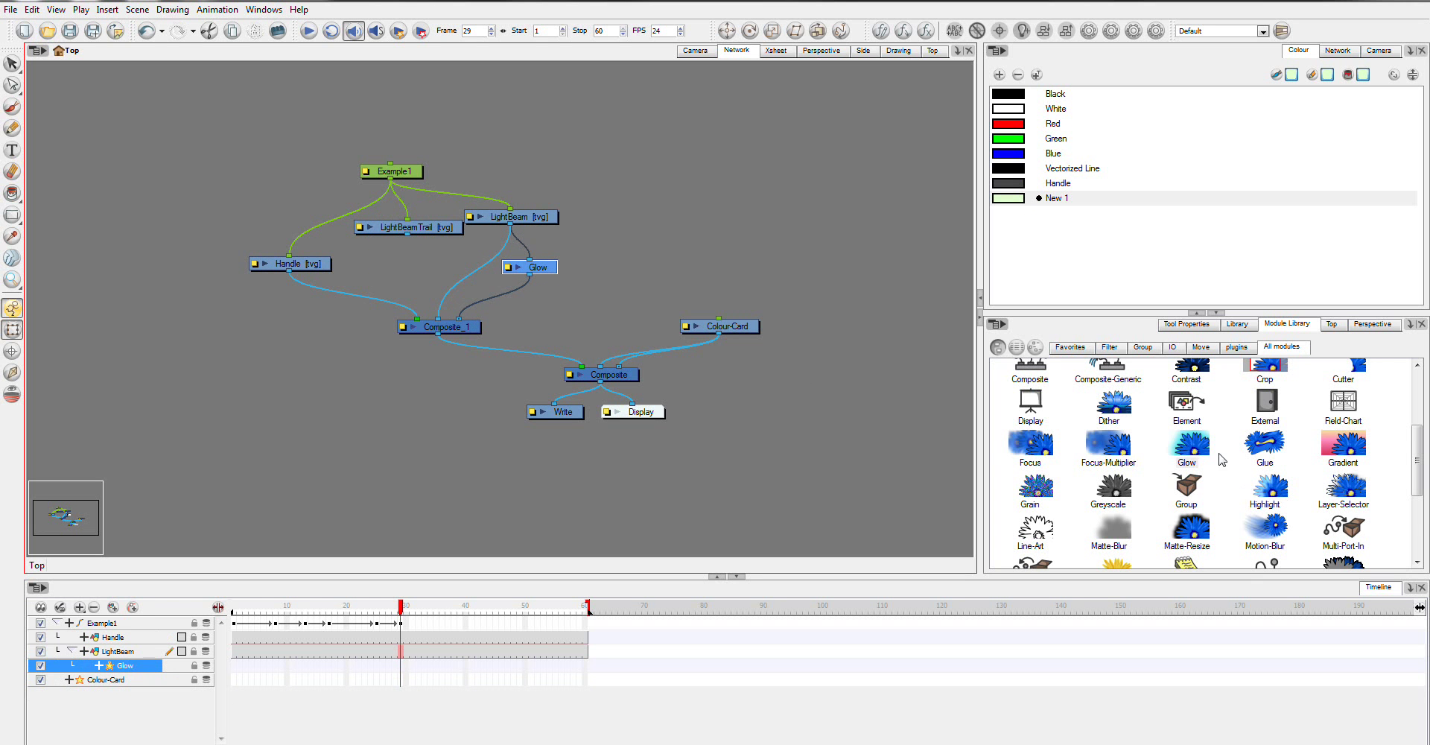
# - Add a Glow_1 module and connect LightBeamTrail through it into Composite_1's last input
pyautogui.click(1186, 445)
pyautogui.moveTo(745, 171); pyautogui.dragTo(411, 264)
pyautogui.moveTo(411, 275); pyautogui.dragTo(432, 333)
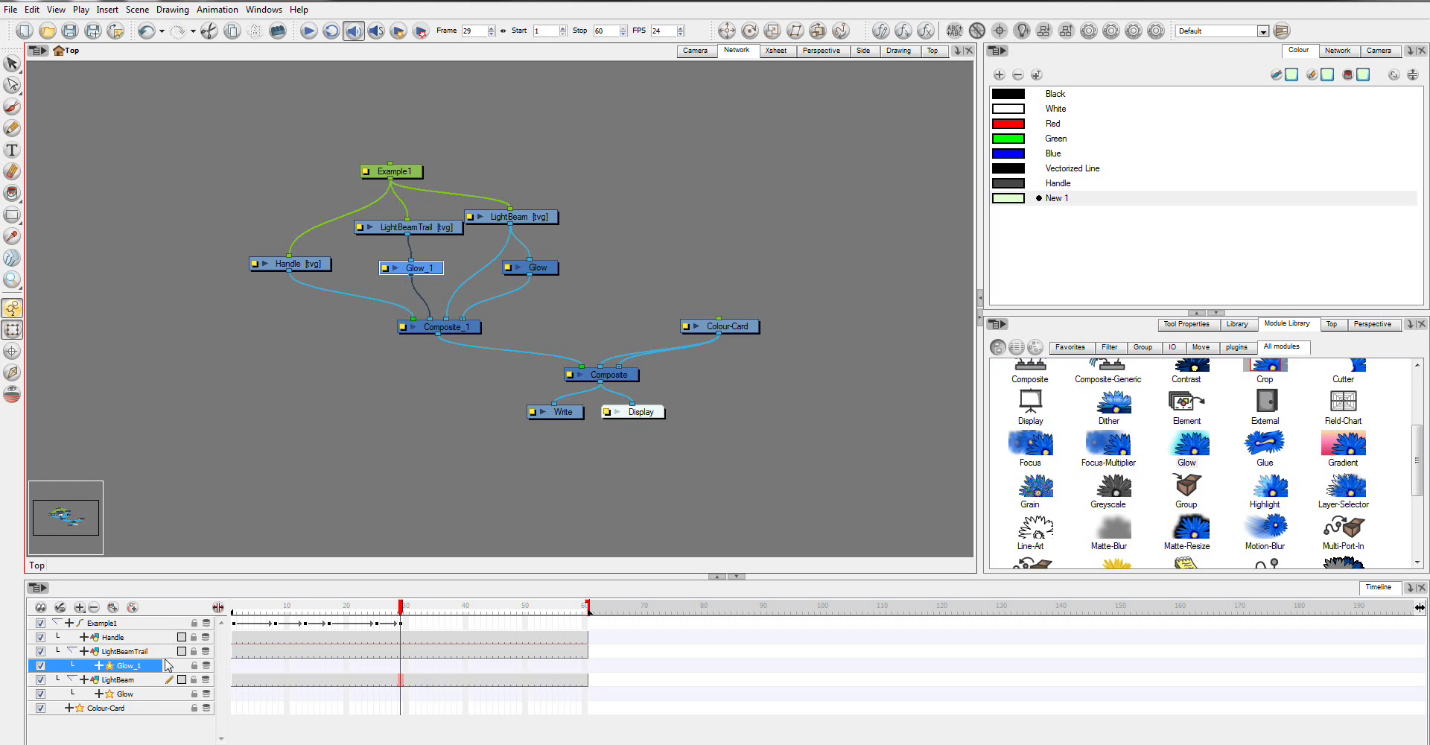
pyautogui.moveTo(433, 325); pyautogui.dragTo(463, 320)
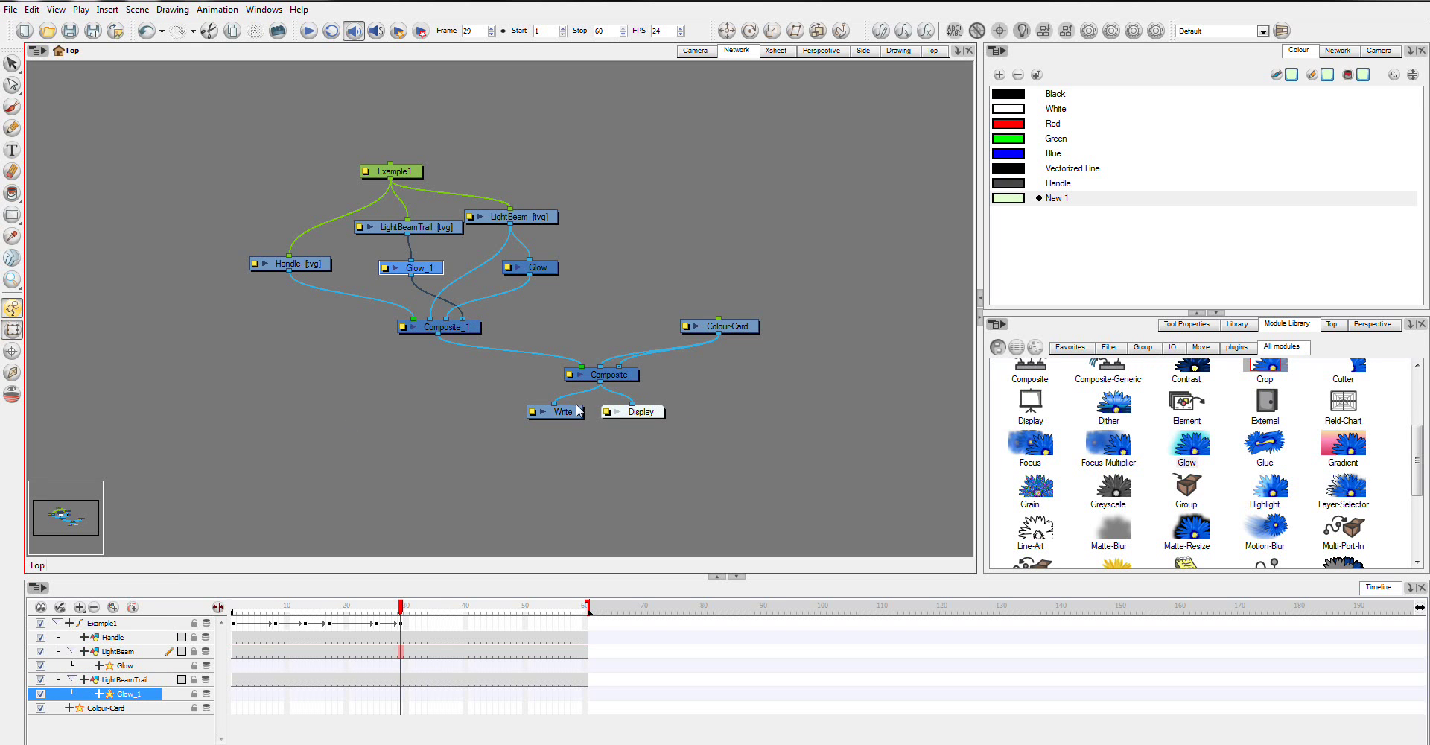
# - Set Glow_1 to Directional blur, radius 100, with green colour R100 G255 B0
pyautogui.click(695, 50)
pyautogui.click(735, 344)
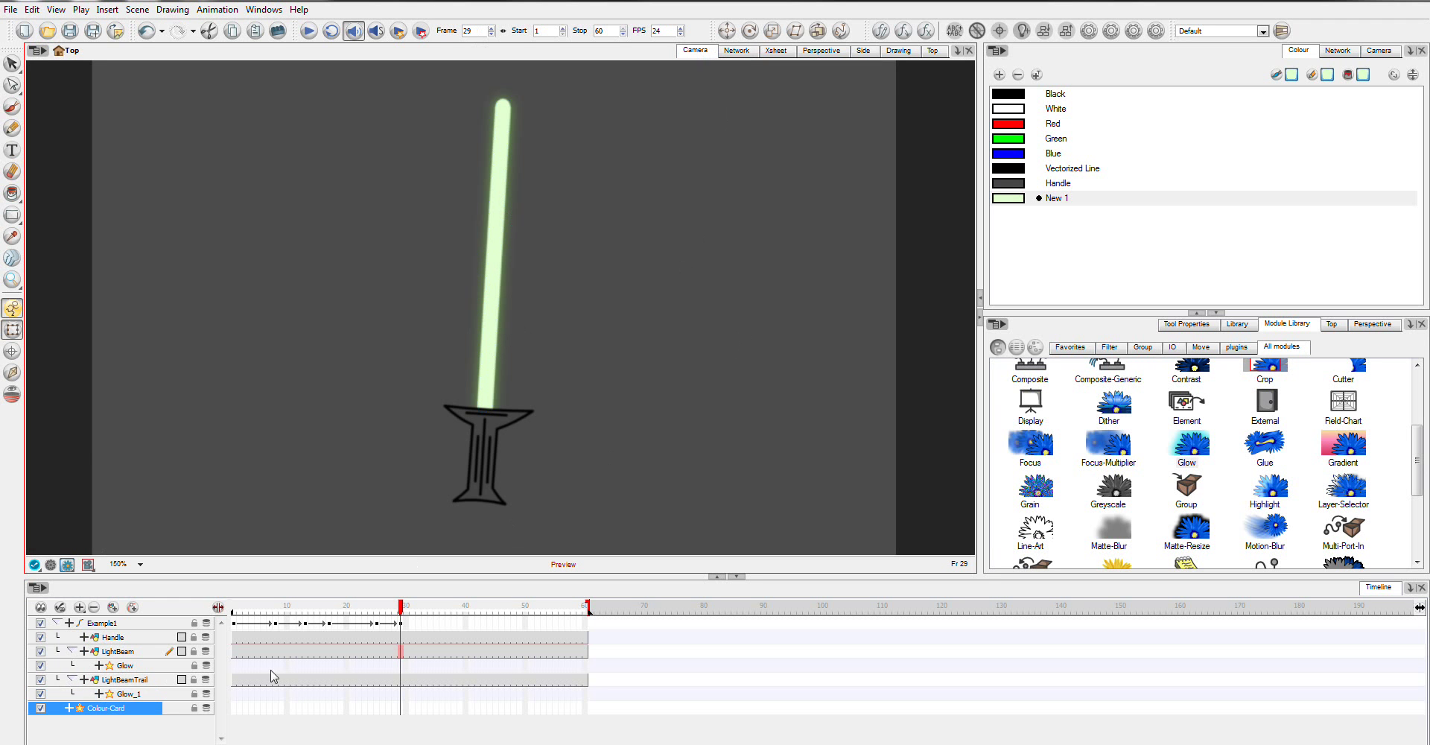
pyautogui.doubleClick(111, 693)
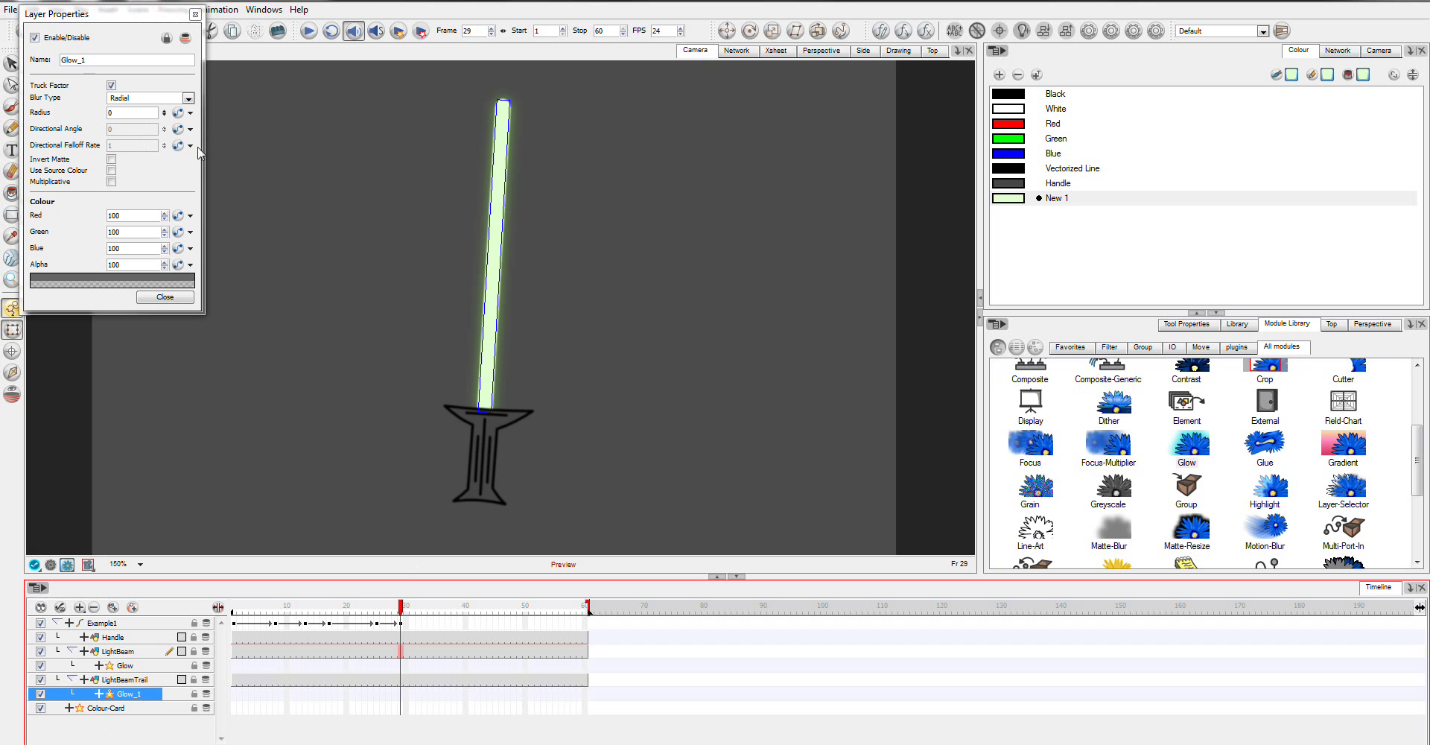
pyautogui.click(150, 99)
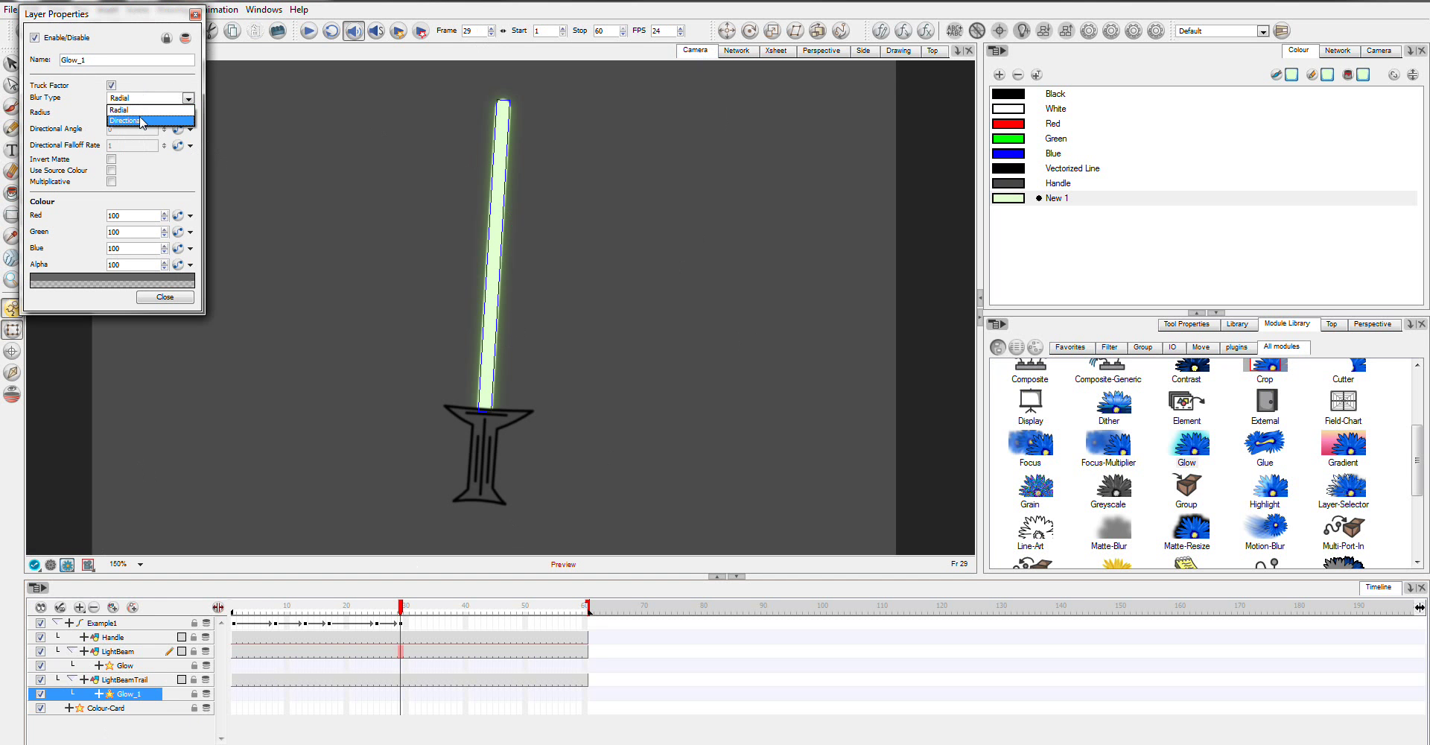
pyautogui.click(141, 120)
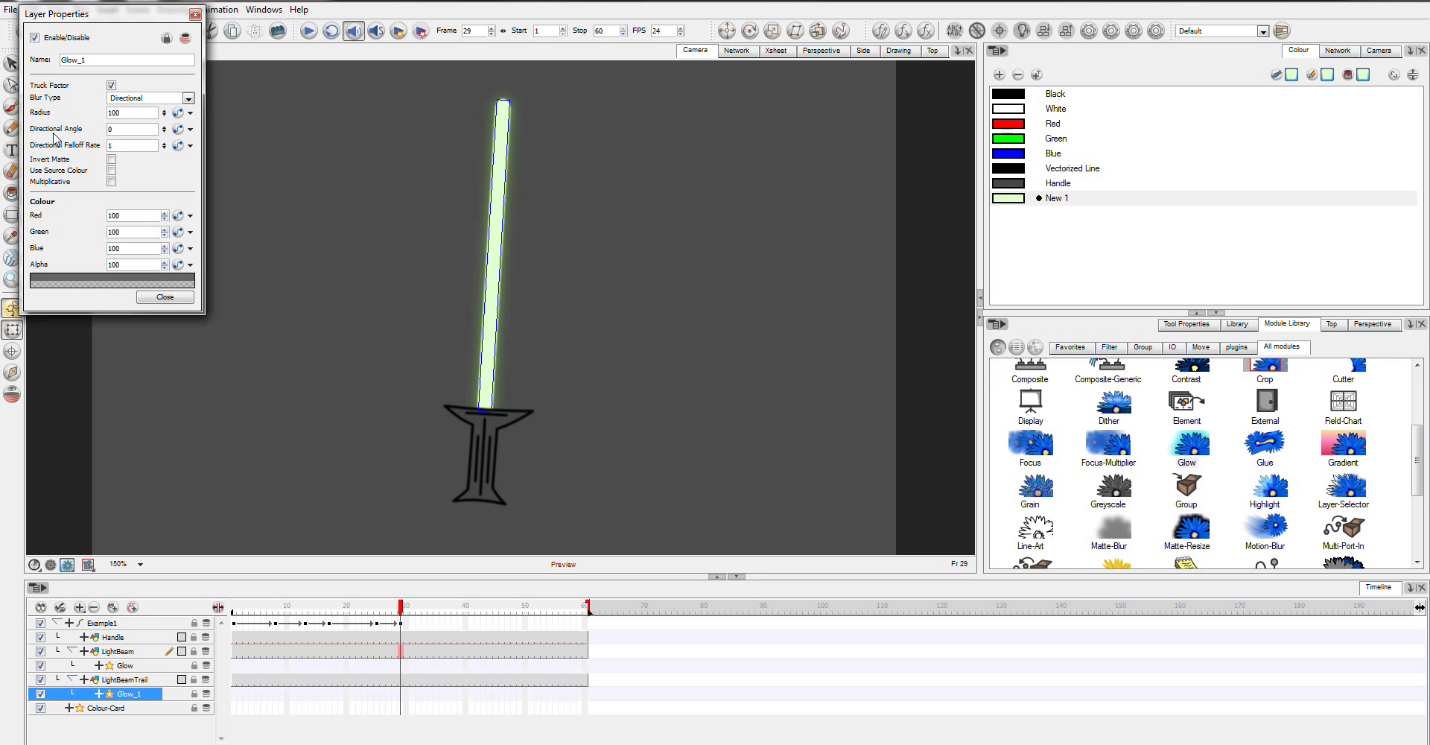
pyautogui.click(132, 283)
pyautogui.click(967, 414)
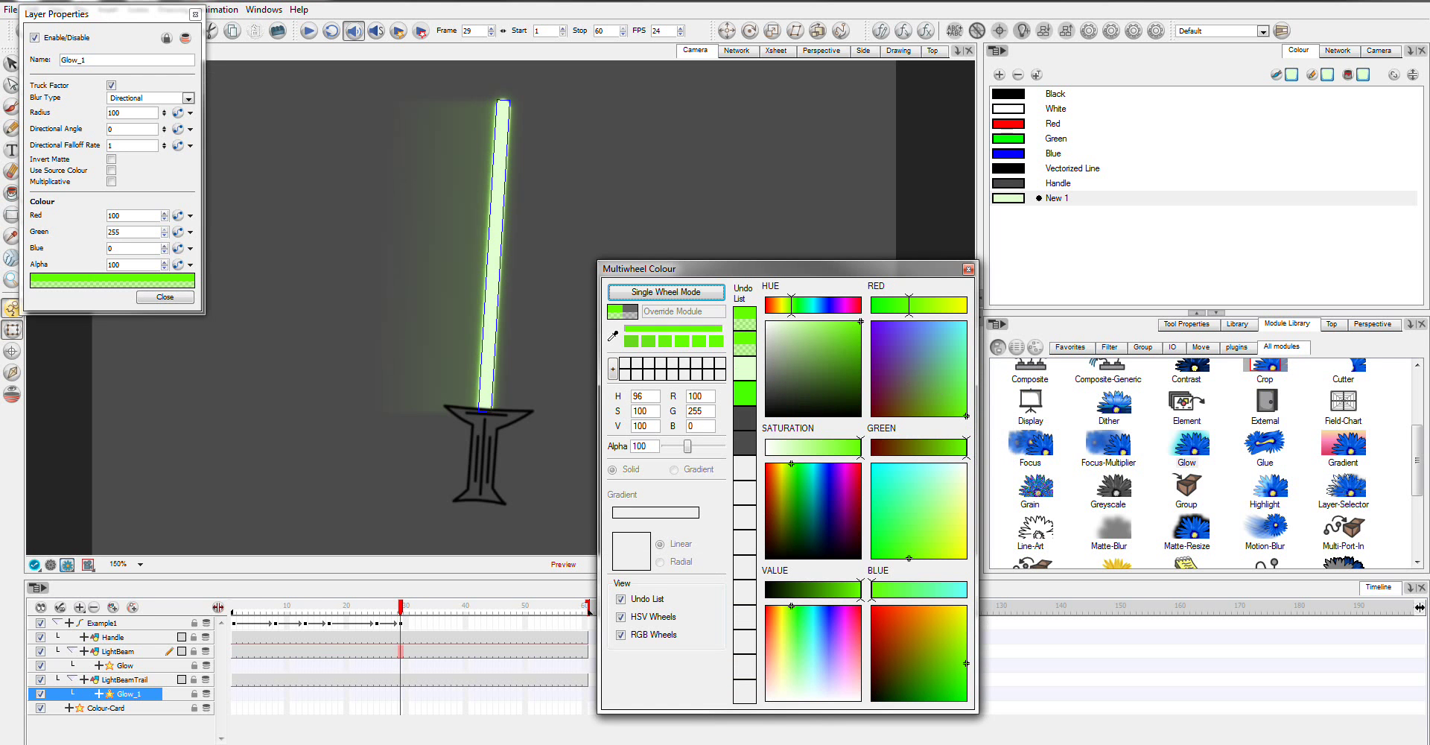
pyautogui.click(968, 269)
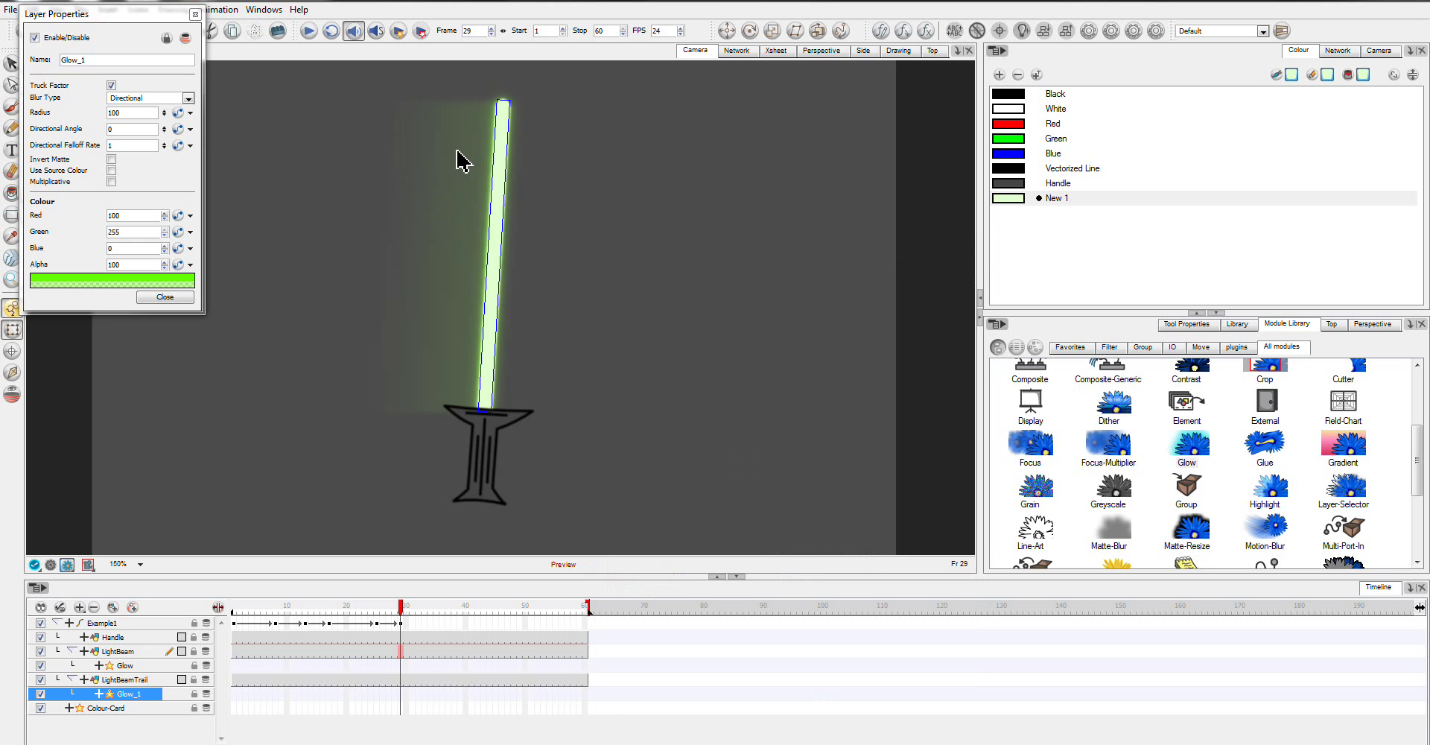
# - Expand Glow_1's parameters in the timeline and key its Radius at 0 on frame 1
pyautogui.click(98, 693)
pyautogui.scroll(-2, 227, 679)
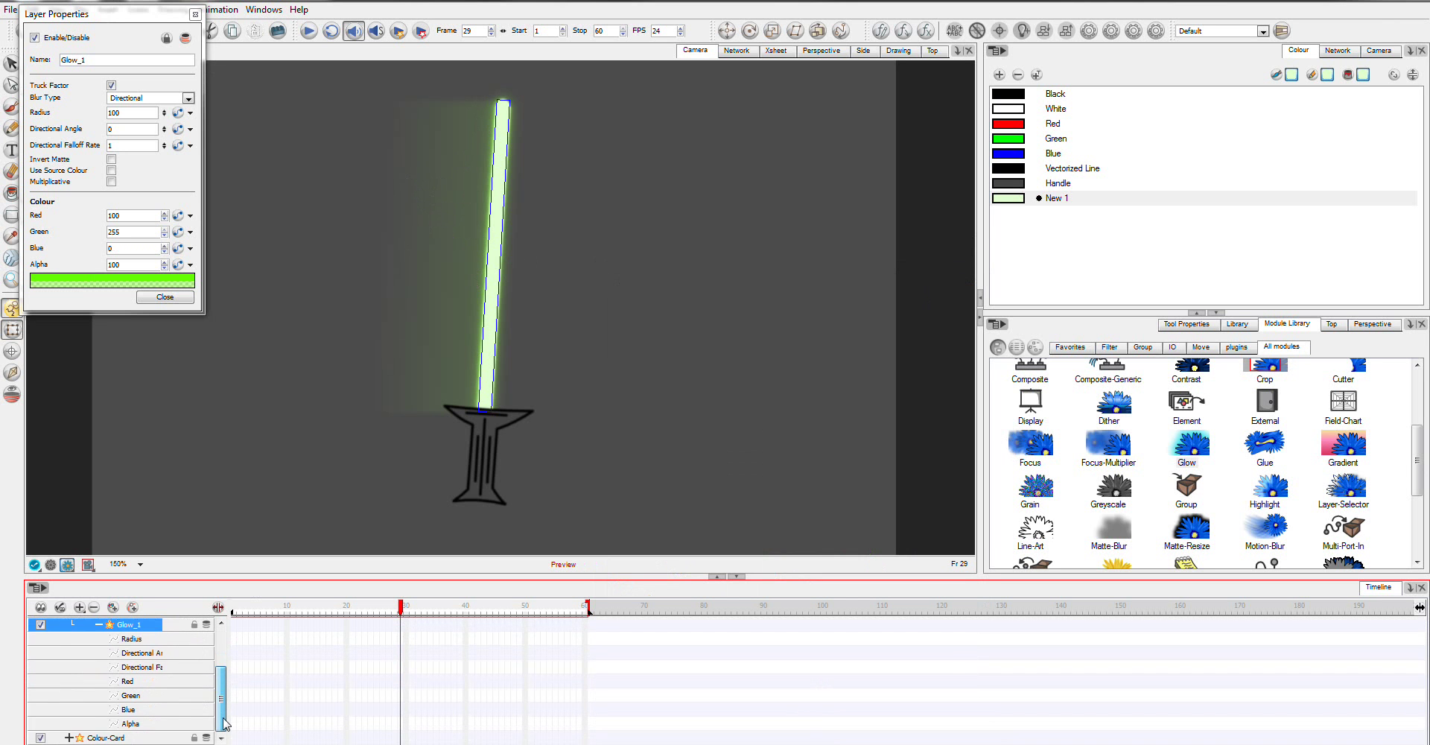
pyautogui.click(218, 608)
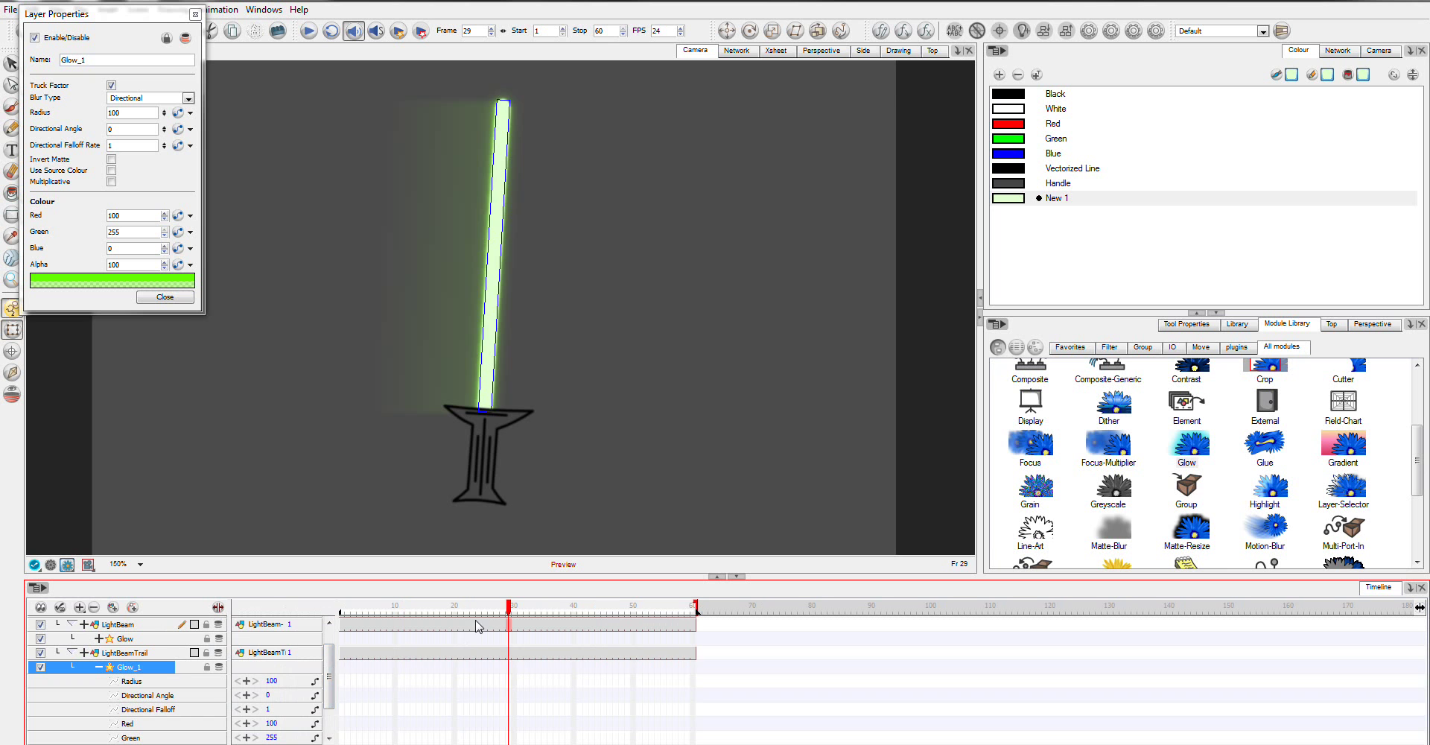
pyautogui.moveTo(513, 607); pyautogui.dragTo(342, 608)
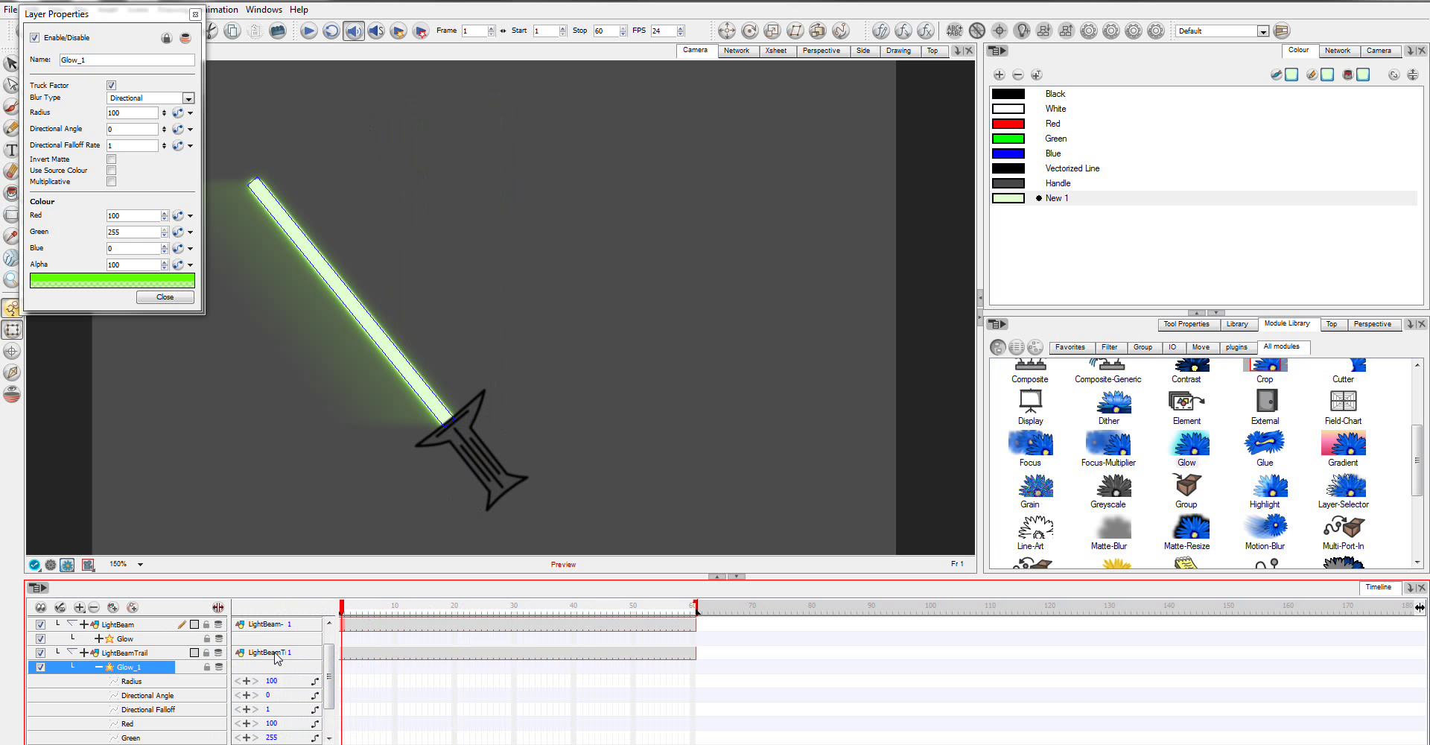
pyautogui.click(280, 683)
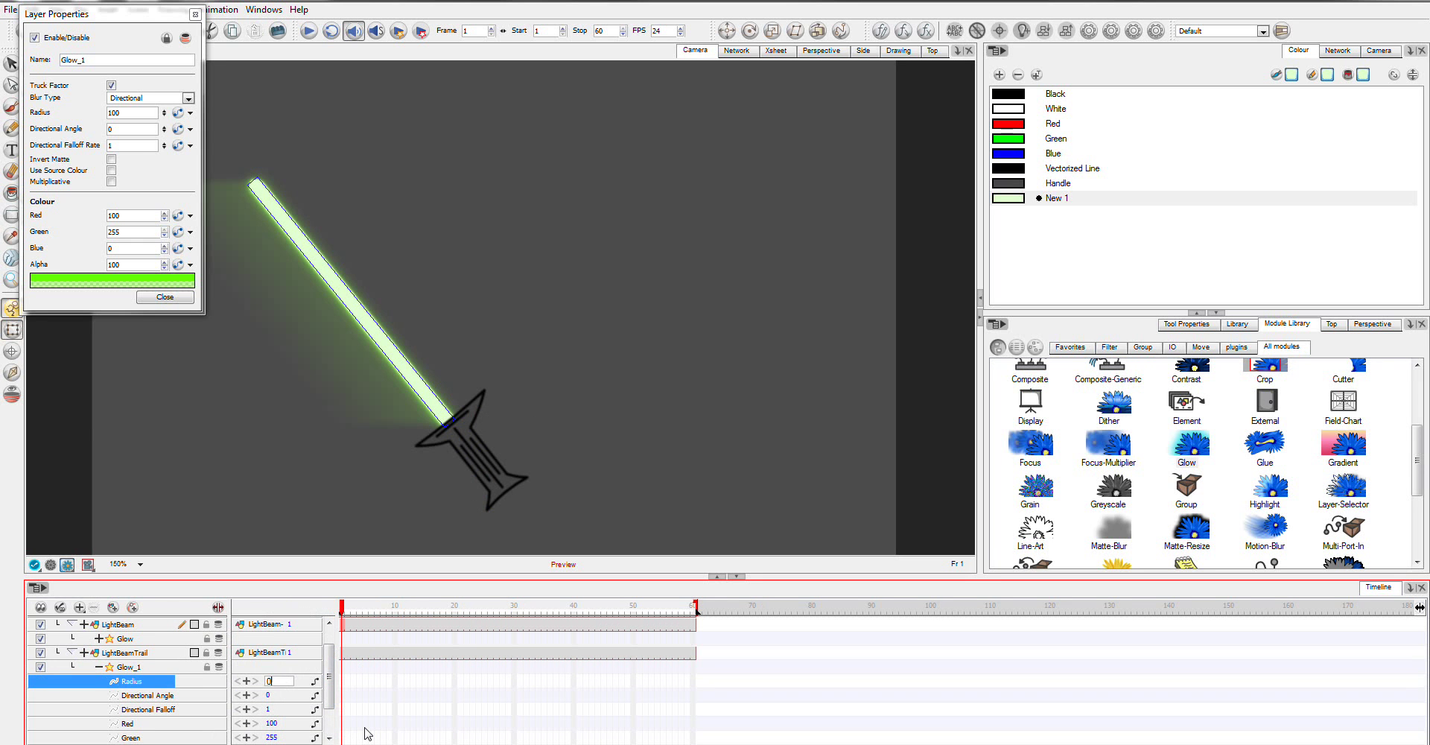
pyautogui.write('0')
pyautogui.press('Return')
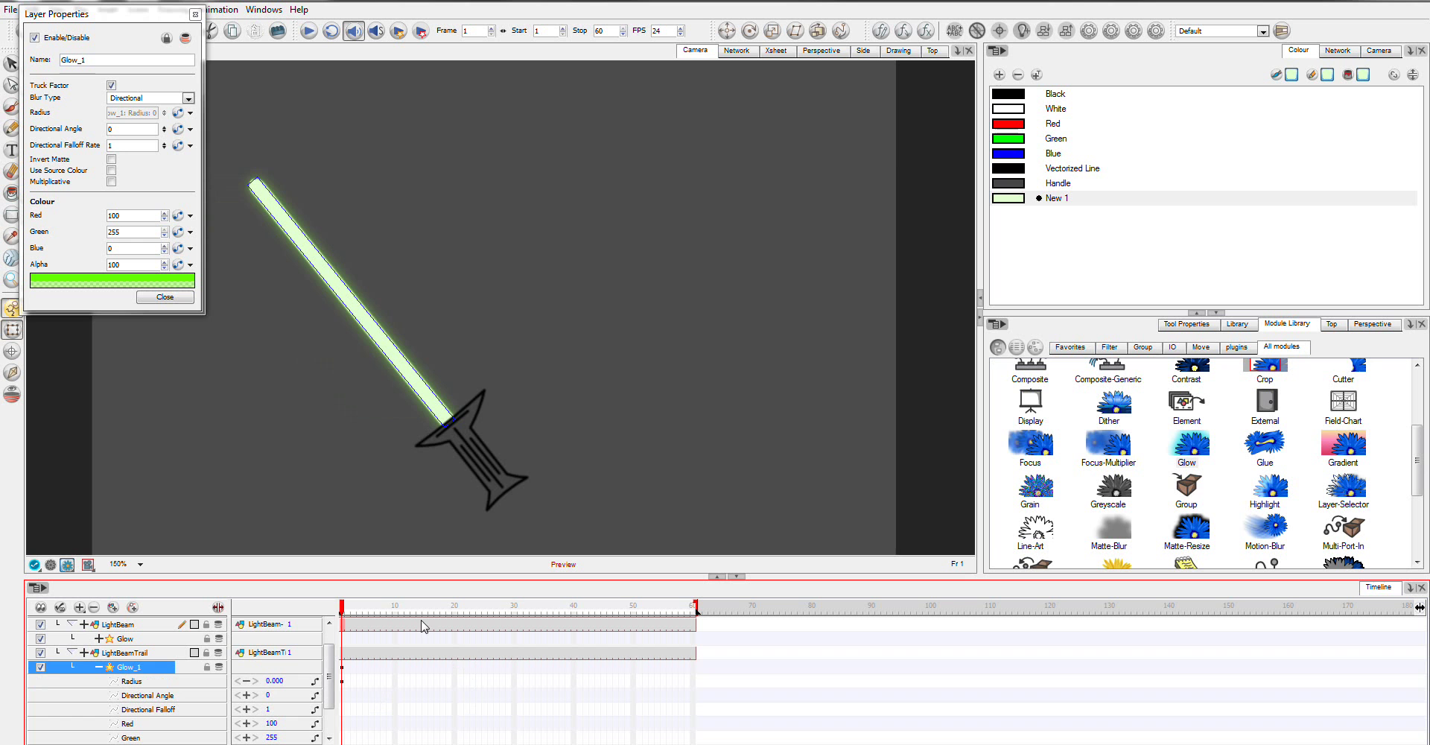
# - At frame 6, key Glow_1's Radius at 20, then lower it to 10
pyautogui.moveTo(344, 607); pyautogui.dragTo(366, 605)
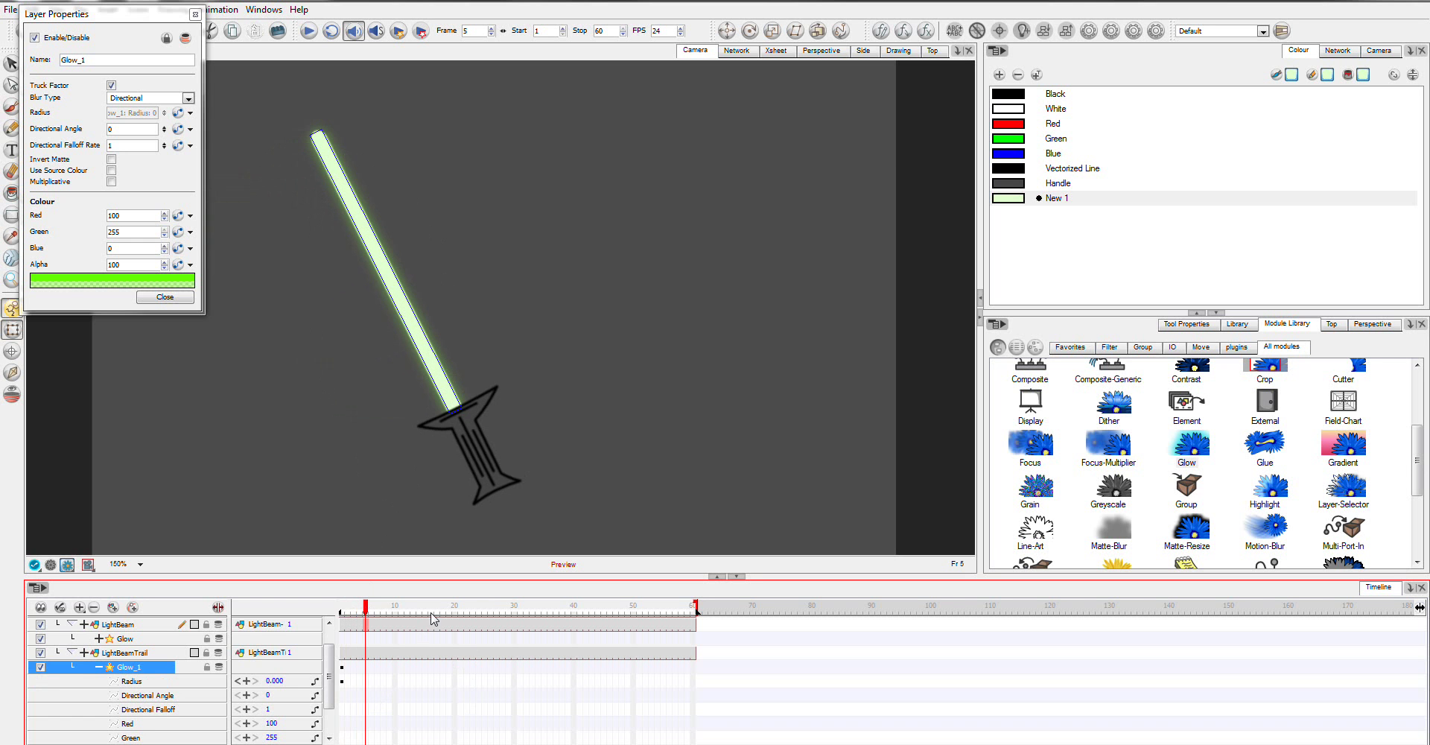
pyautogui.scroll(1, 321, 667)
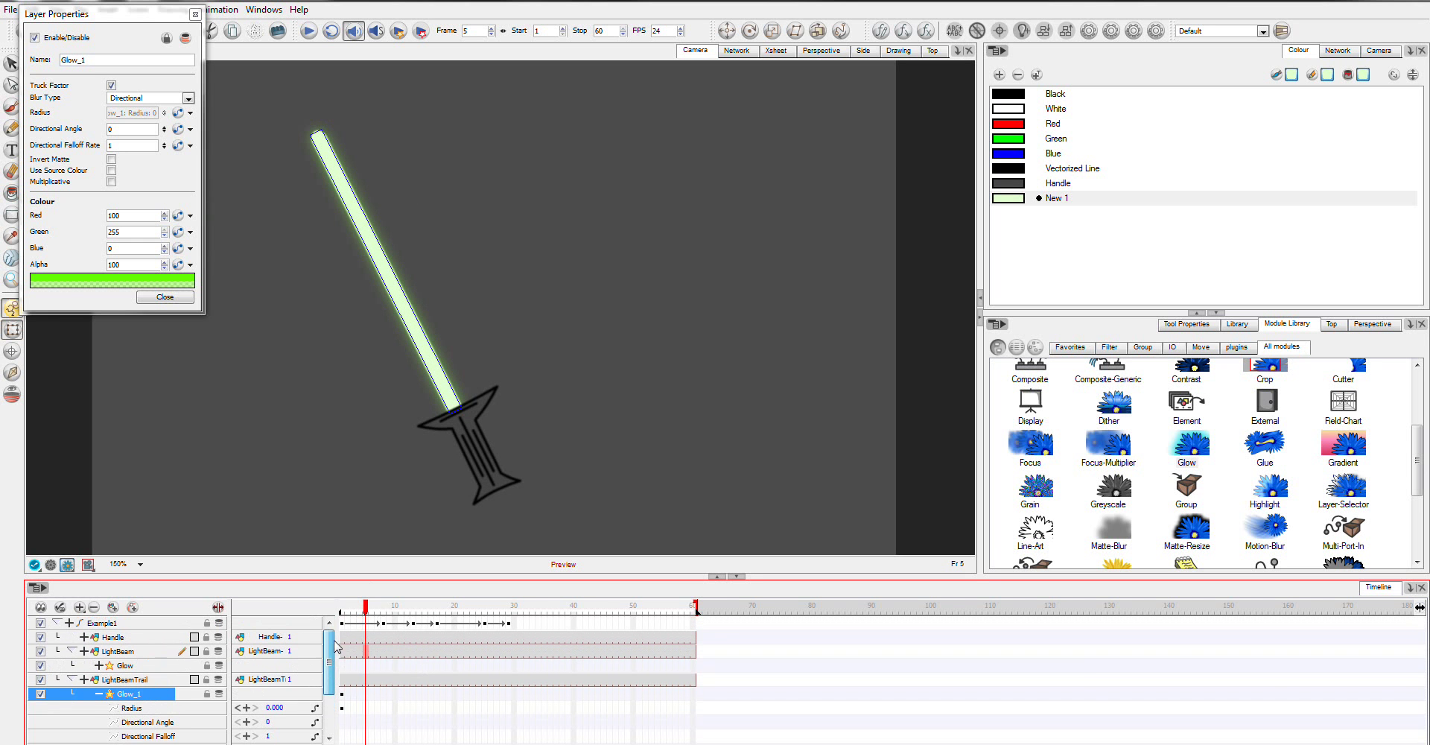
pyautogui.moveTo(366, 605)
pyautogui.mouseDown()
pyautogui.moveTo(344, 607)
pyautogui.moveTo(385, 615)
pyautogui.moveTo(375, 622)
pyautogui.mouseUp()
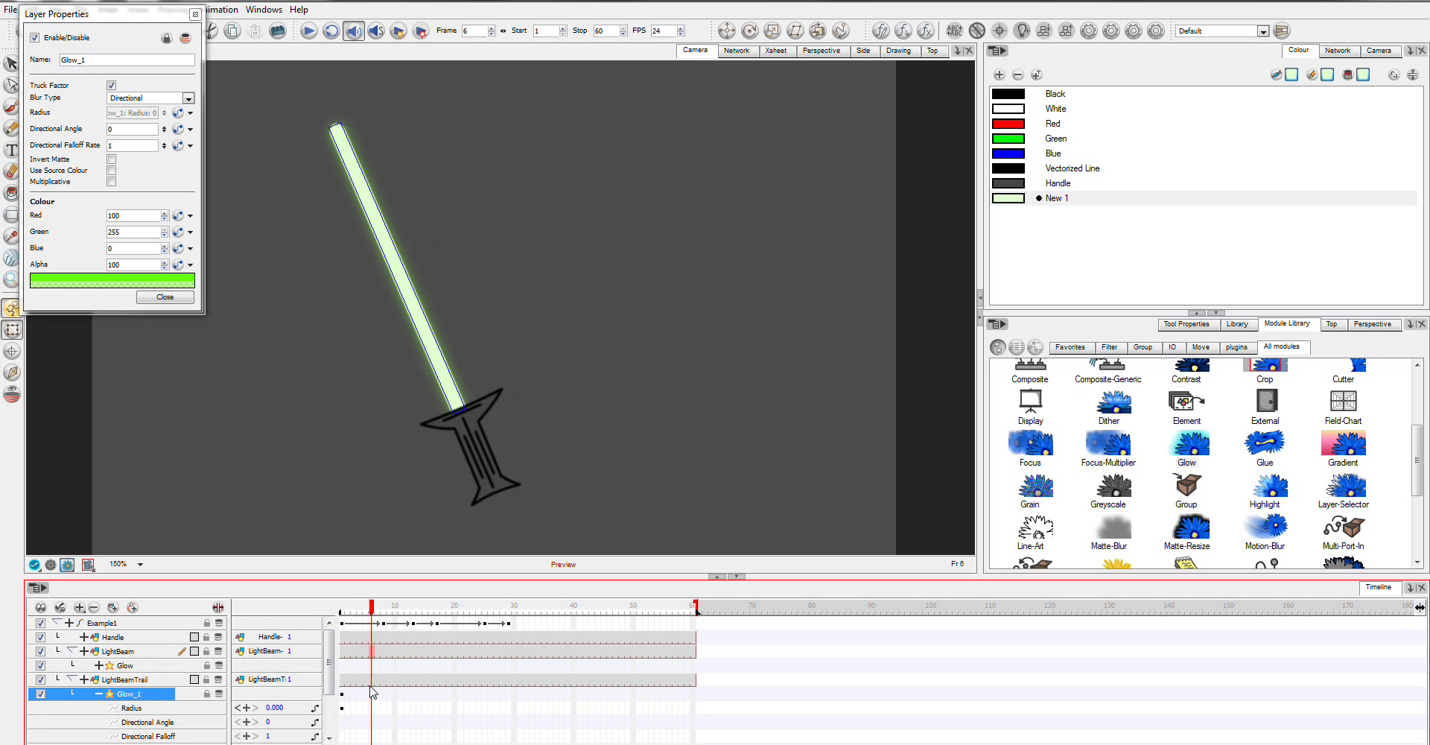
pyautogui.click(372, 694)
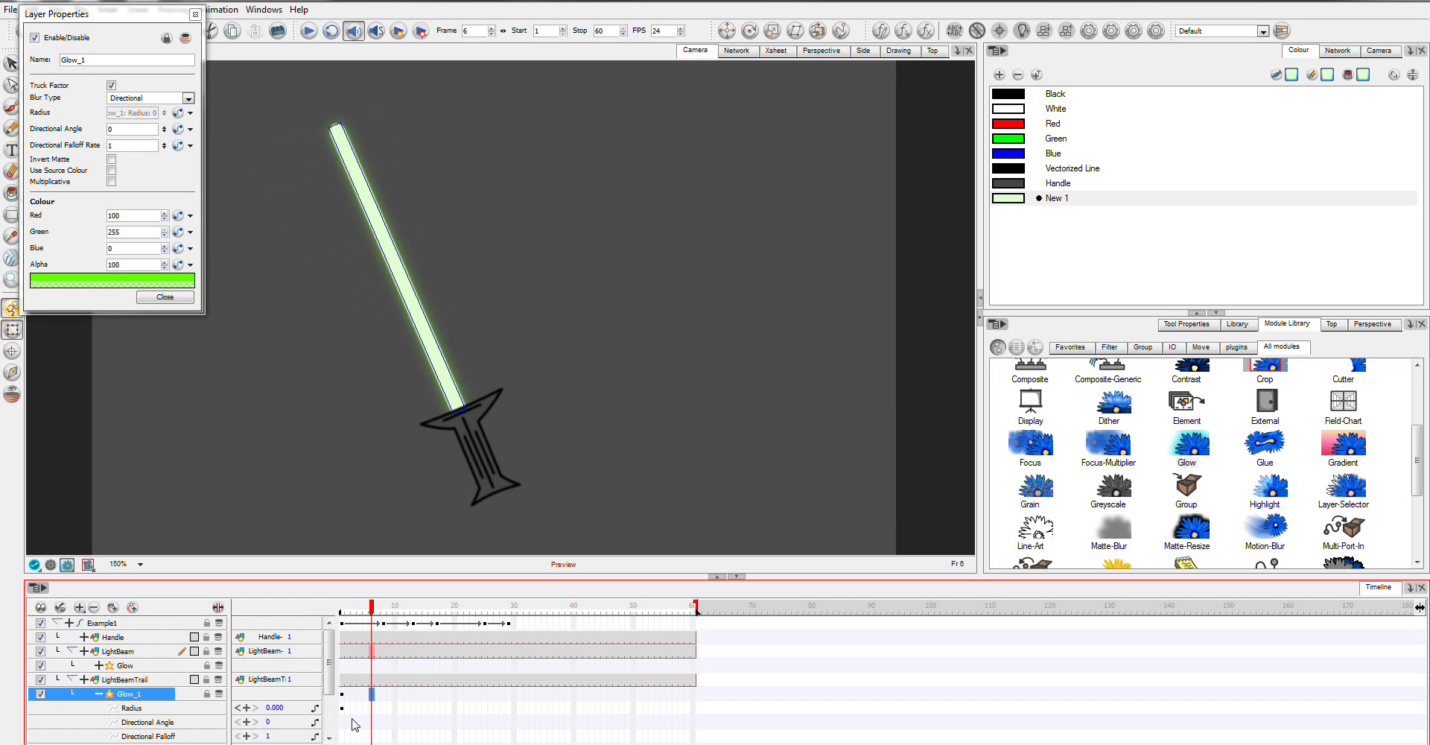
pyautogui.click(288, 708)
pyautogui.click(289, 709)
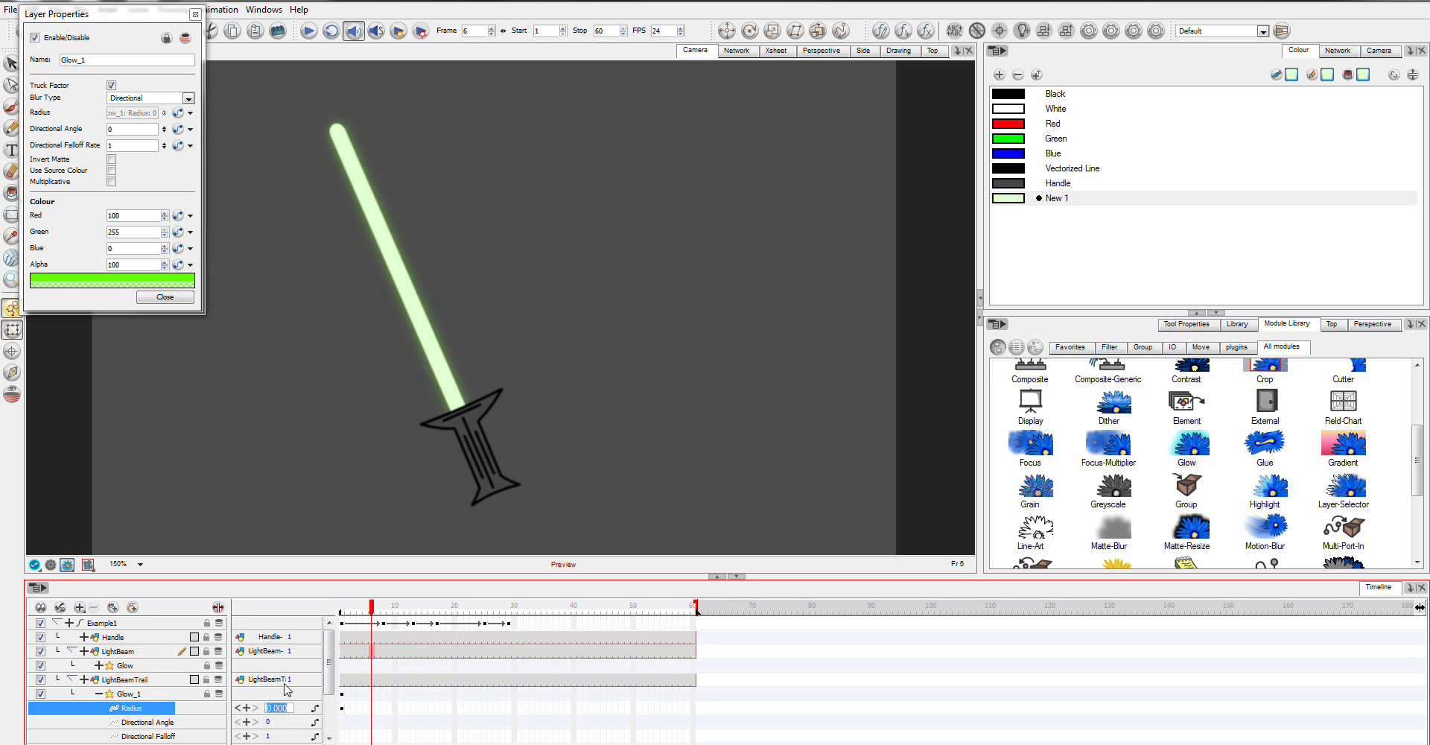
pyautogui.write('20')
pyautogui.press('Return')
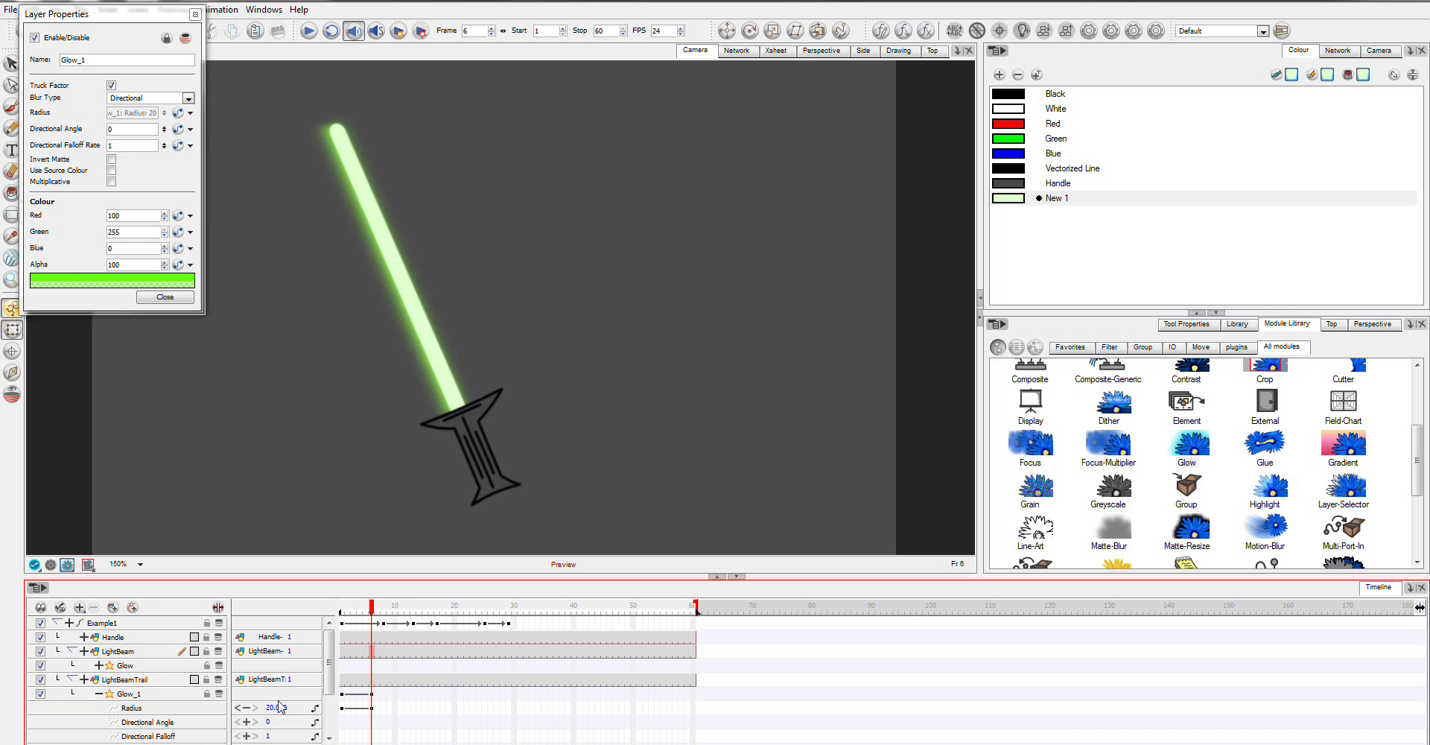
pyautogui.moveTo(286, 715); pyautogui.dragTo(307, 722)
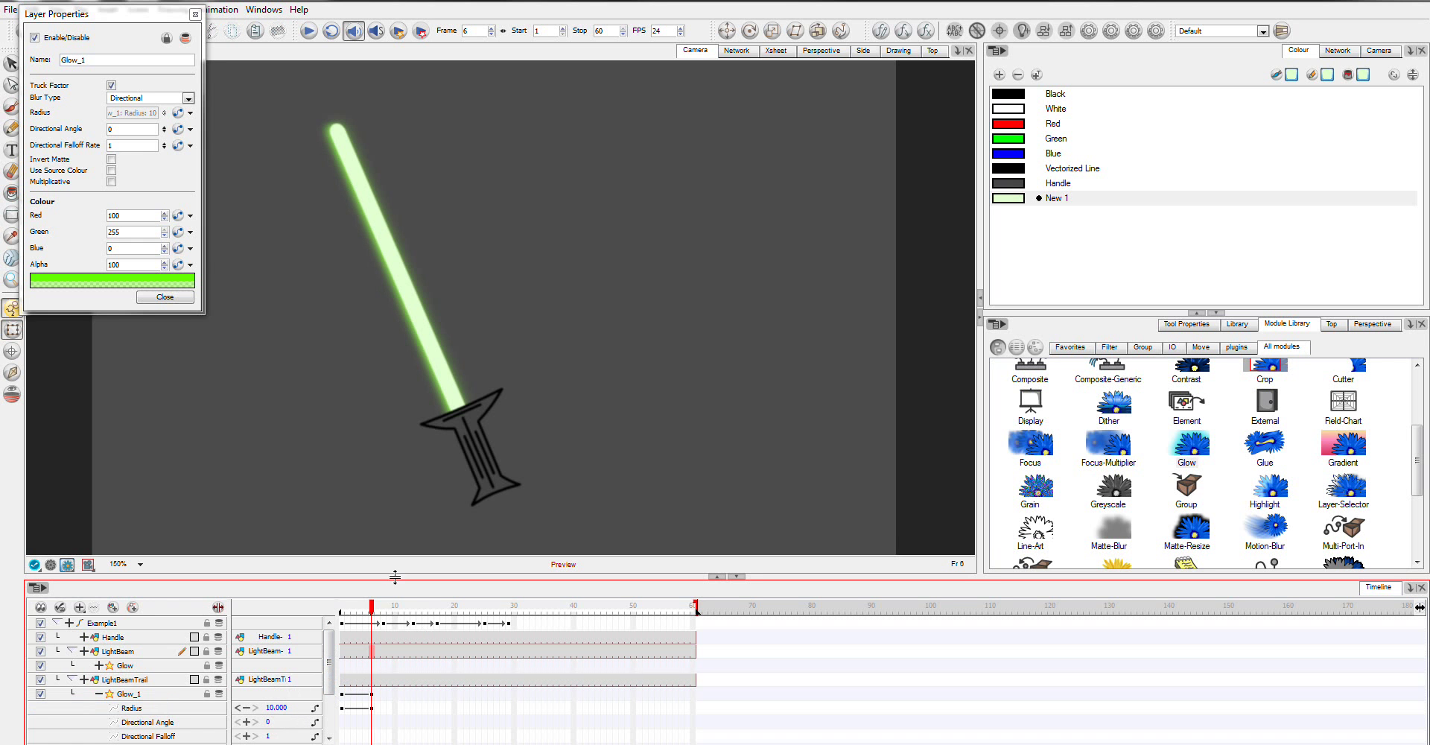
# - Add Glow_1 keyframes at frame 8 with F6
pyautogui.click(384, 608)
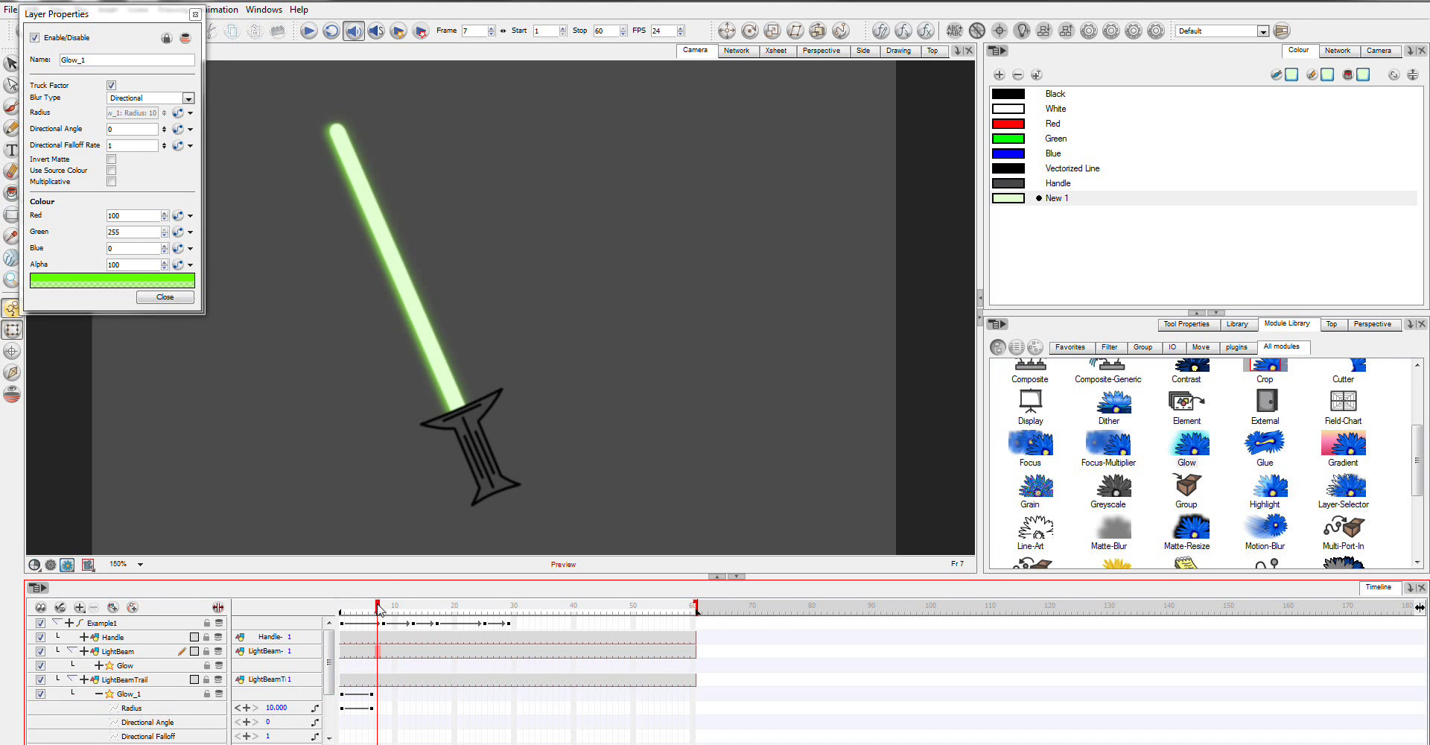
pyautogui.click(384, 694)
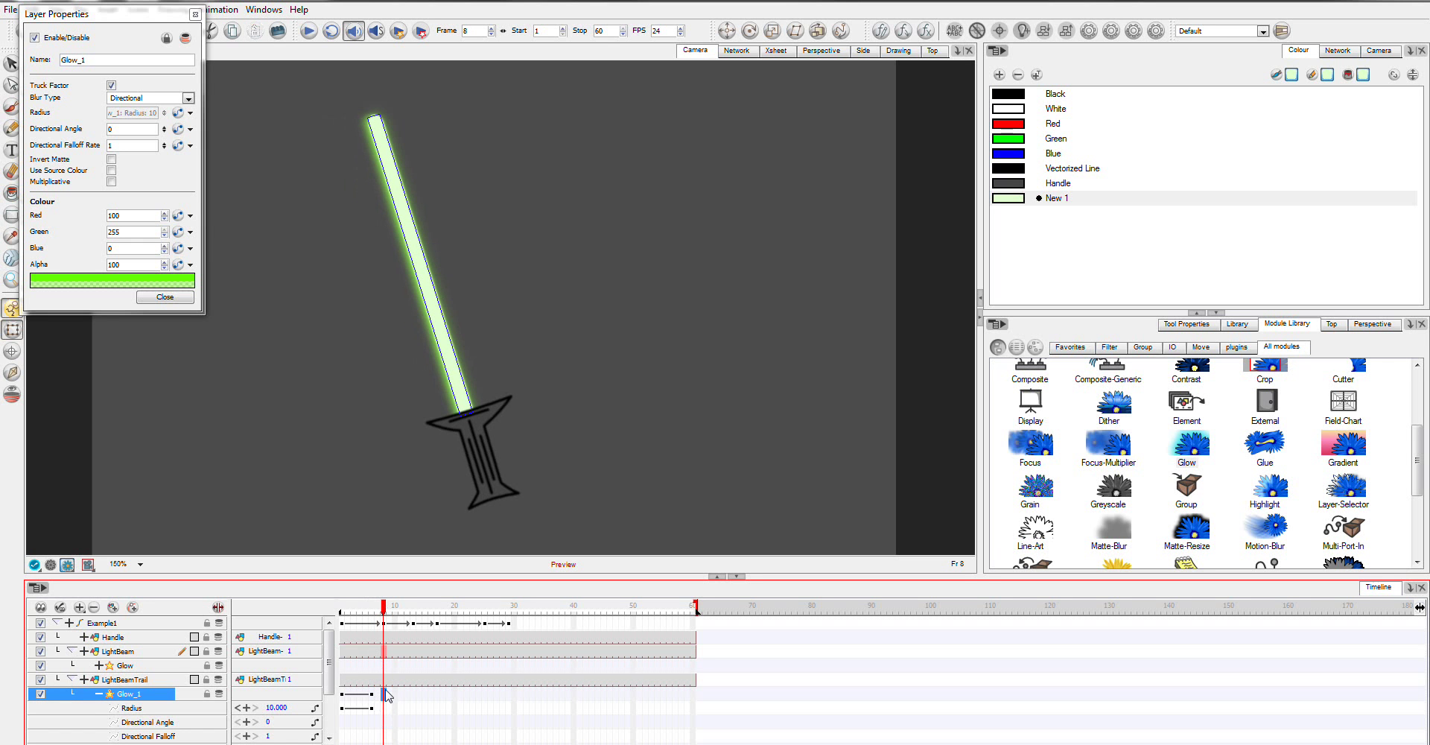
pyautogui.press('F6')
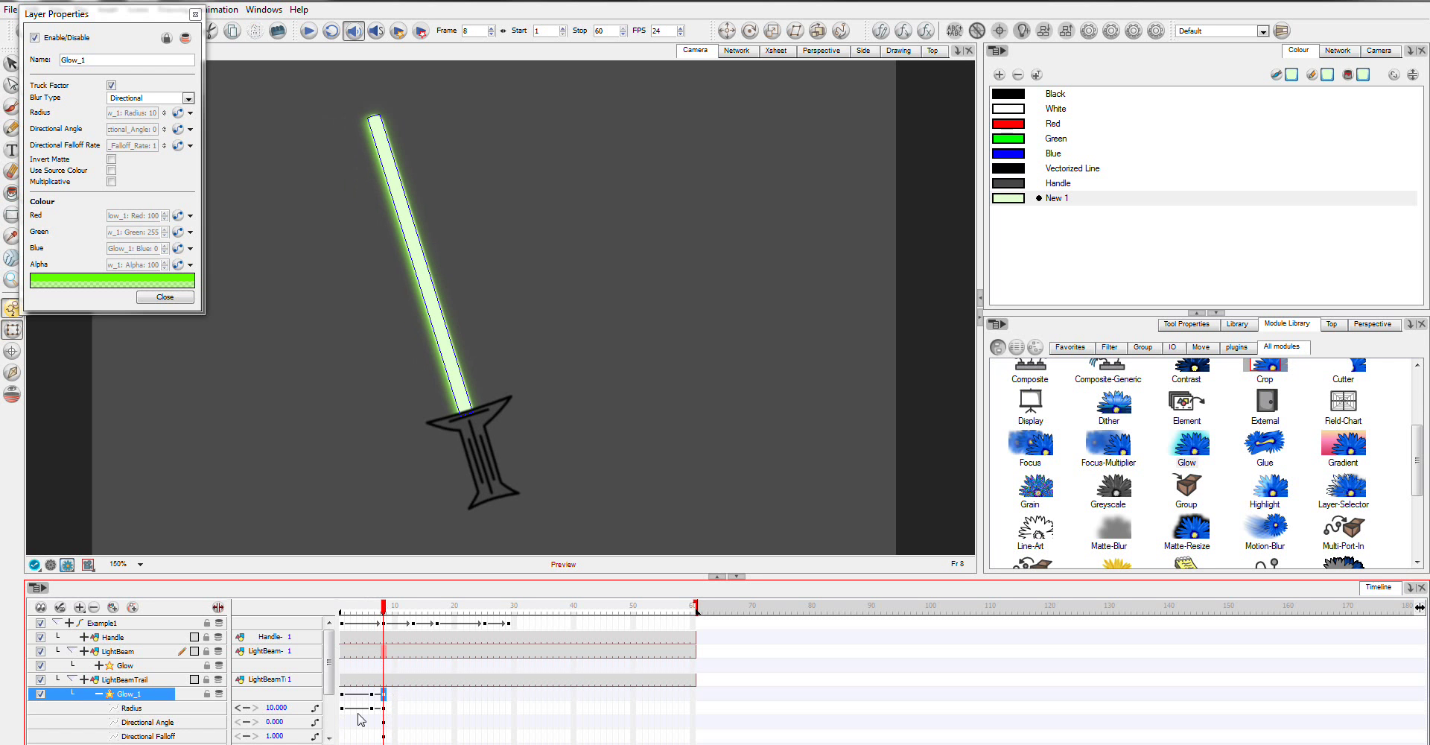
pyautogui.click(371, 721)
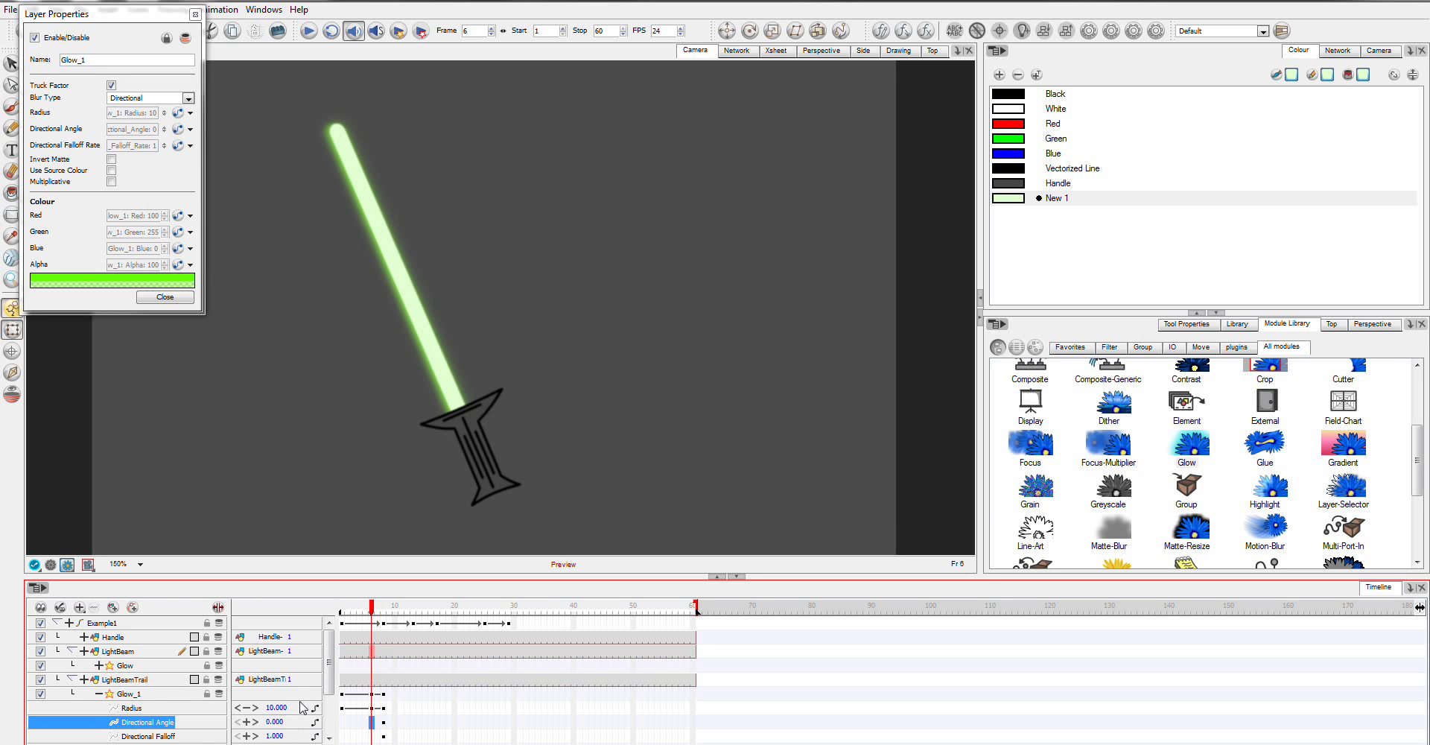
pyautogui.moveTo(329, 668); pyautogui.dragTo(332, 691)
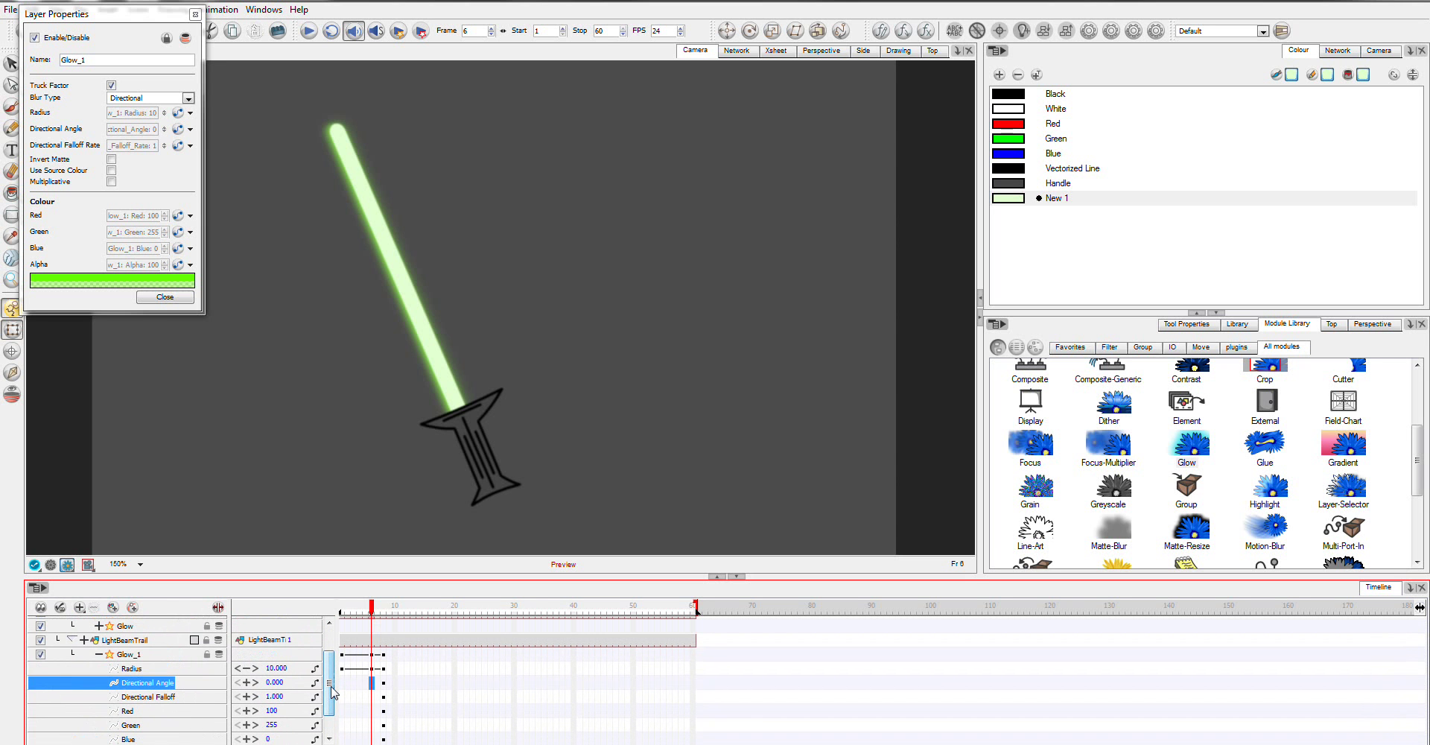
# - Key Glow_1's Directional Angle at 45 on both frame 6 and frame 8
pyautogui.click(274, 684)
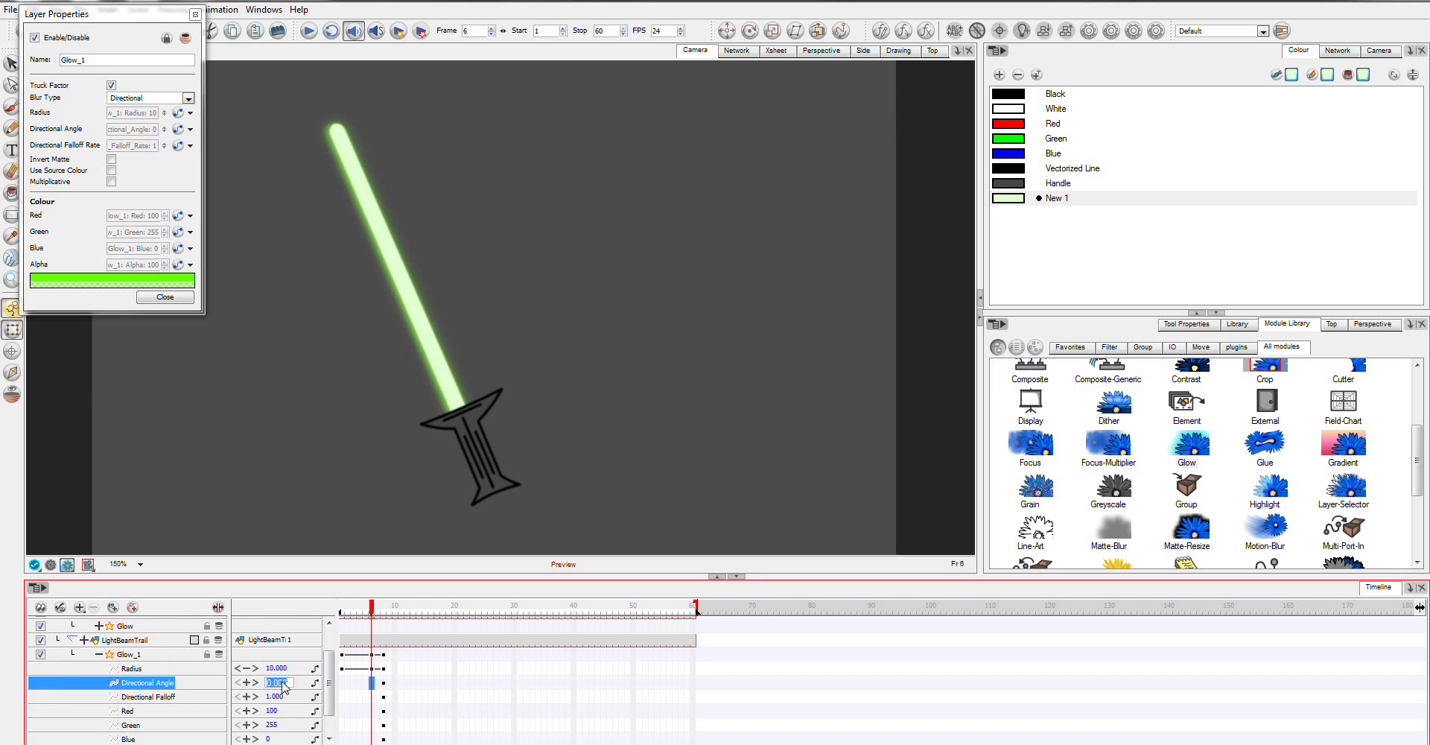
pyautogui.write('45')
pyautogui.press('Return')
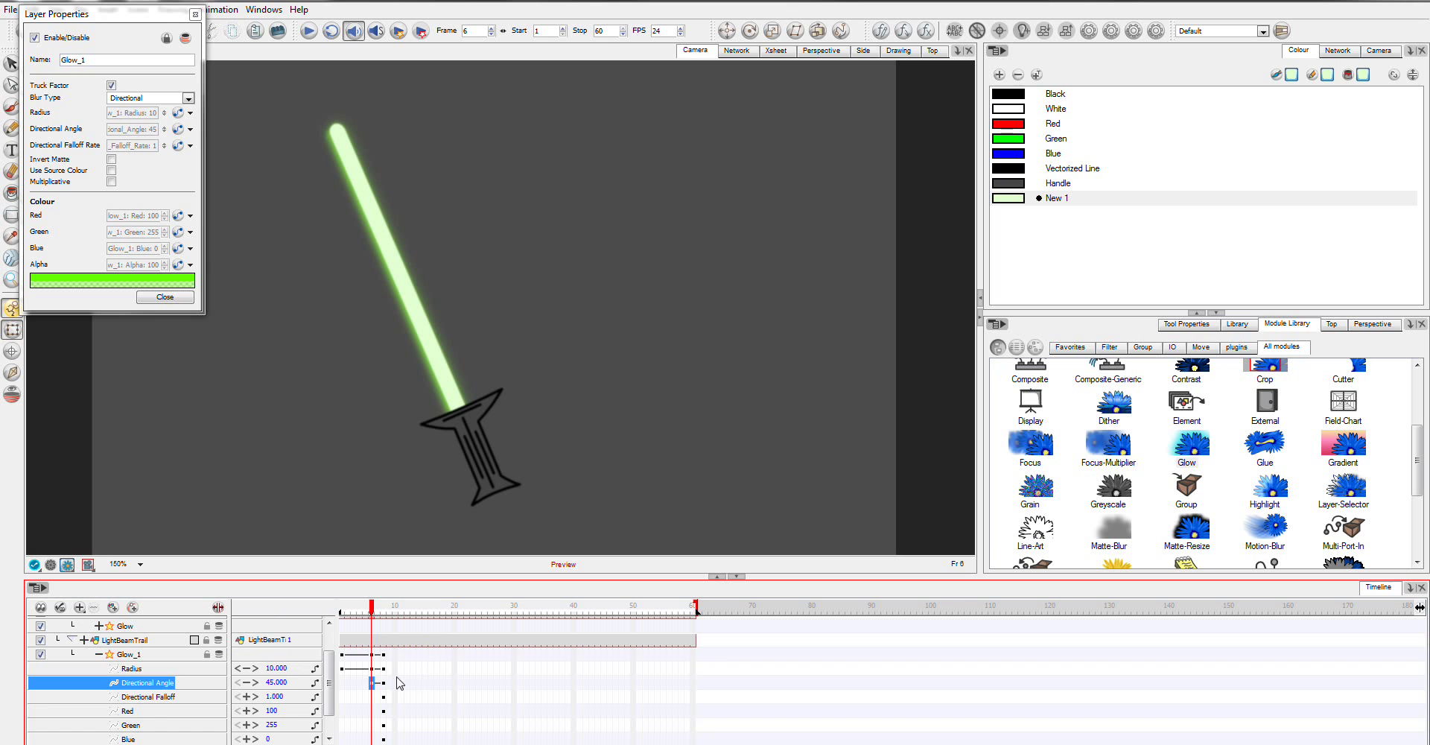
pyautogui.click(383, 685)
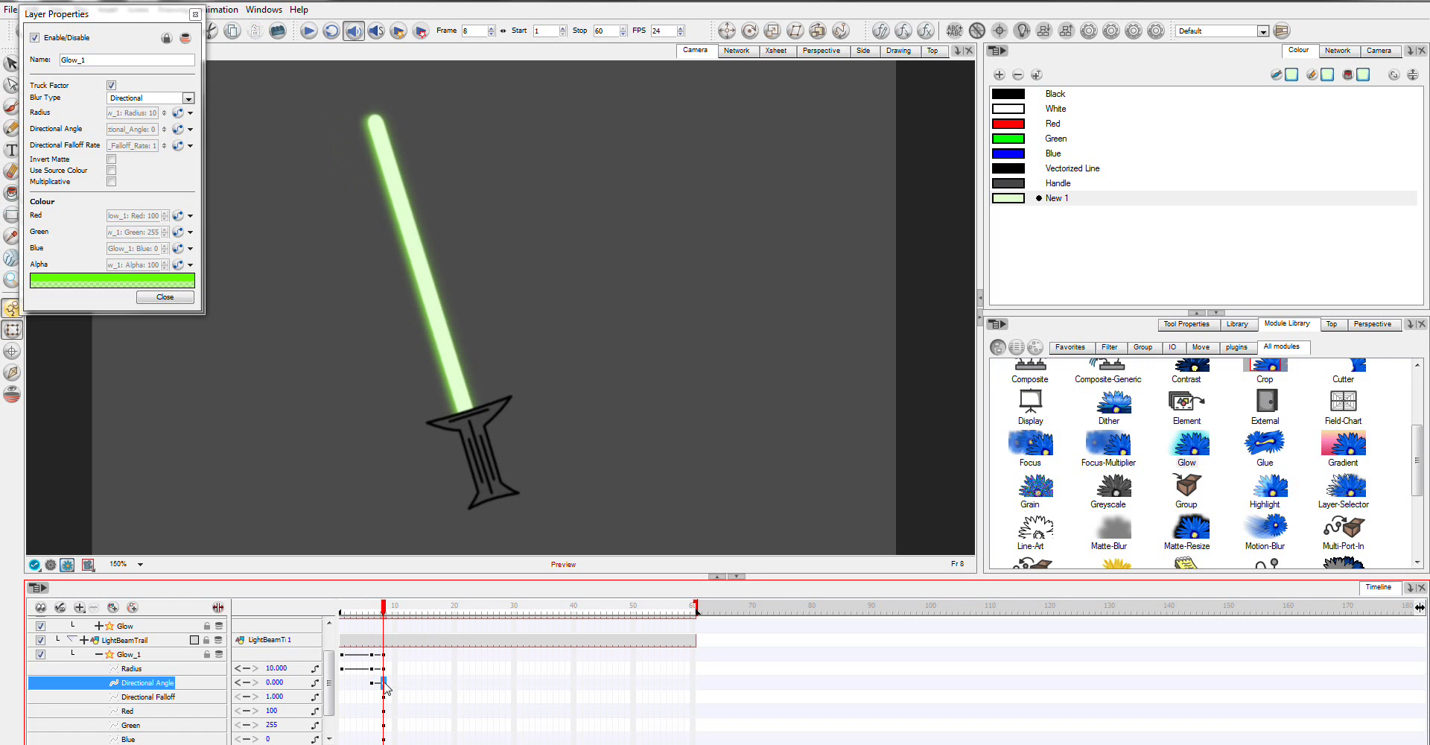
pyautogui.doubleClick(277, 683)
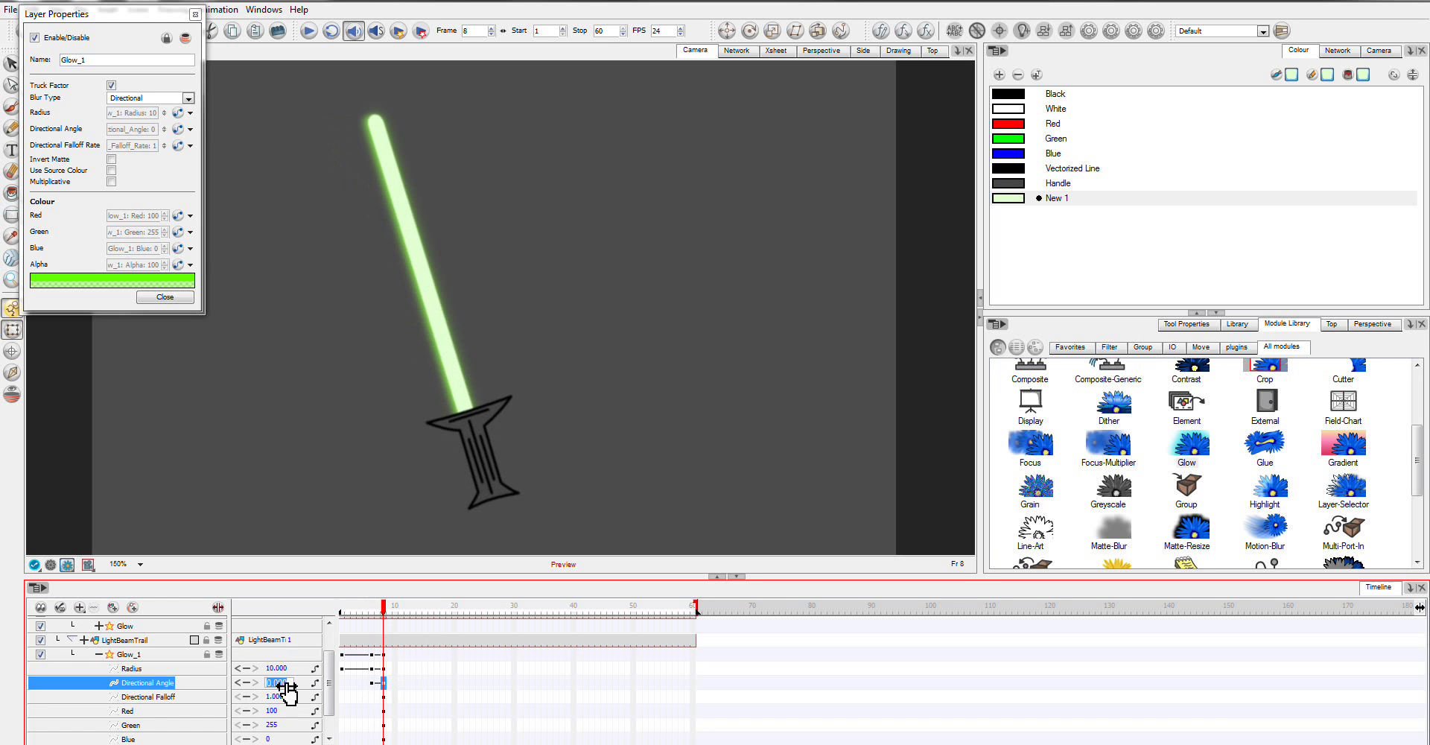
pyautogui.write('45')
pyautogui.press('Return')
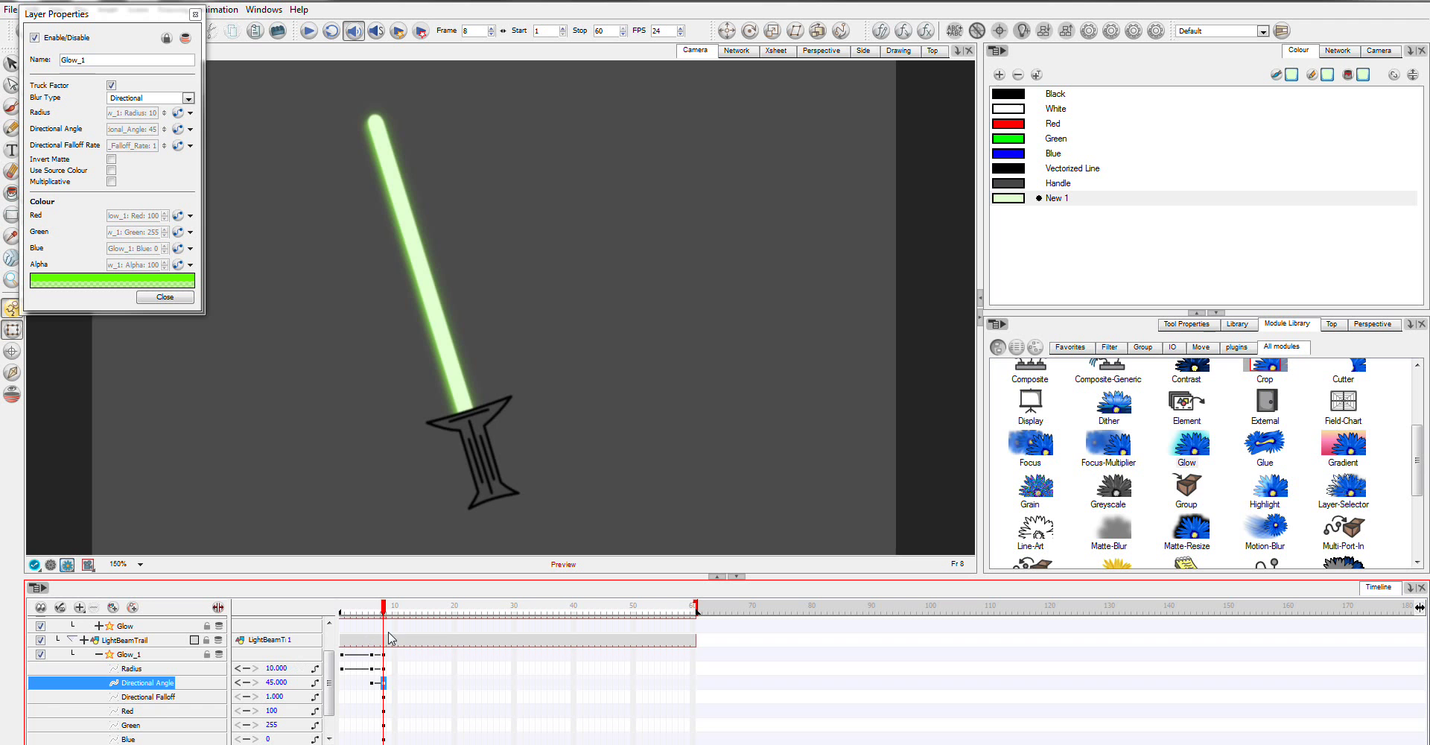
pyautogui.moveTo(386, 612); pyautogui.dragTo(438, 622)
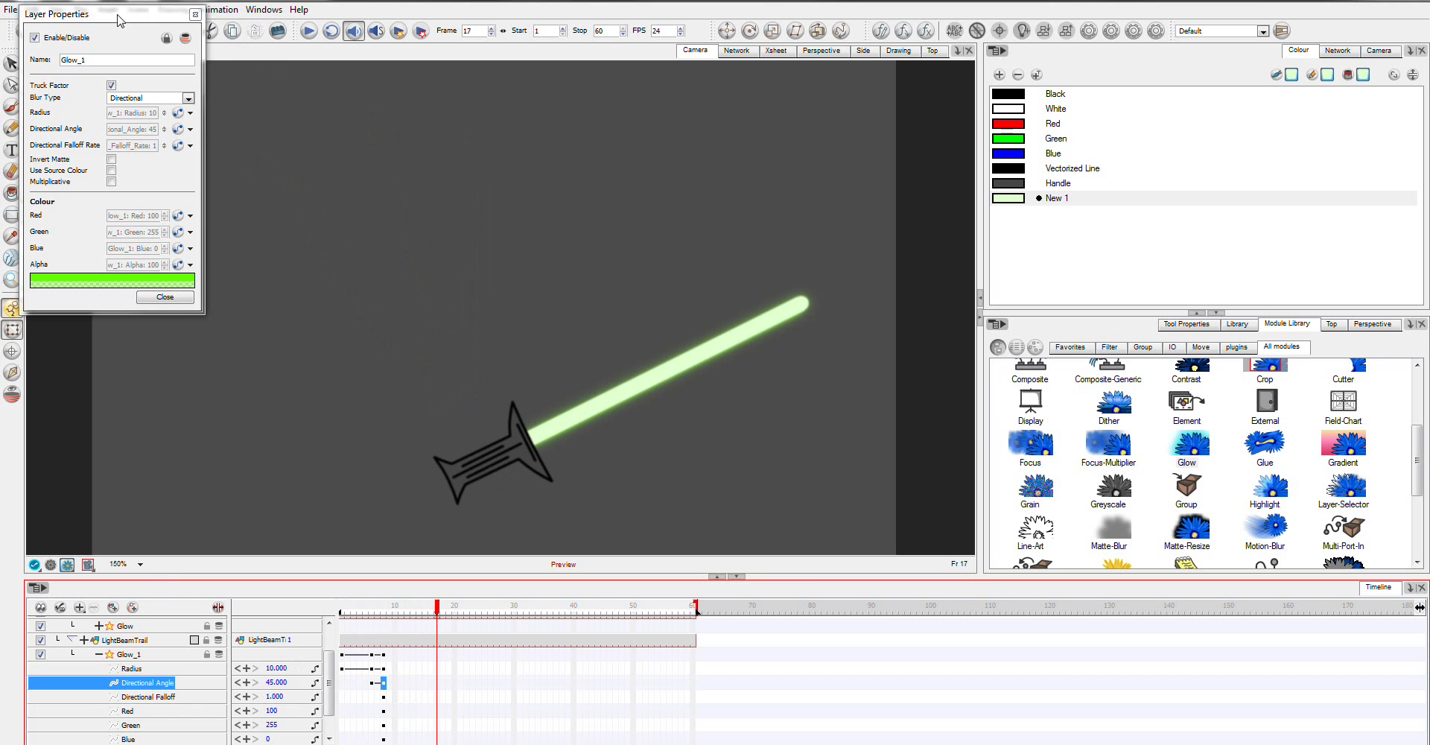
# - Move the Glow_1 properties window aside and scrub the swing in Transform and Preview views
pyautogui.moveTo(117, 15); pyautogui.dragTo(186, 156)
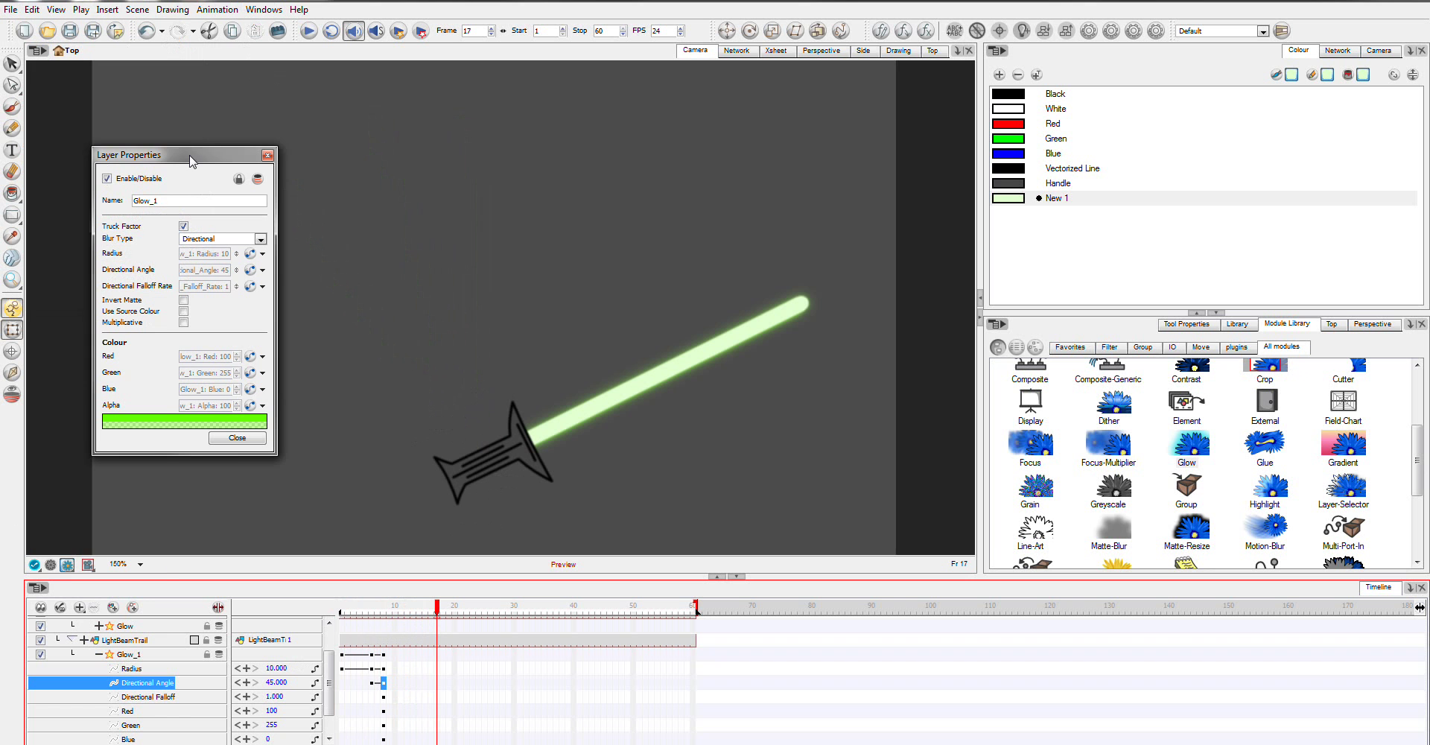
pyautogui.click(51, 564)
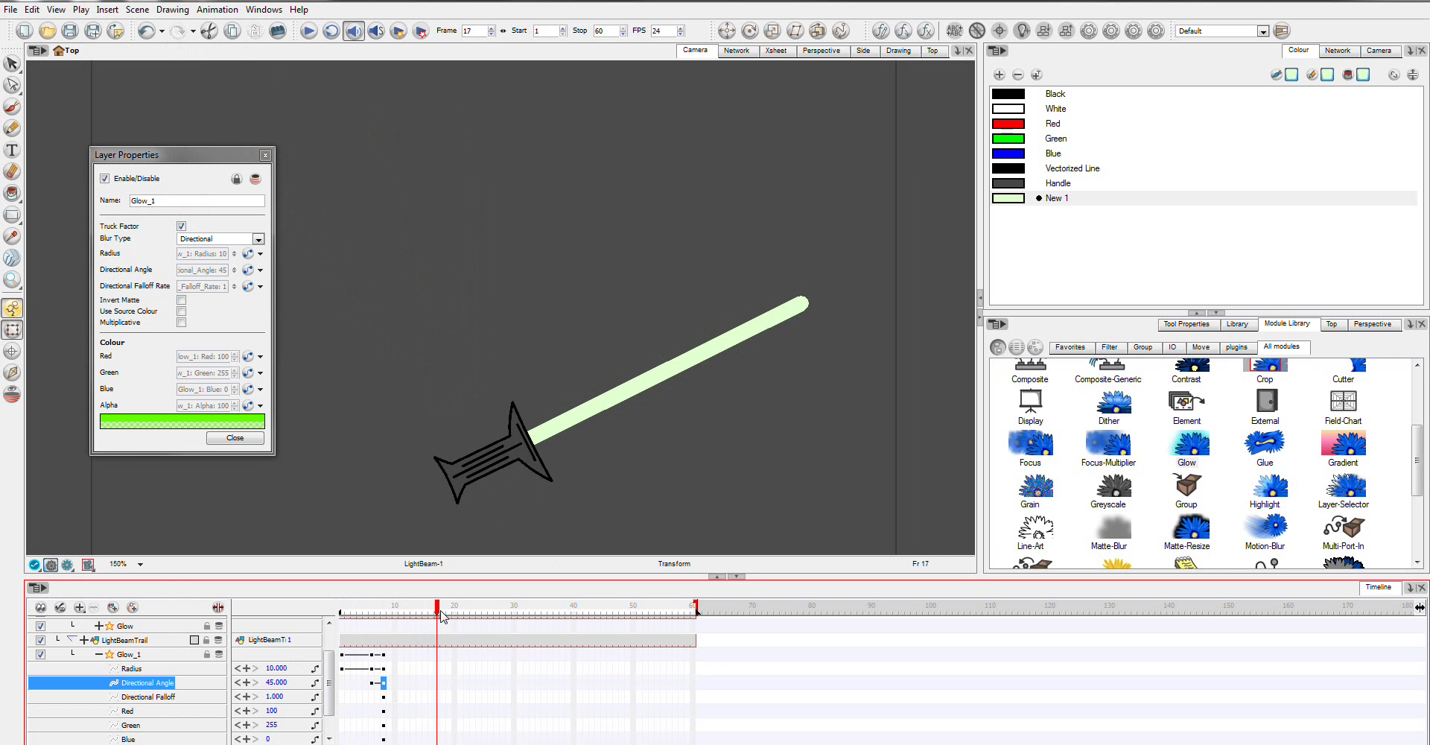
pyautogui.moveTo(440, 615); pyautogui.dragTo(402, 608)
pyautogui.click(68, 563)
pyautogui.scroll(2, 328, 672)
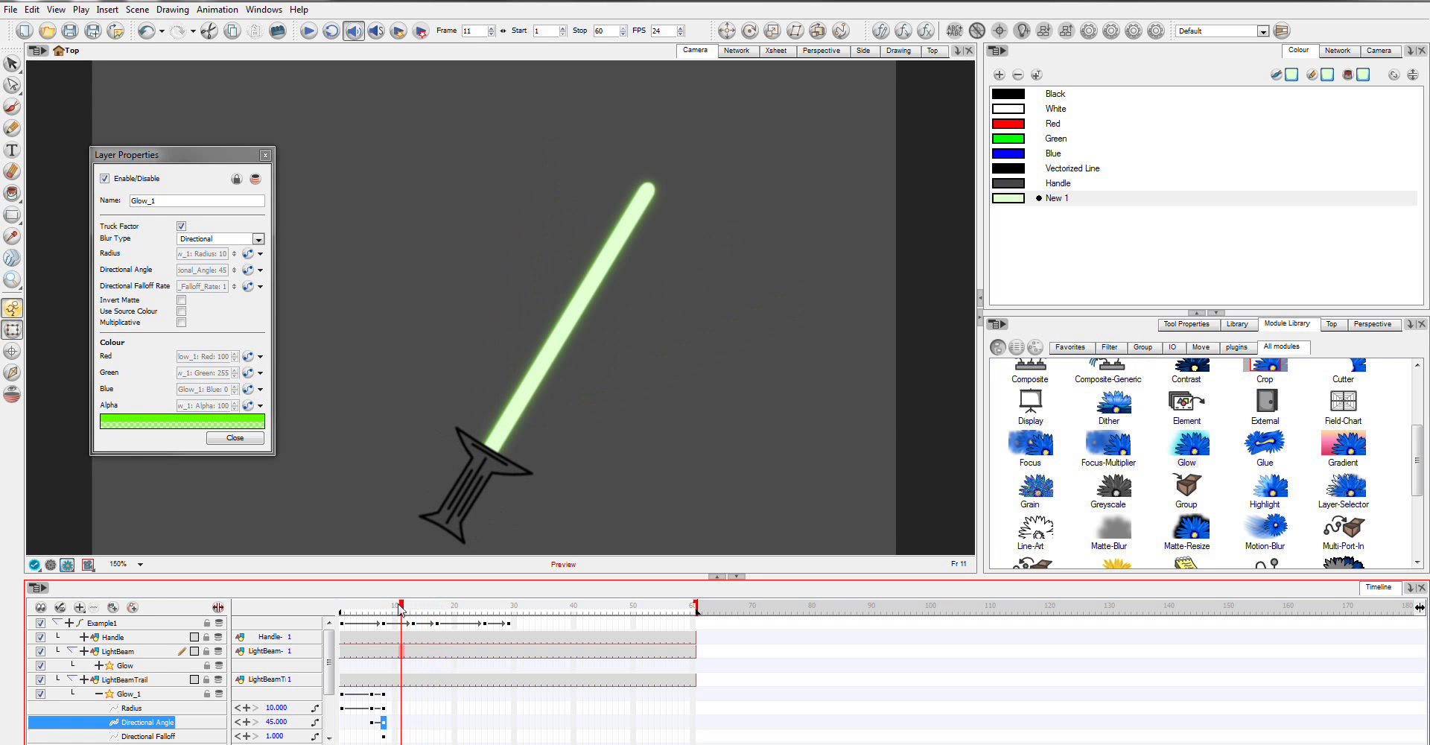
# - At frame 11, key Glow_1's Radius at 100 and Directional Angle at -30 (first tried -45)
pyautogui.click(277, 707)
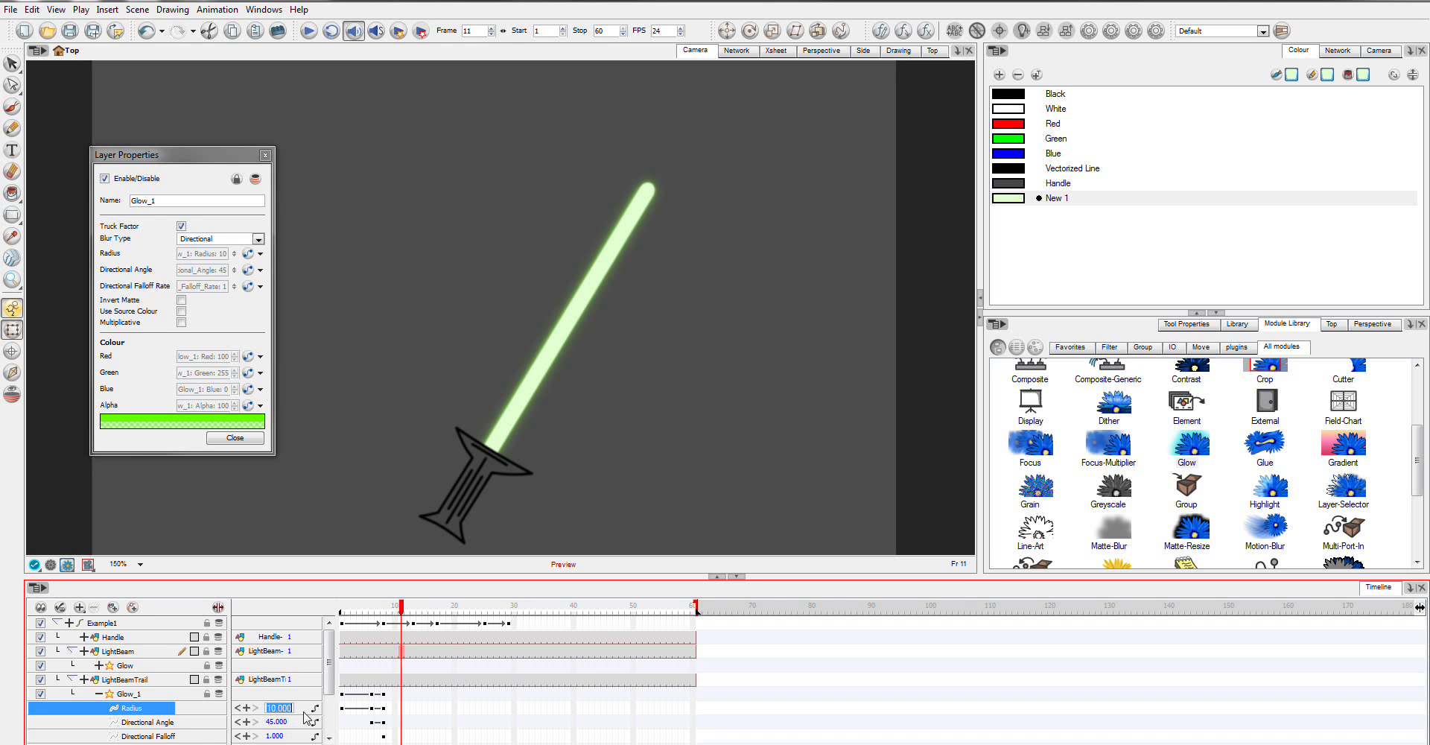
pyautogui.write('100')
pyautogui.press('Return')
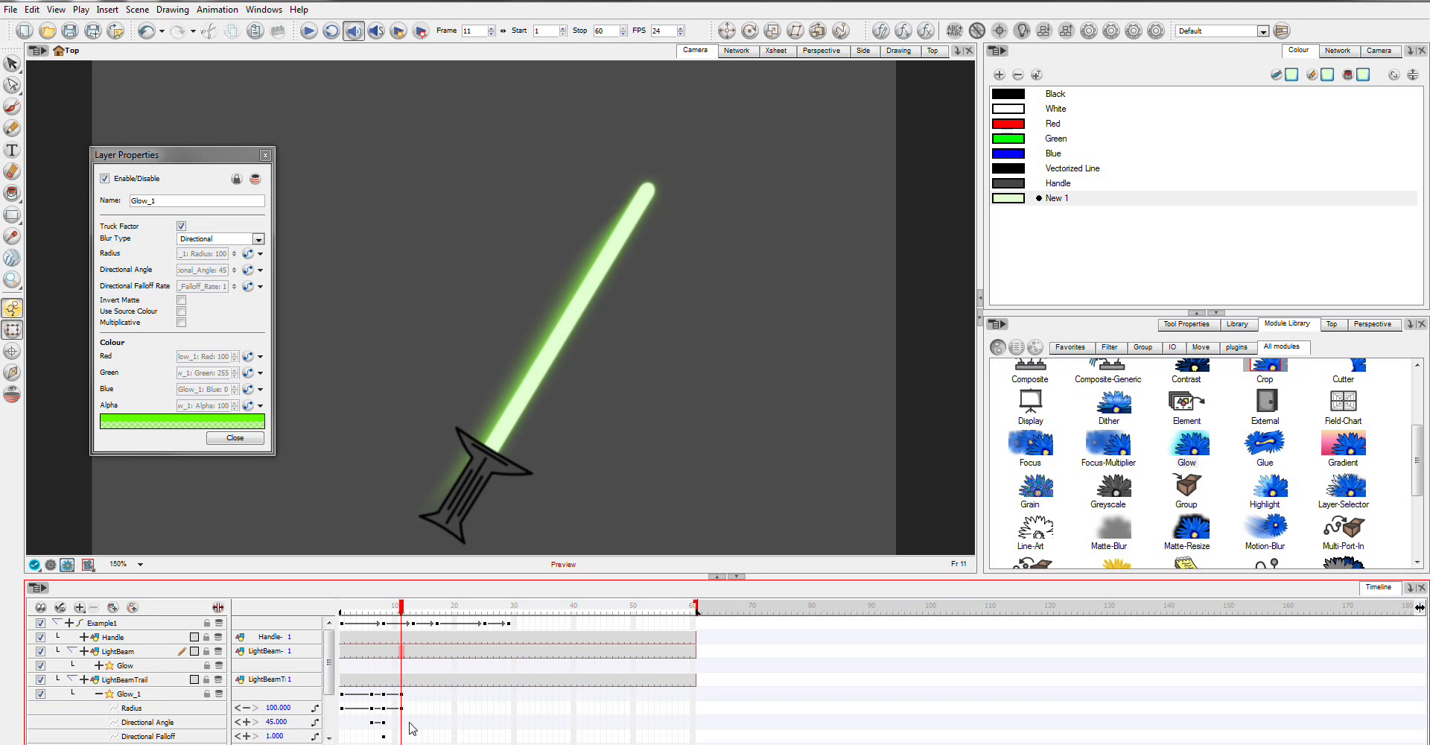
pyautogui.click(401, 722)
pyautogui.click(280, 722)
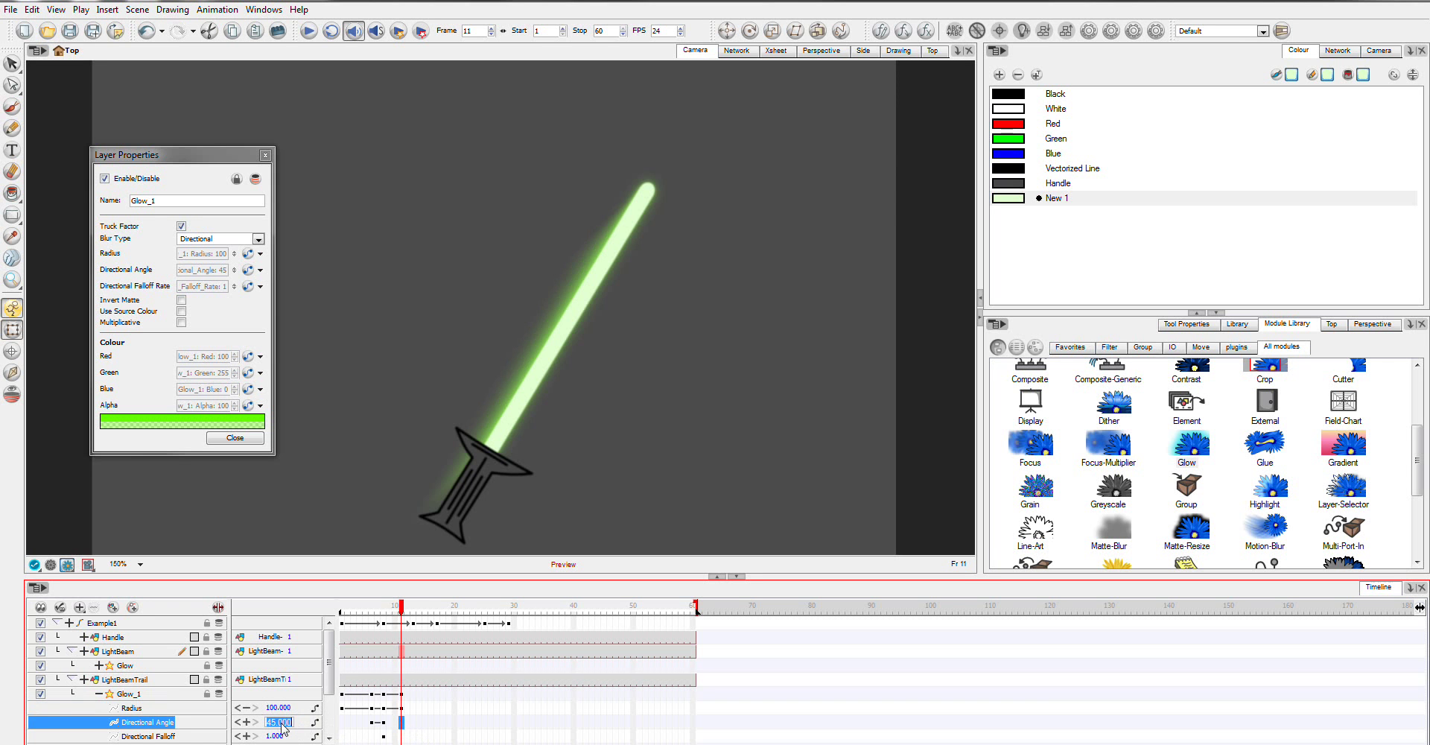
pyautogui.write('-45')
pyautogui.press('Return')
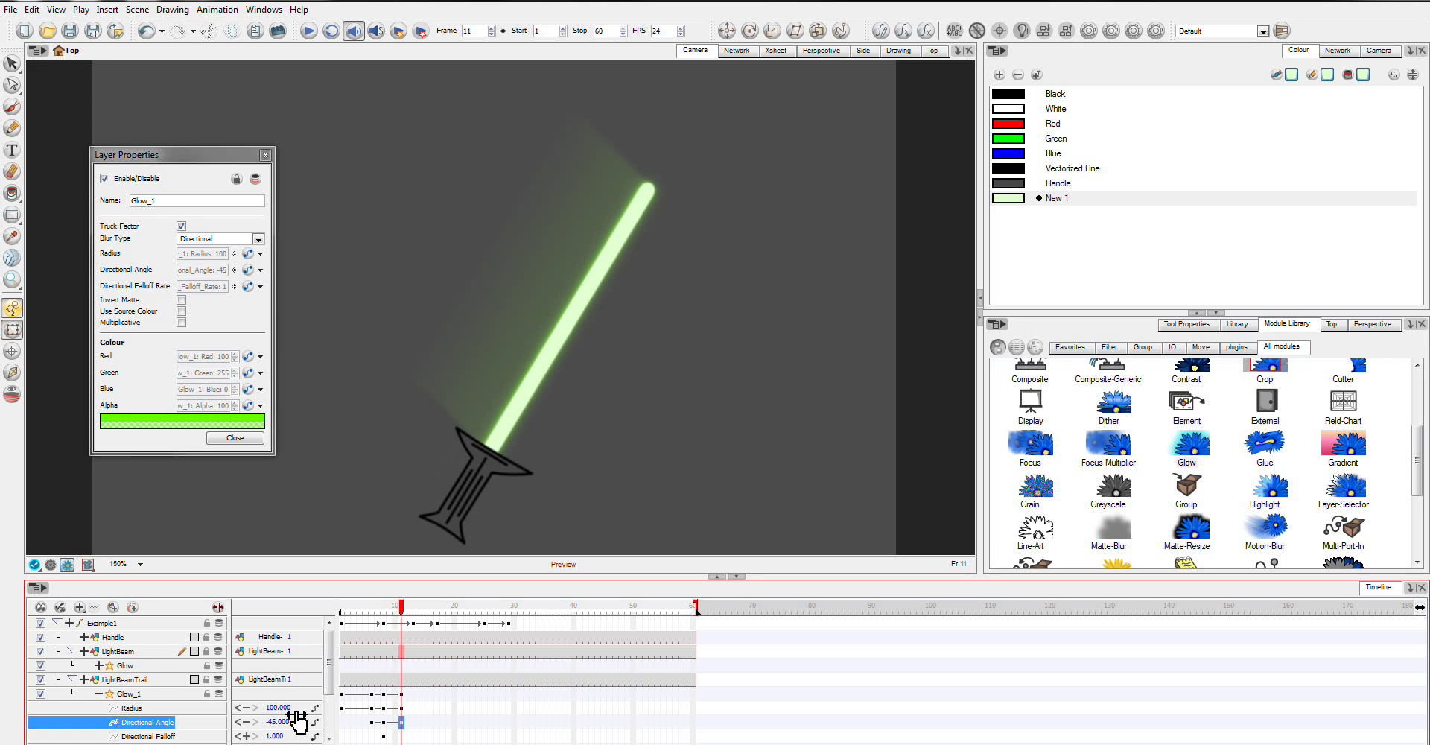
pyautogui.click(286, 724)
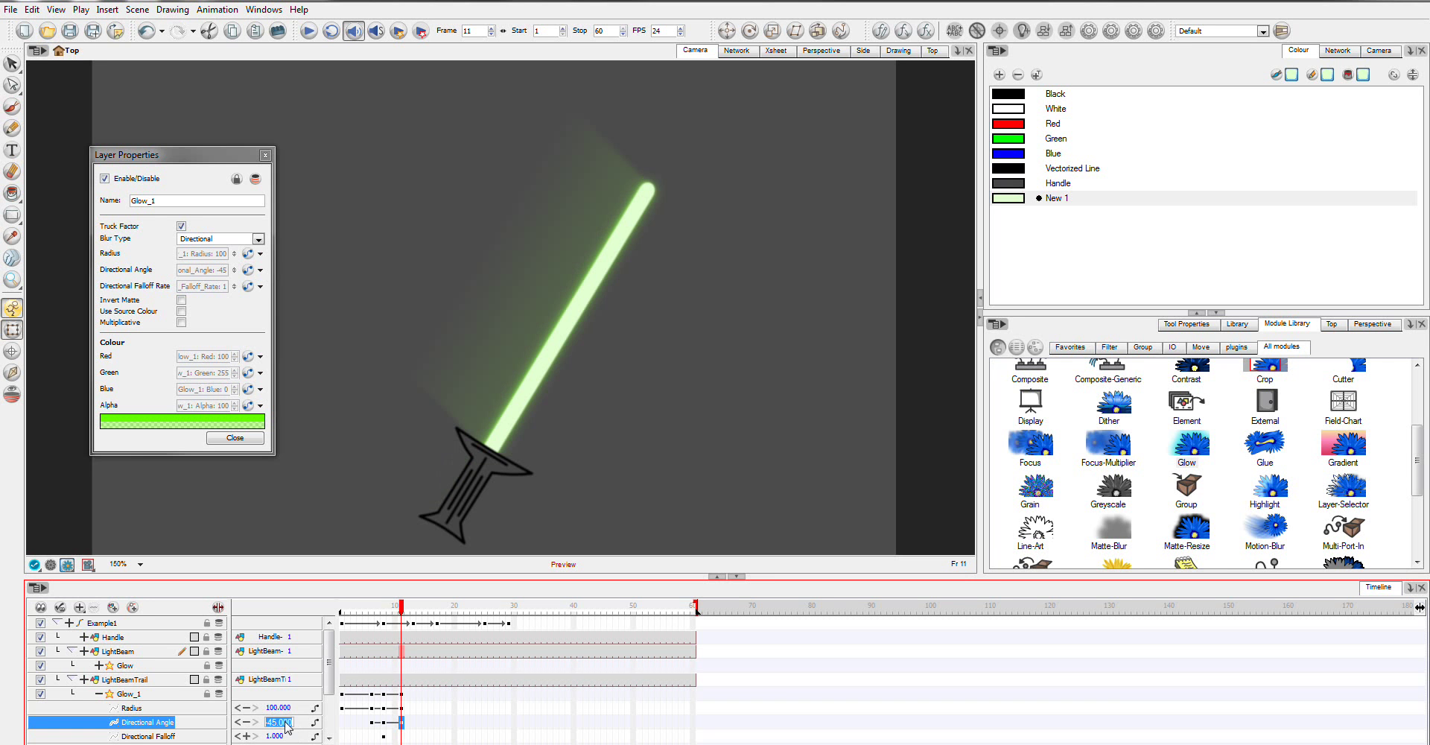
pyautogui.write('-30')
pyautogui.press('Return')
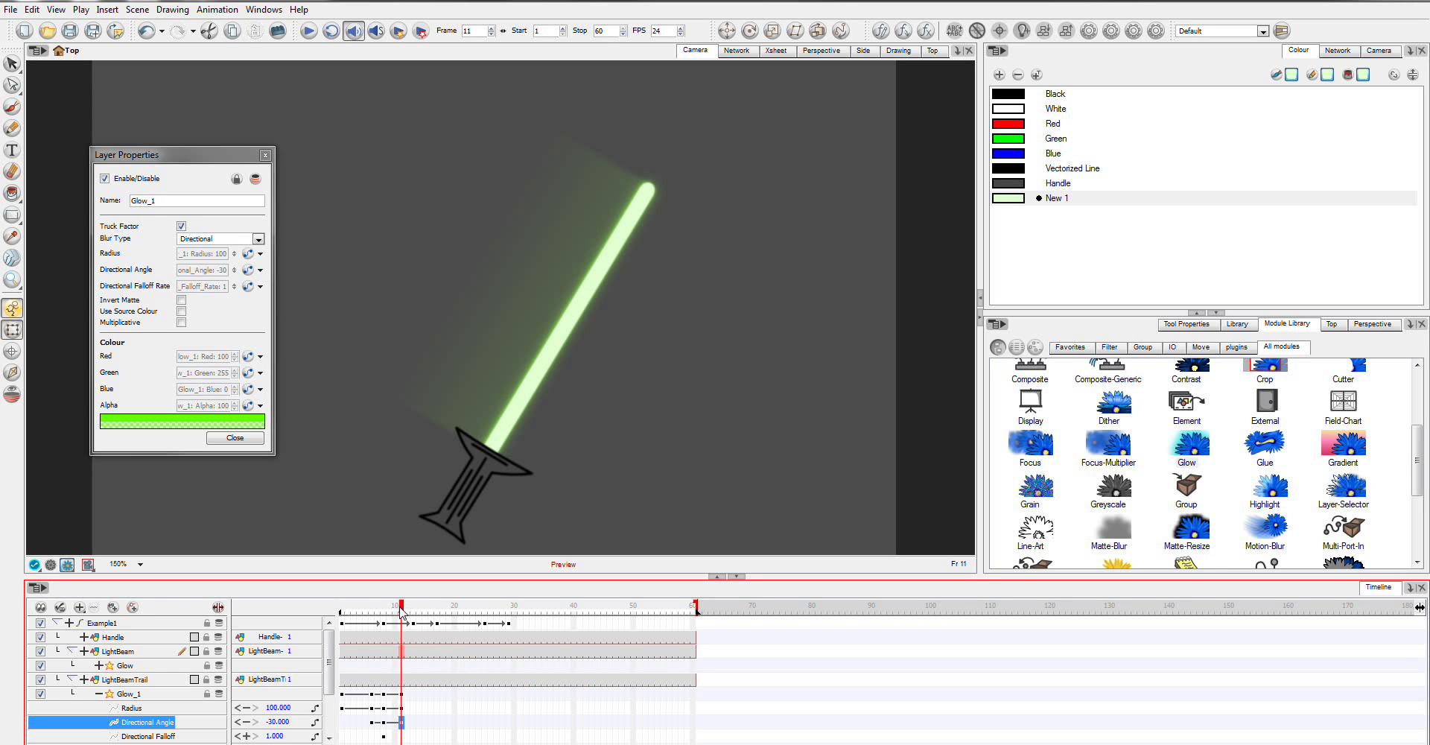
pyautogui.moveTo(405, 610); pyautogui.dragTo(438, 622)
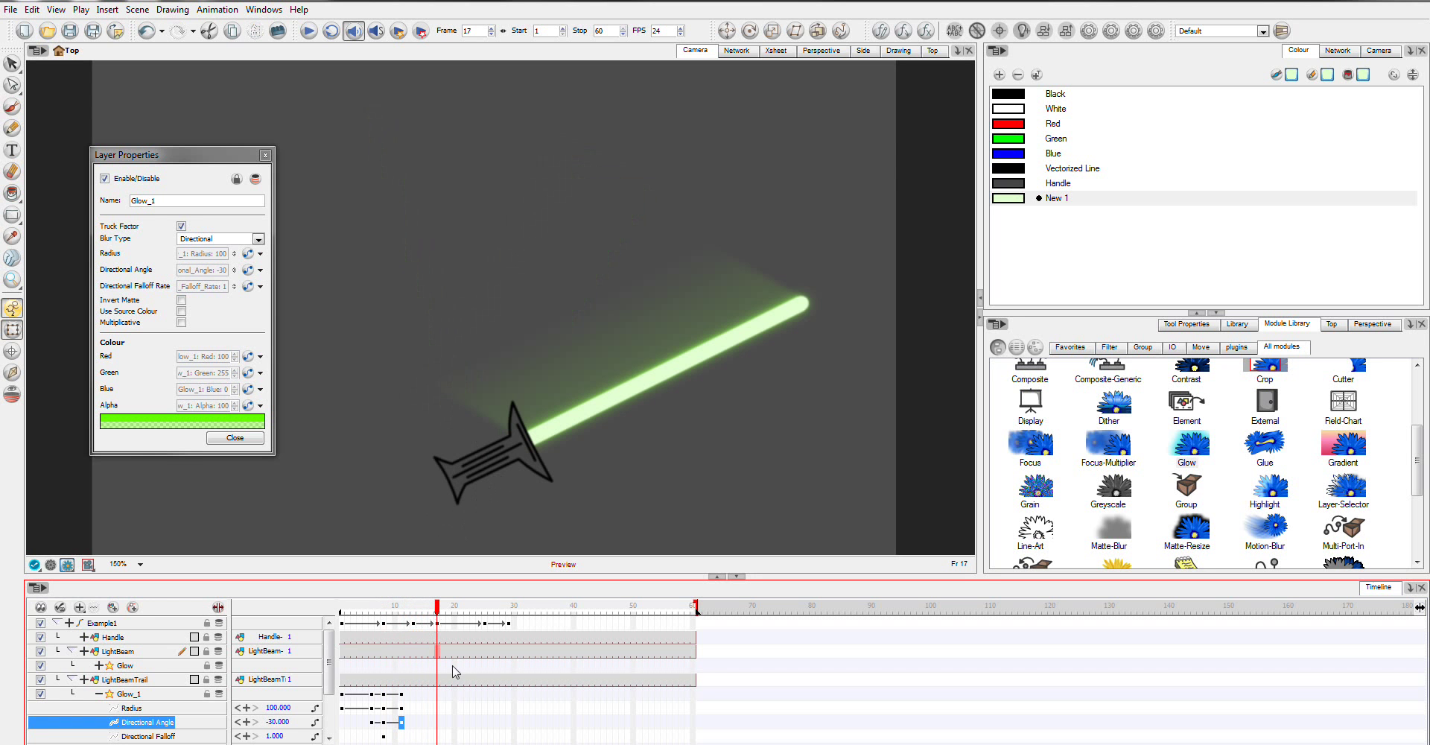
# - At frame 17, add a Radius keyframe and key Glow_1's Directional Angle at -55
pyautogui.click(438, 695)
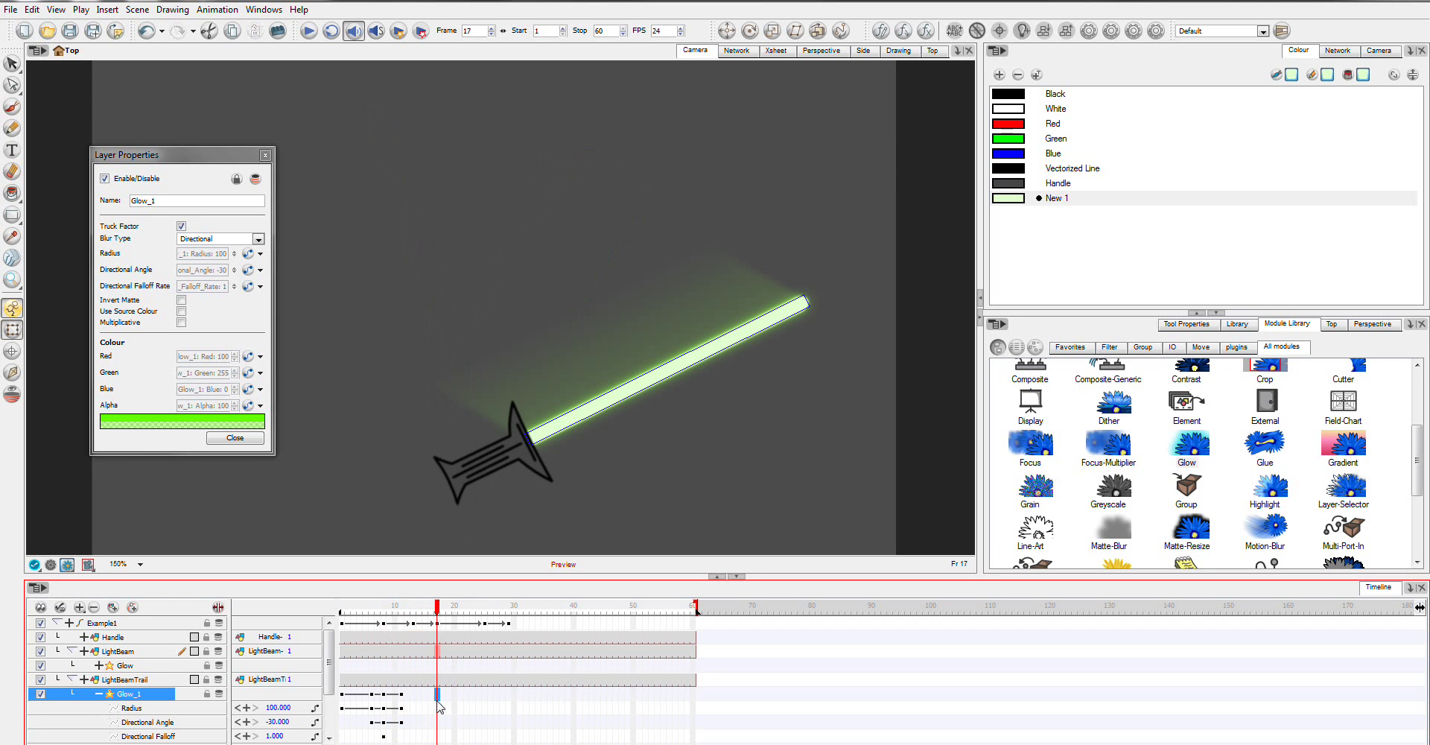
pyautogui.click(437, 708)
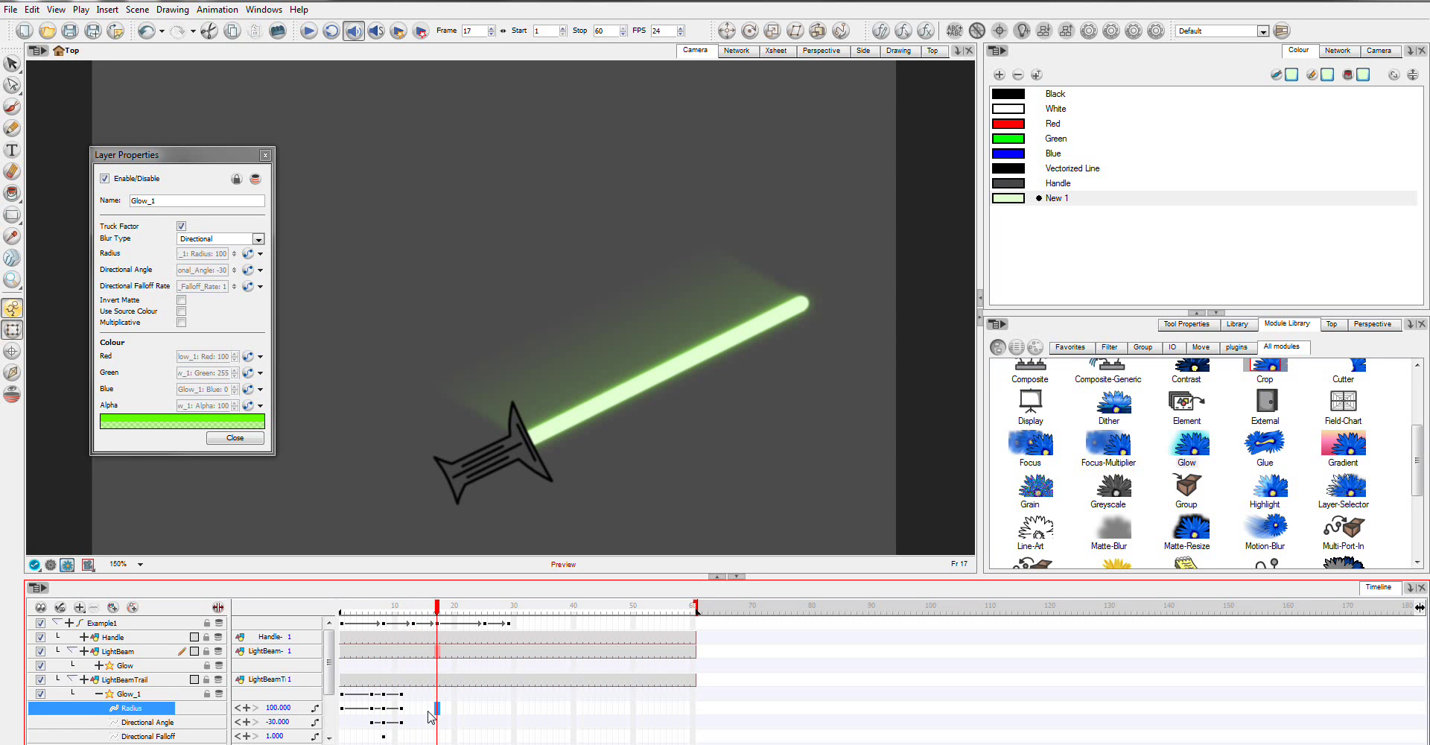
pyautogui.press('F6')
pyautogui.click(438, 723)
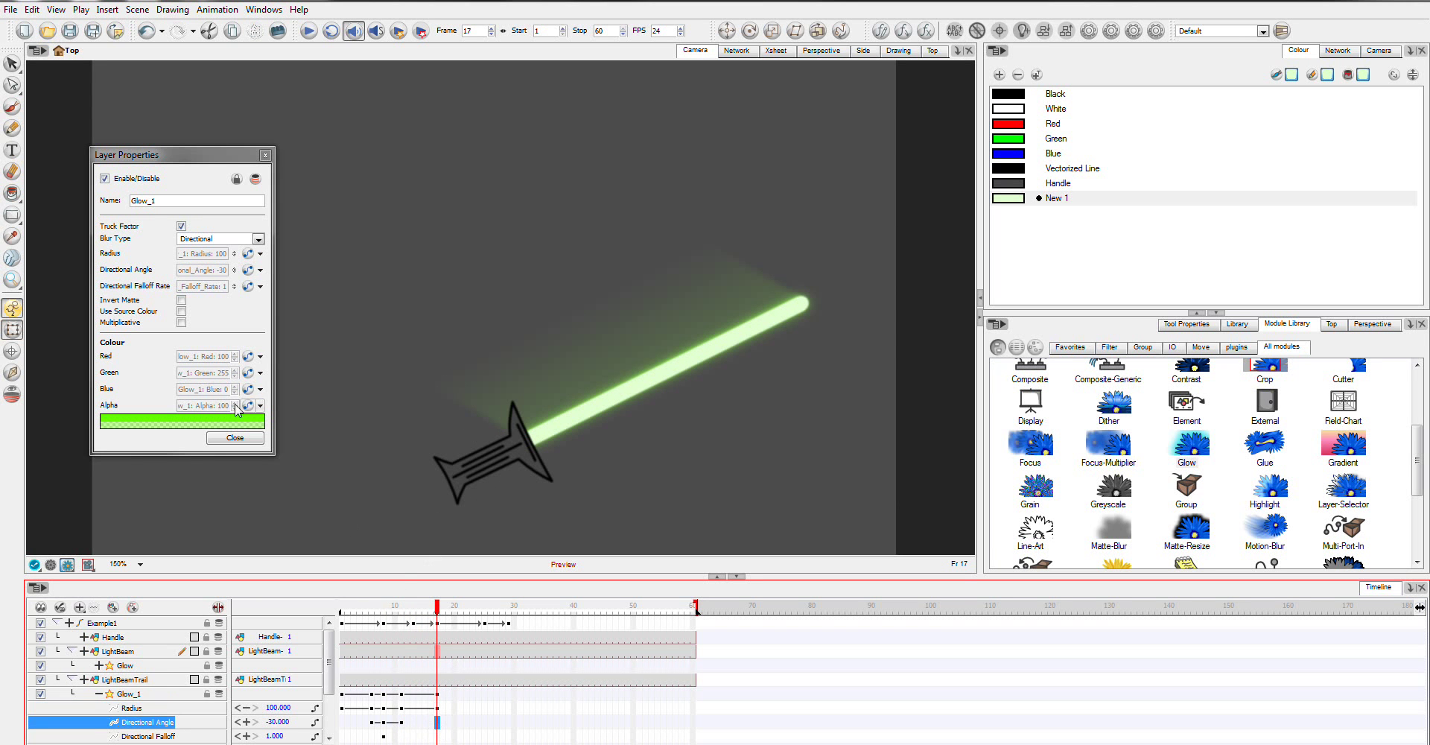
pyautogui.click(279, 722)
pyautogui.write('-55')
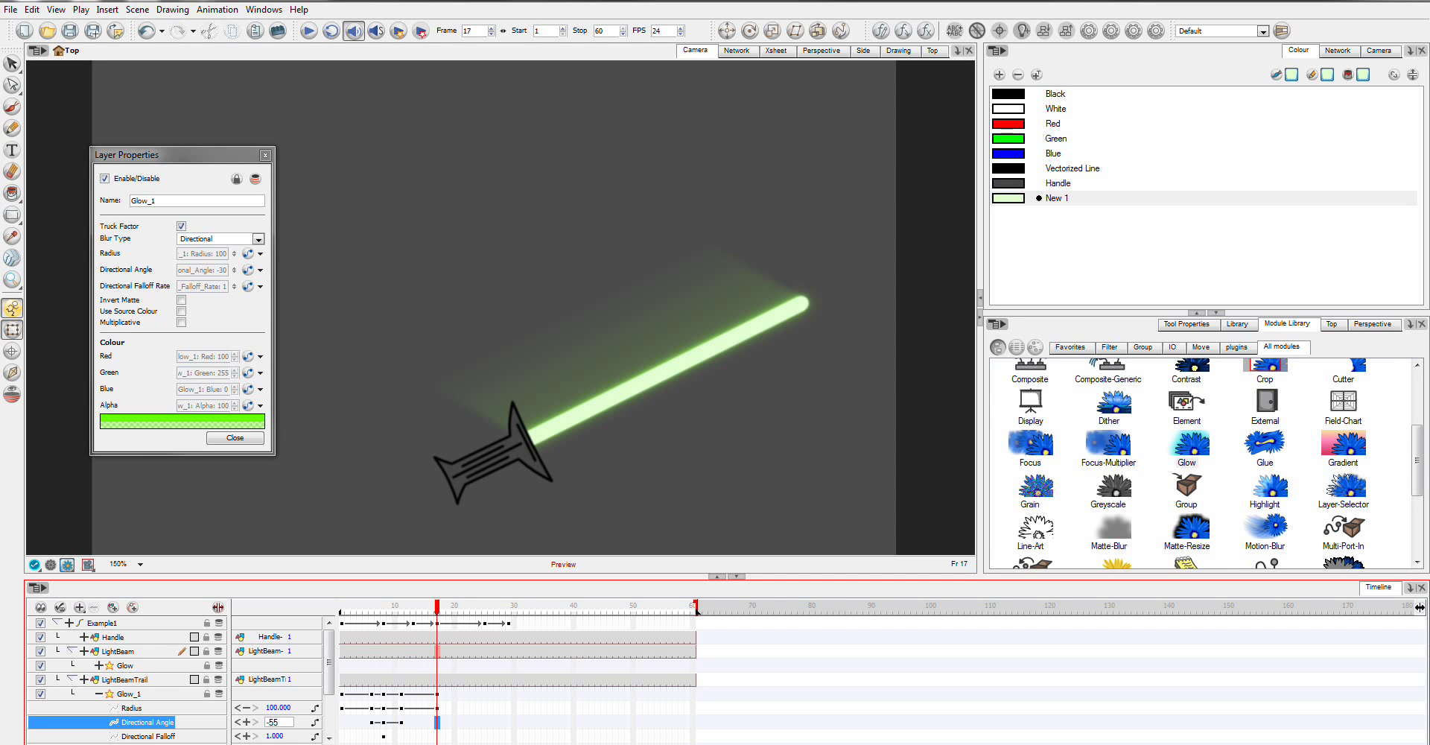
pyautogui.press('Return')
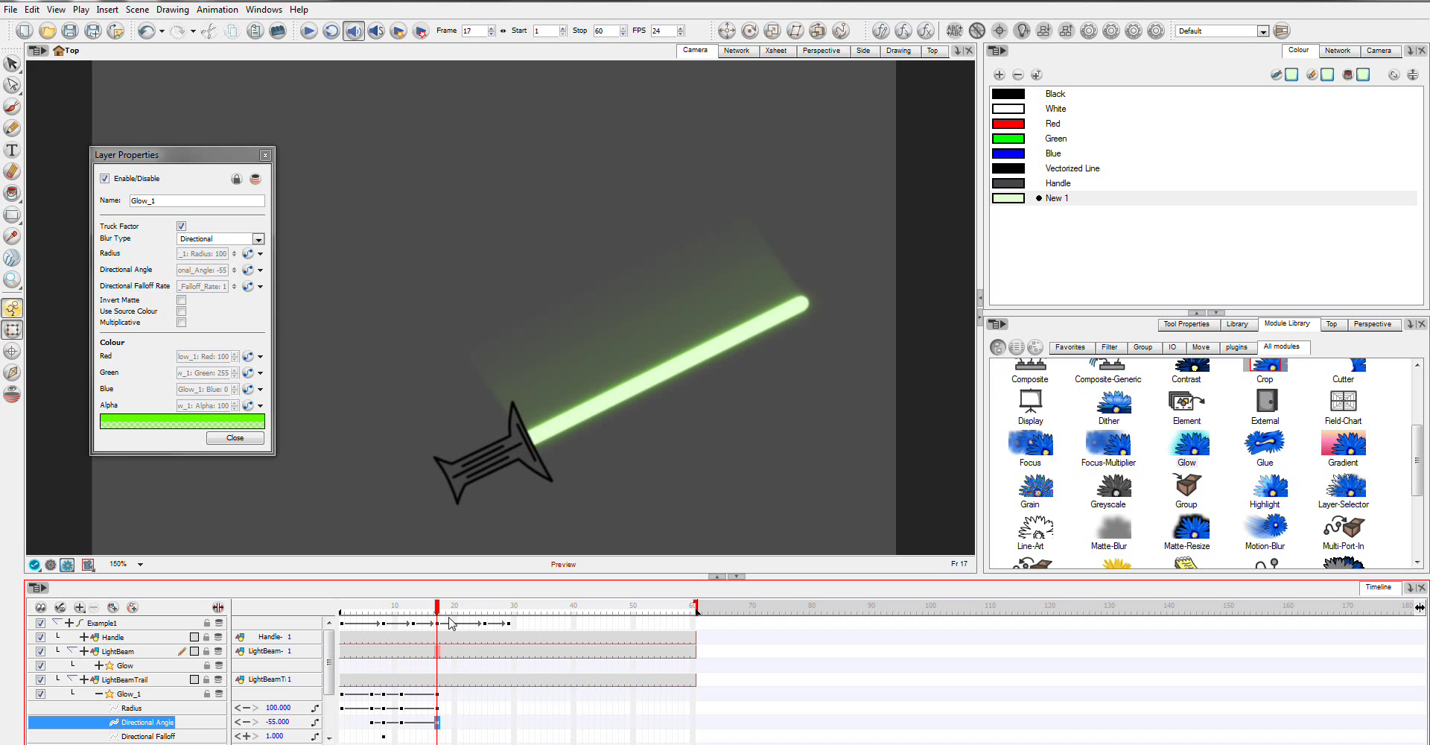
# - Select Glow_1's frame-17 keyframes and shift them to an earlier frame
pyautogui.moveTo(451, 617); pyautogui.dragTo(460, 617)
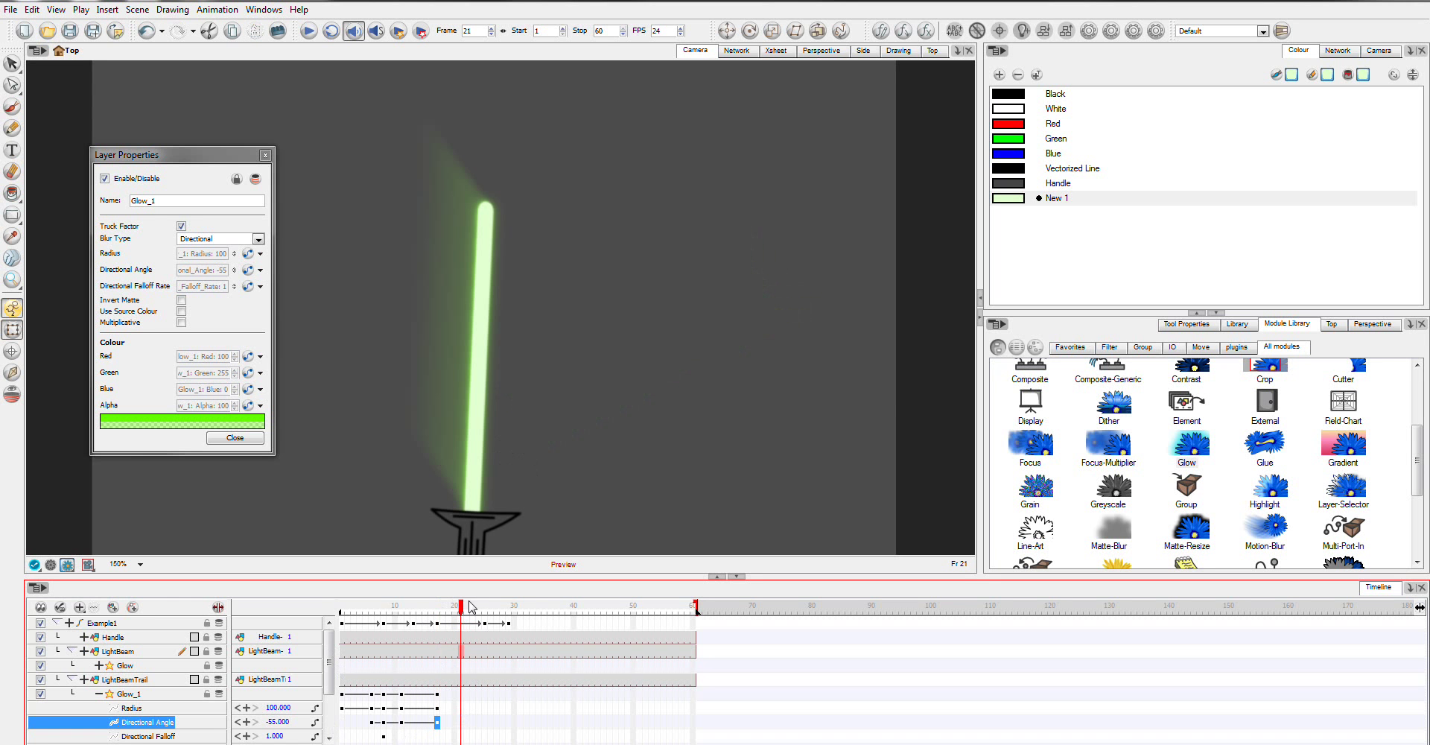
pyautogui.moveTo(462, 607)
pyautogui.mouseDown()
pyautogui.moveTo(406, 610)
pyautogui.moveTo(437, 612)
pyautogui.mouseUp()
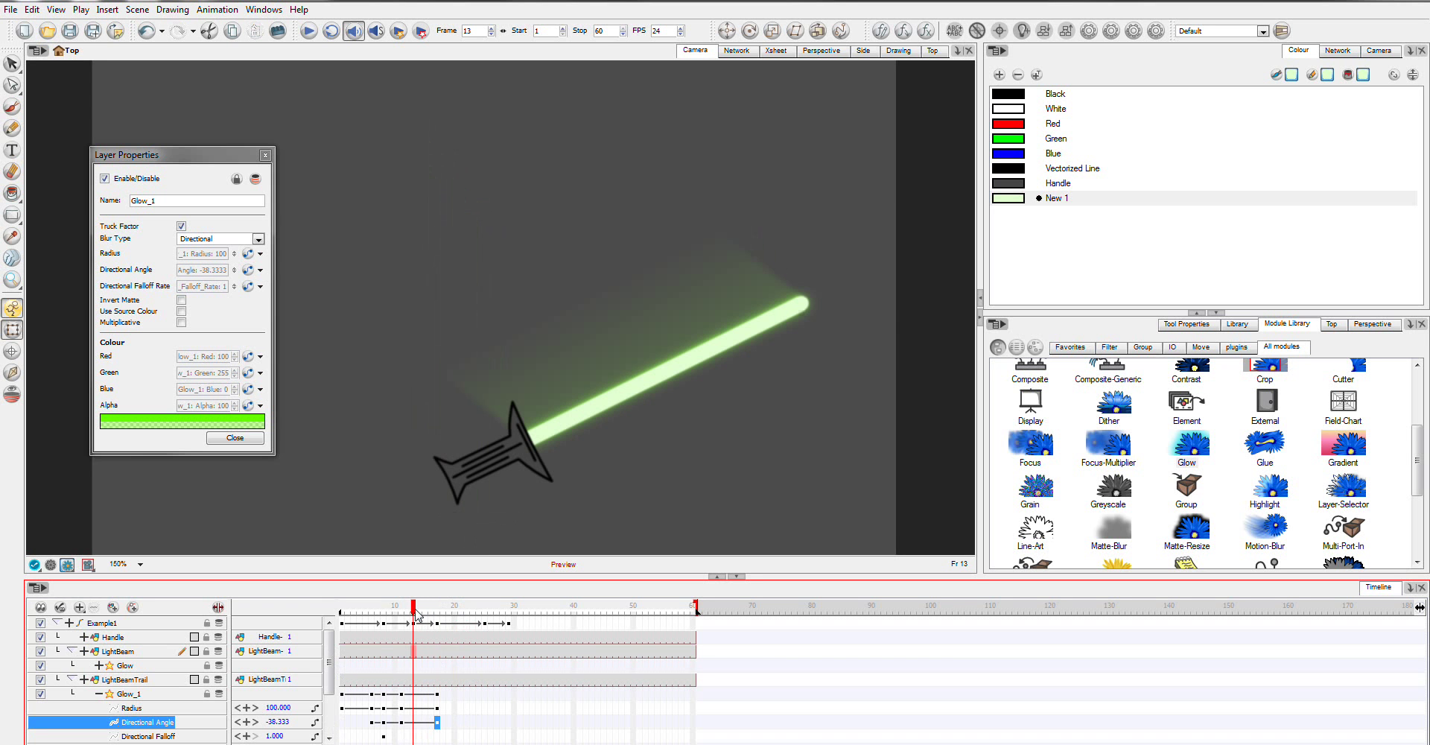
pyautogui.click(438, 698)
pyautogui.moveTo(438, 699); pyautogui.dragTo(417, 728)
pyautogui.moveTo(436, 612); pyautogui.dragTo(428, 611)
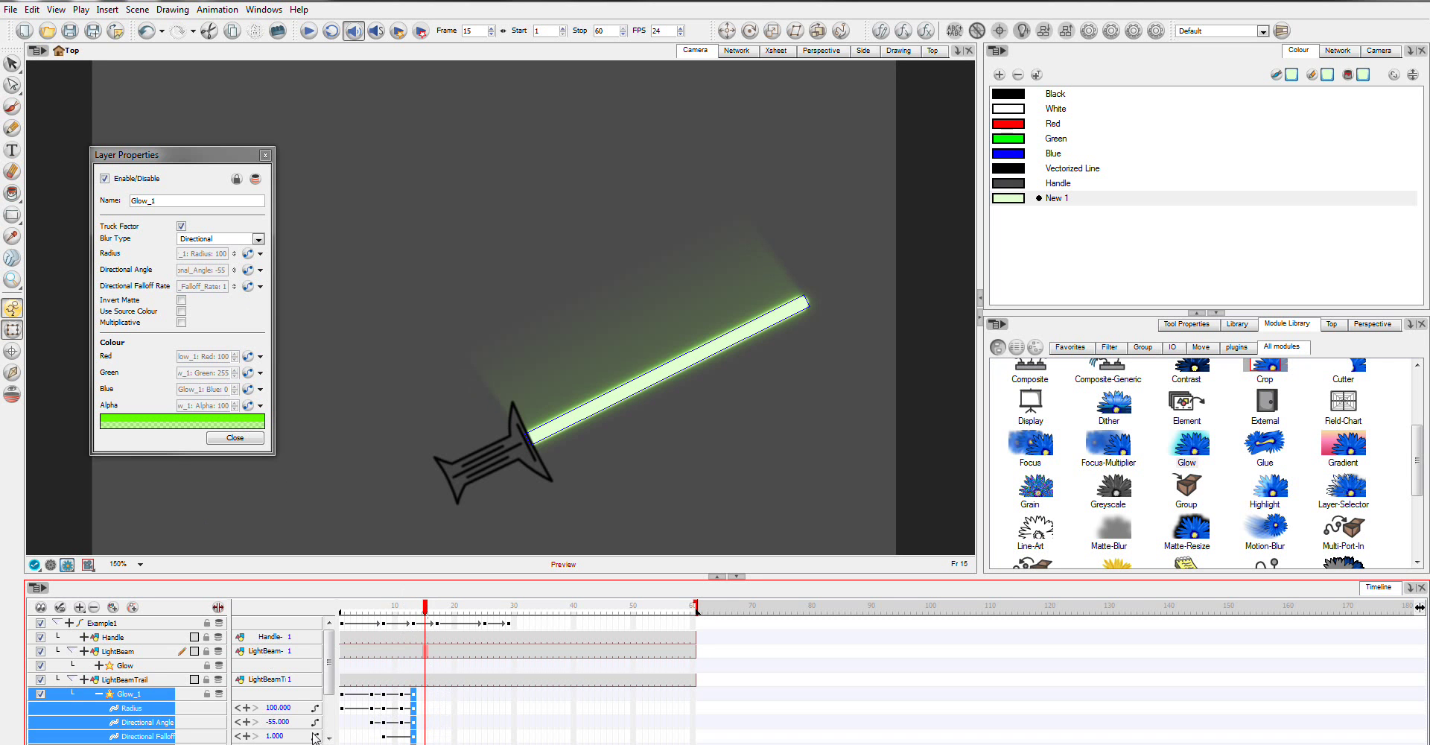
# - Key Glow_1's Radius at 0 on frame 15 so the trail vanishes
pyautogui.doubleClick(290, 709)
pyautogui.write('0')
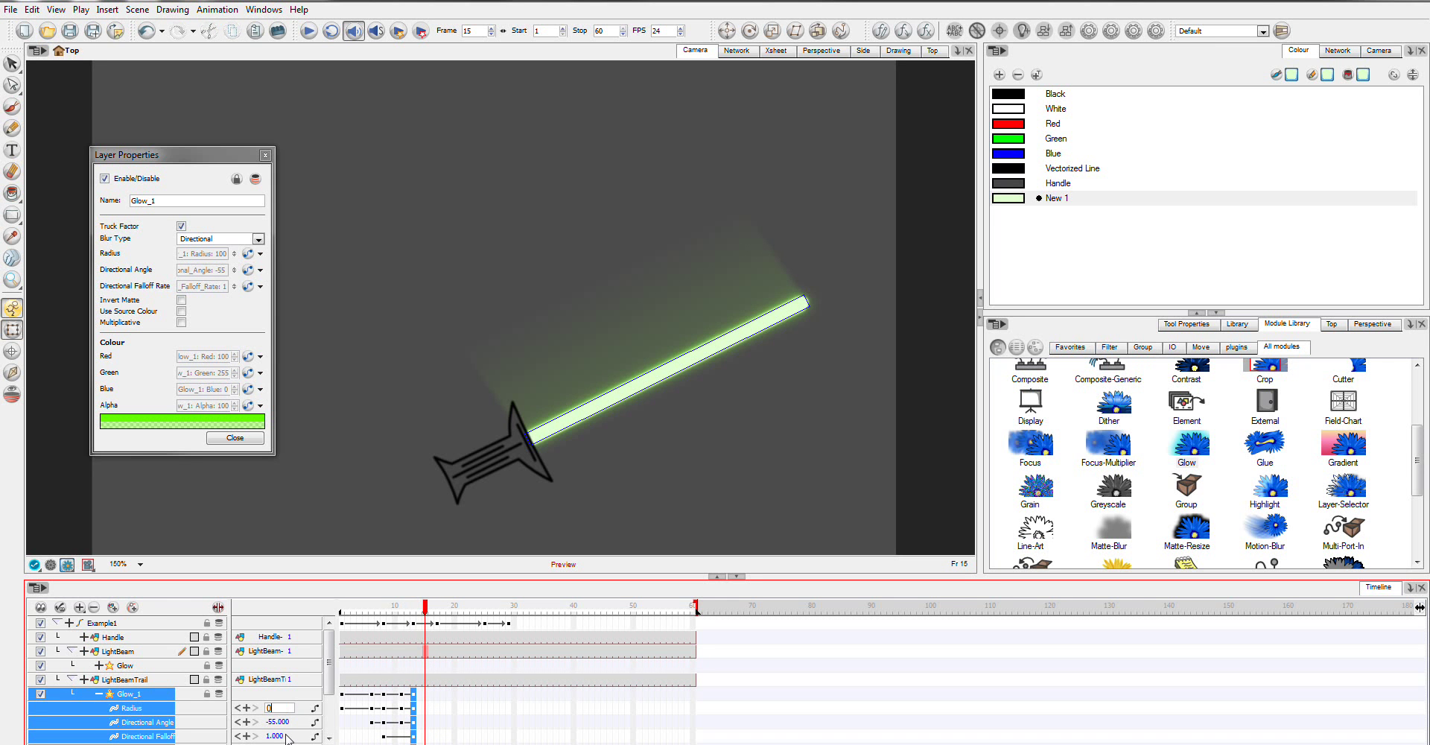
pyautogui.press('Return')
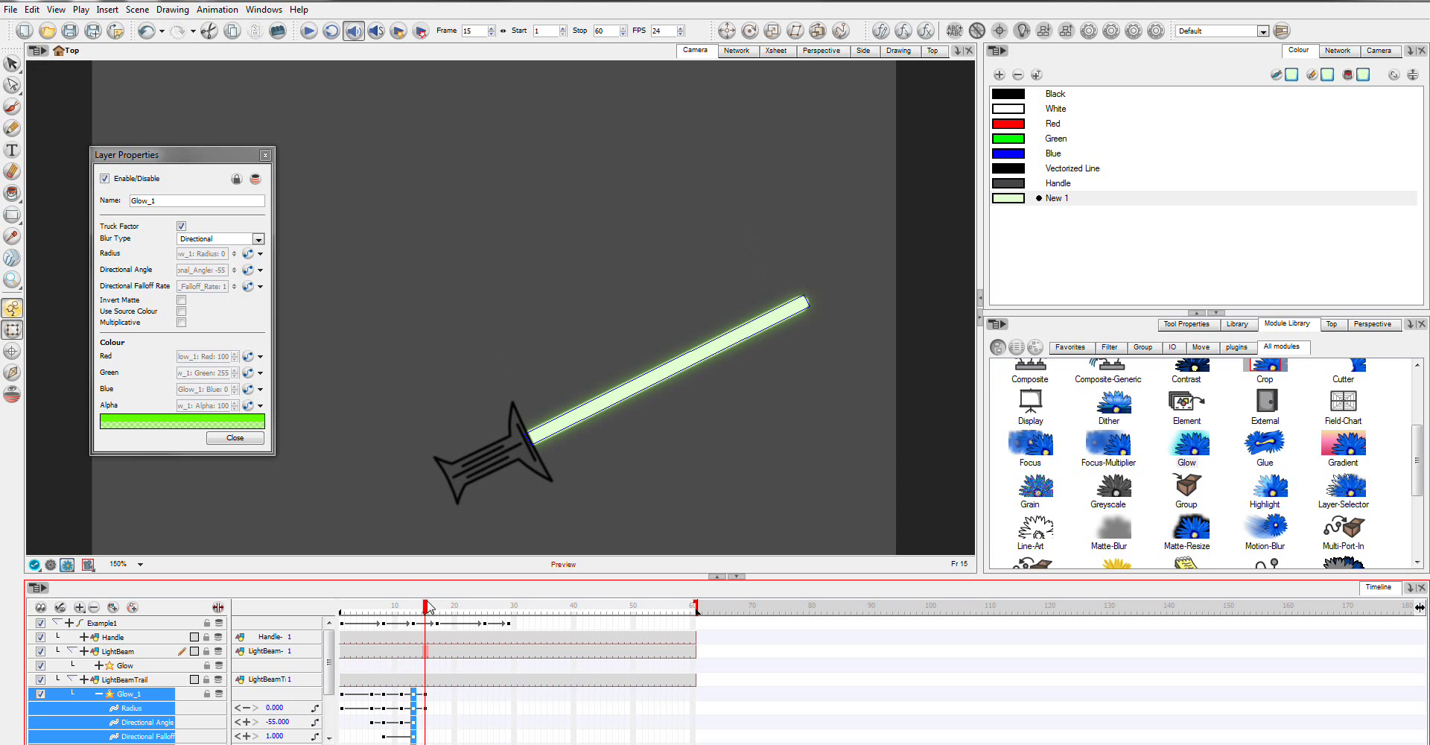
pyautogui.moveTo(425, 606); pyautogui.dragTo(438, 608)
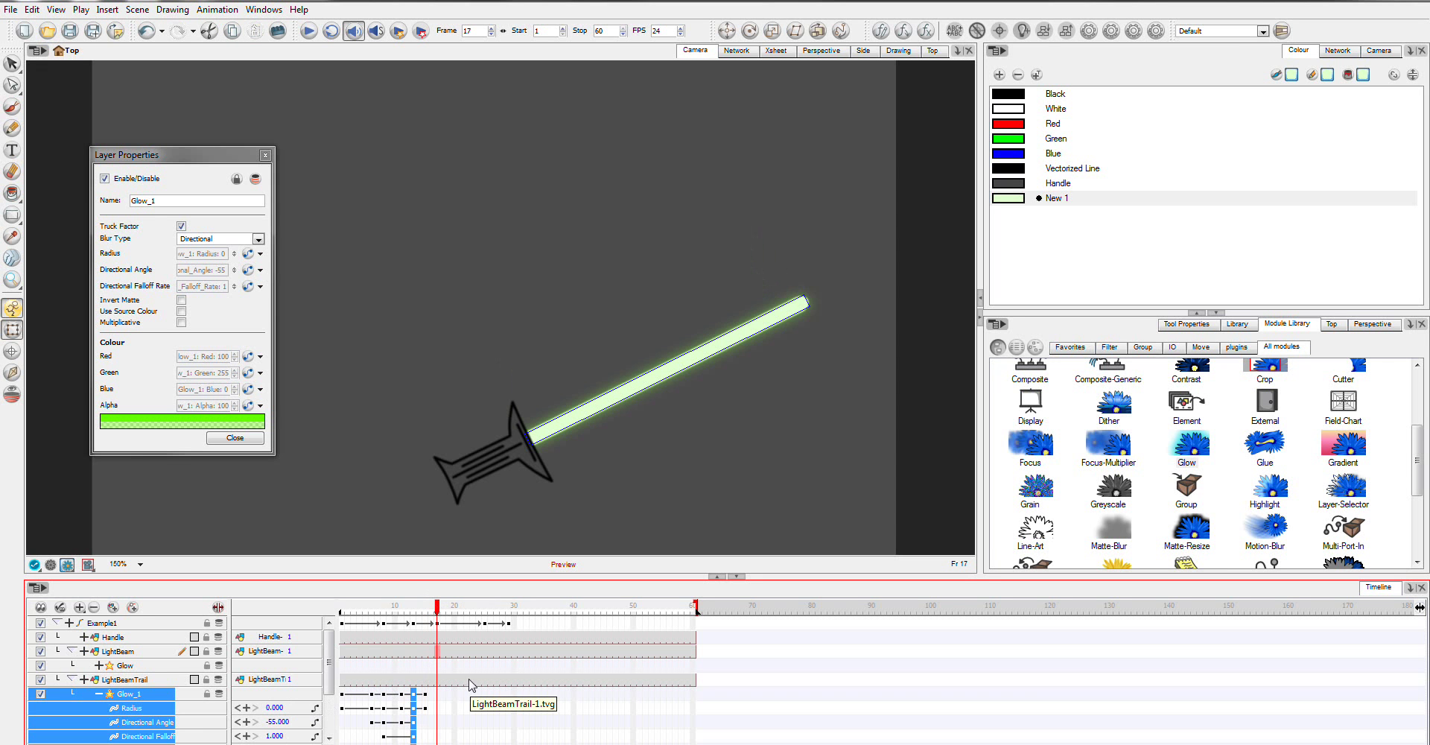
# - Set the Glow_1 Radius to 100 at frame 20
pyautogui.click(440, 694)
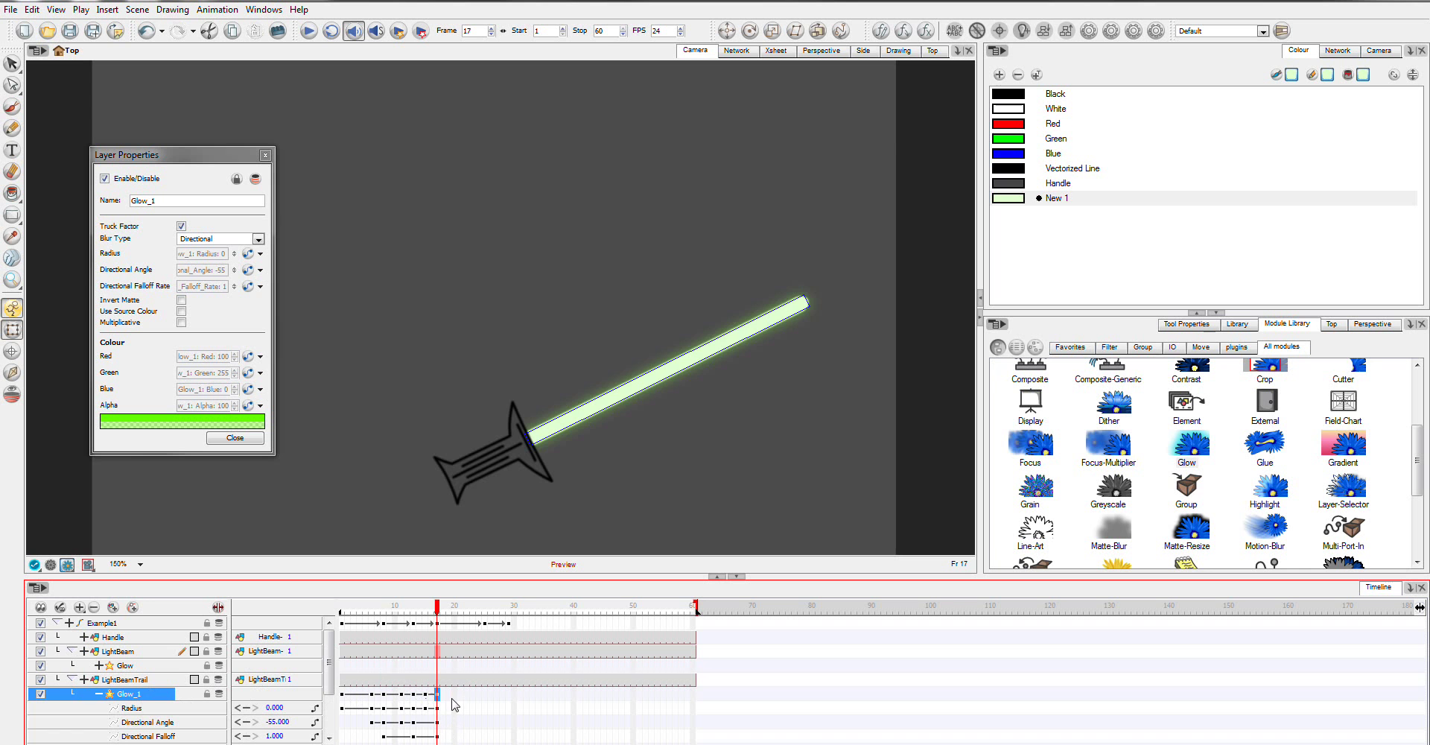
pyautogui.click(461, 694)
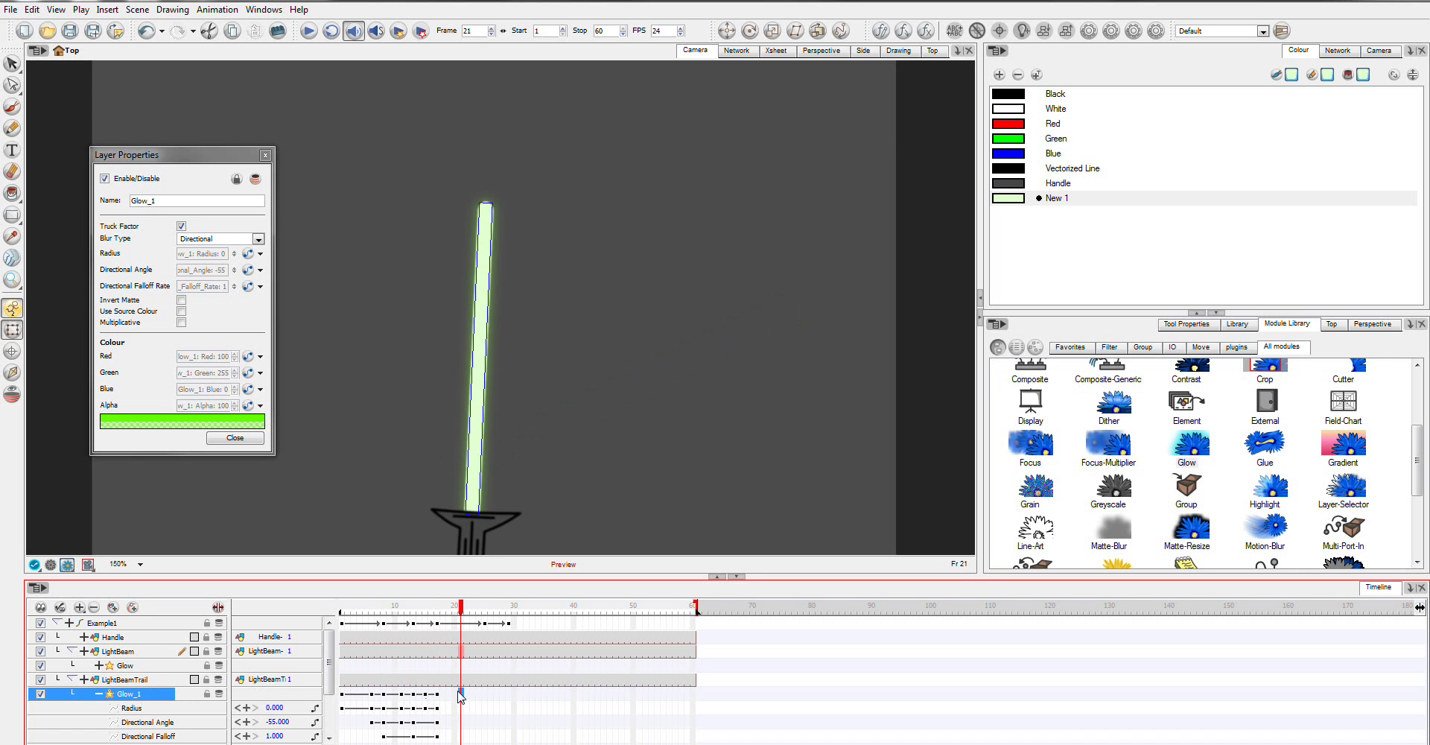
pyautogui.click(456, 694)
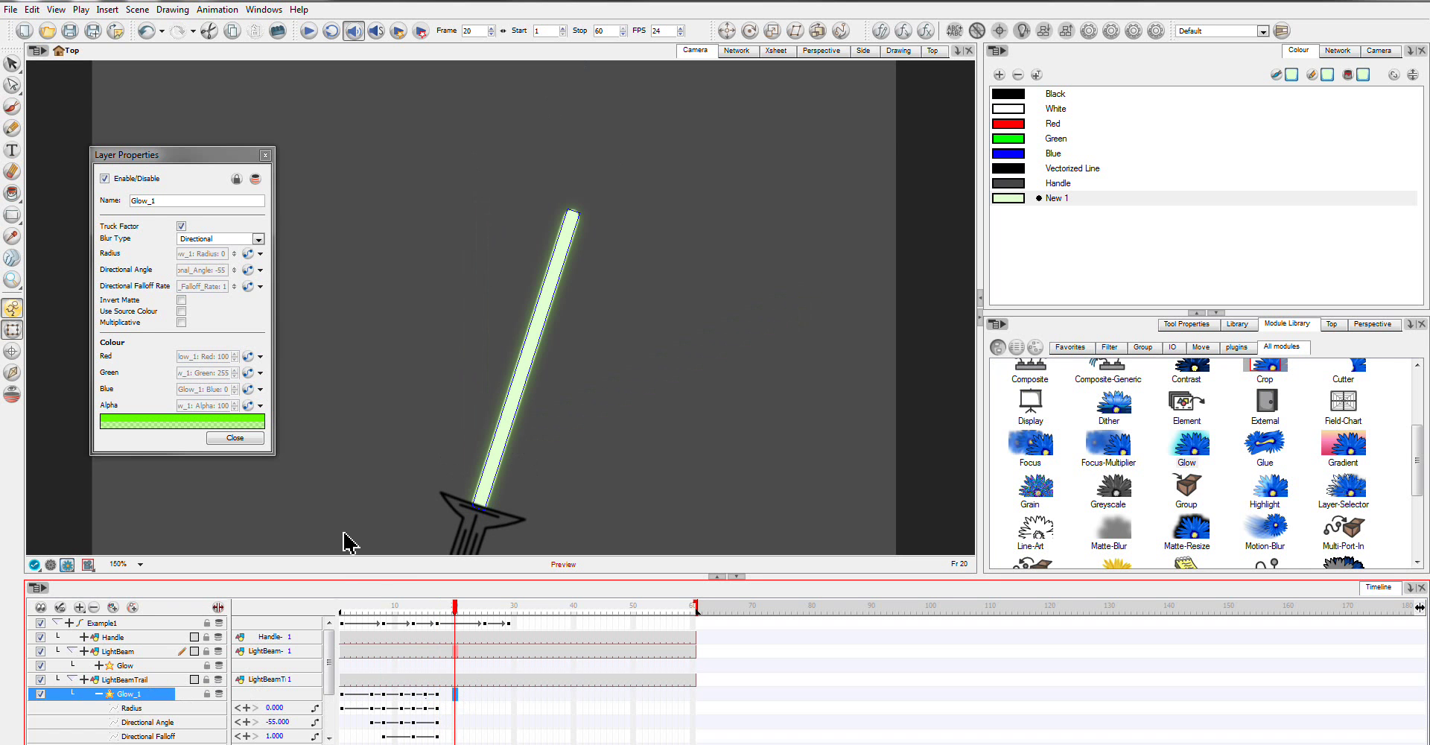
pyautogui.click(458, 713)
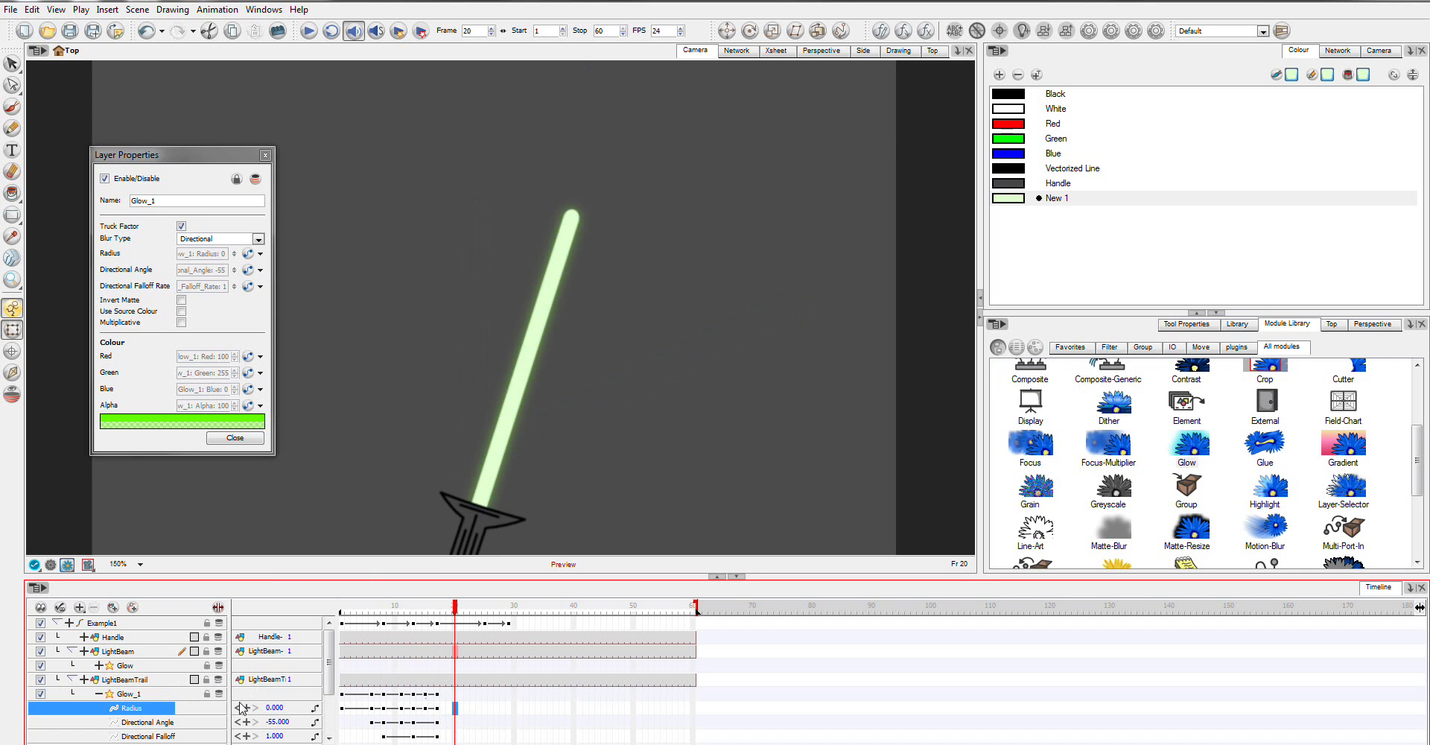
pyautogui.click(277, 707)
pyautogui.write('1')
pyautogui.press('Return')
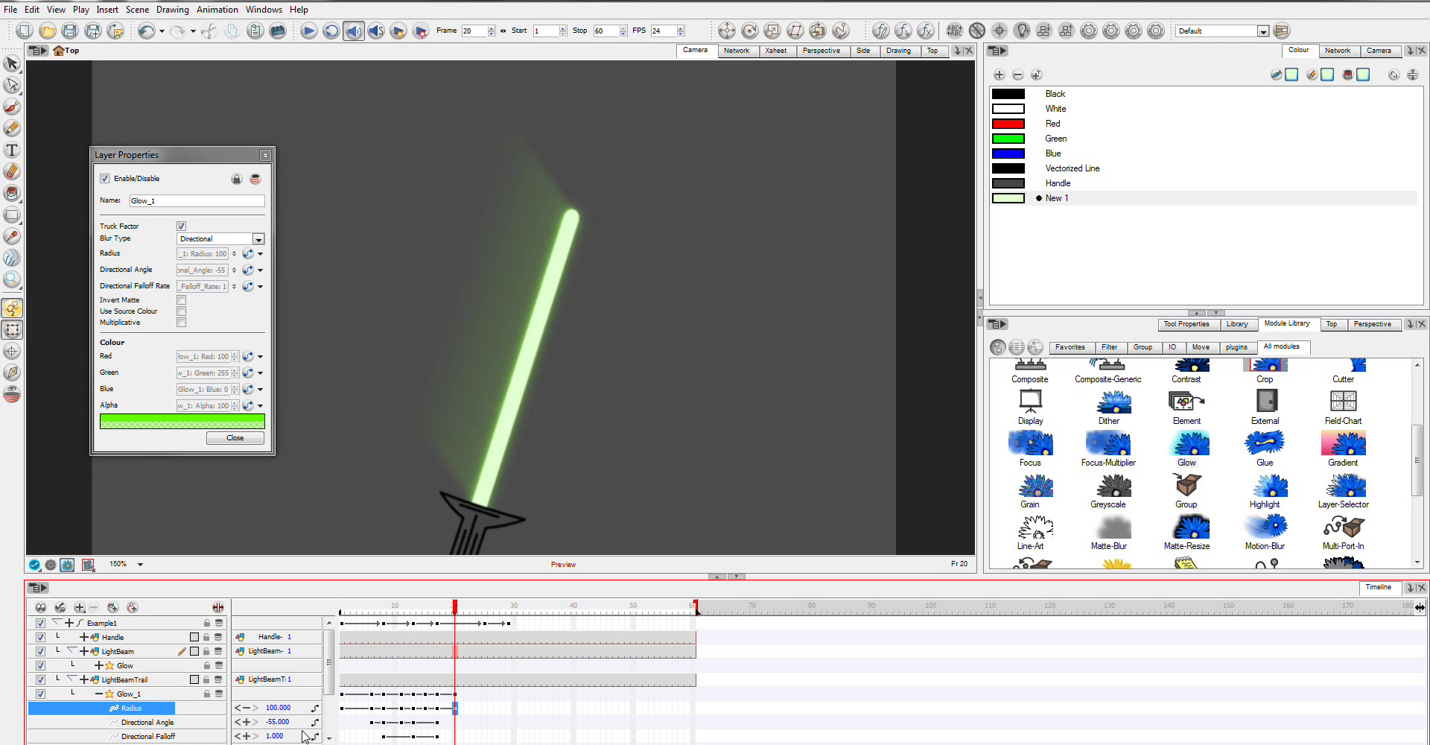
# - Set the Directional Angle at frame 20 to 155
pyautogui.click(277, 722)
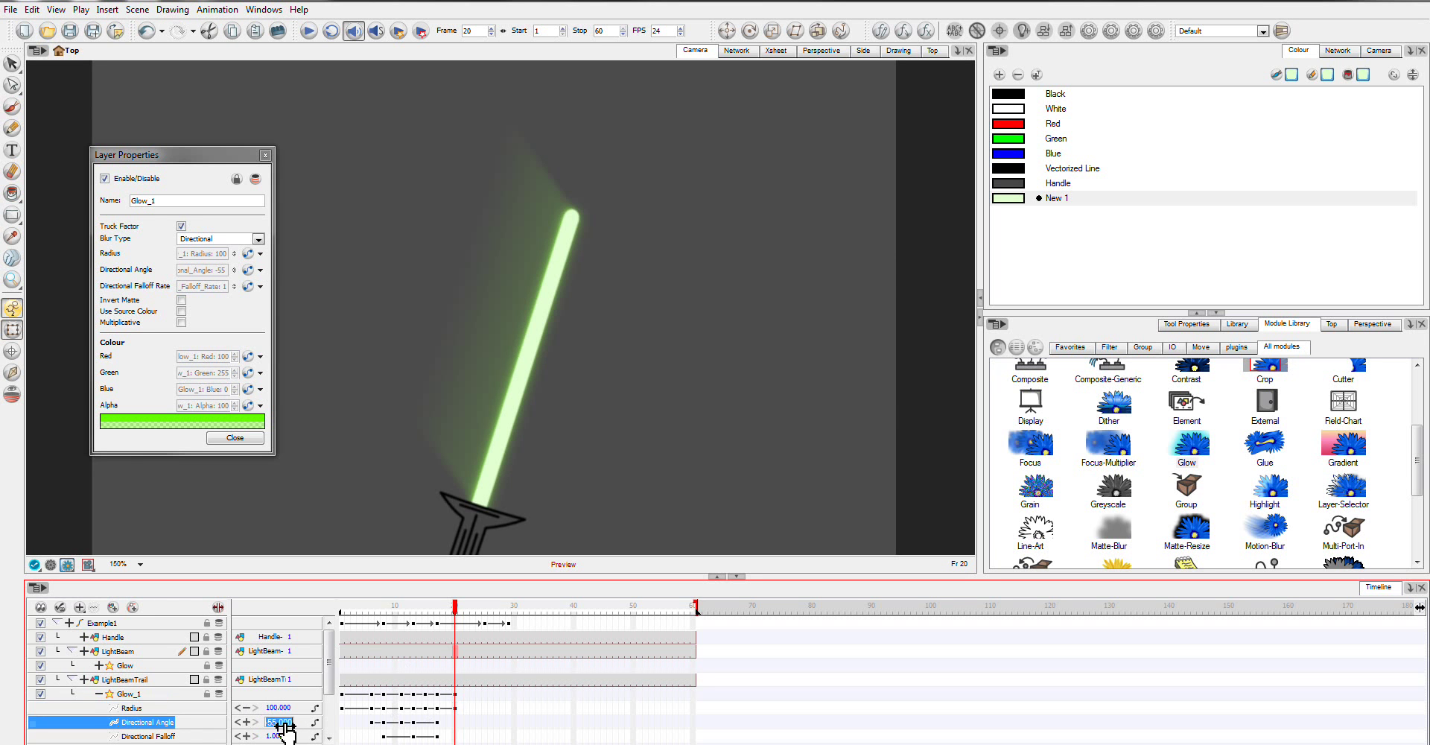
pyautogui.write('13')
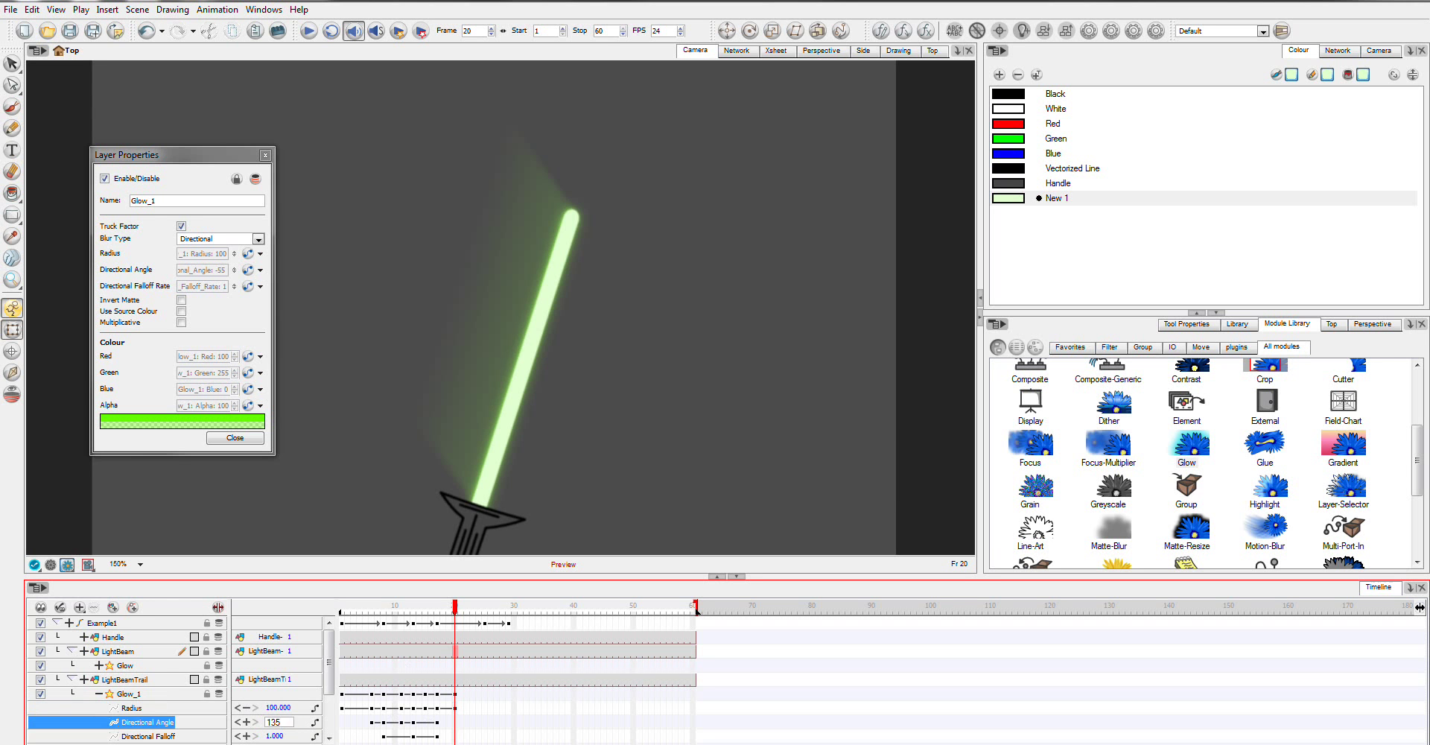
pyautogui.write('5')
pyautogui.press('Return')
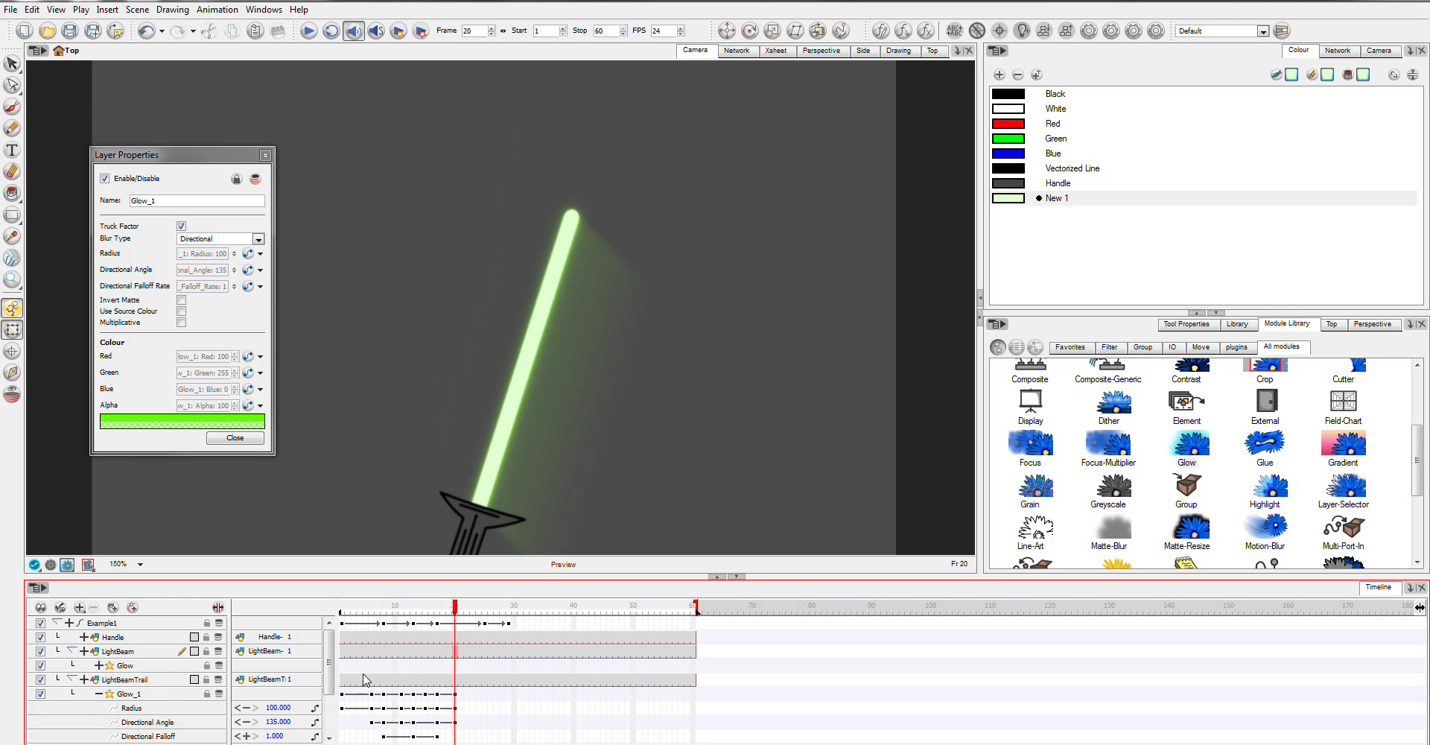
pyautogui.doubleClick(270, 721)
pyautogui.write('145')
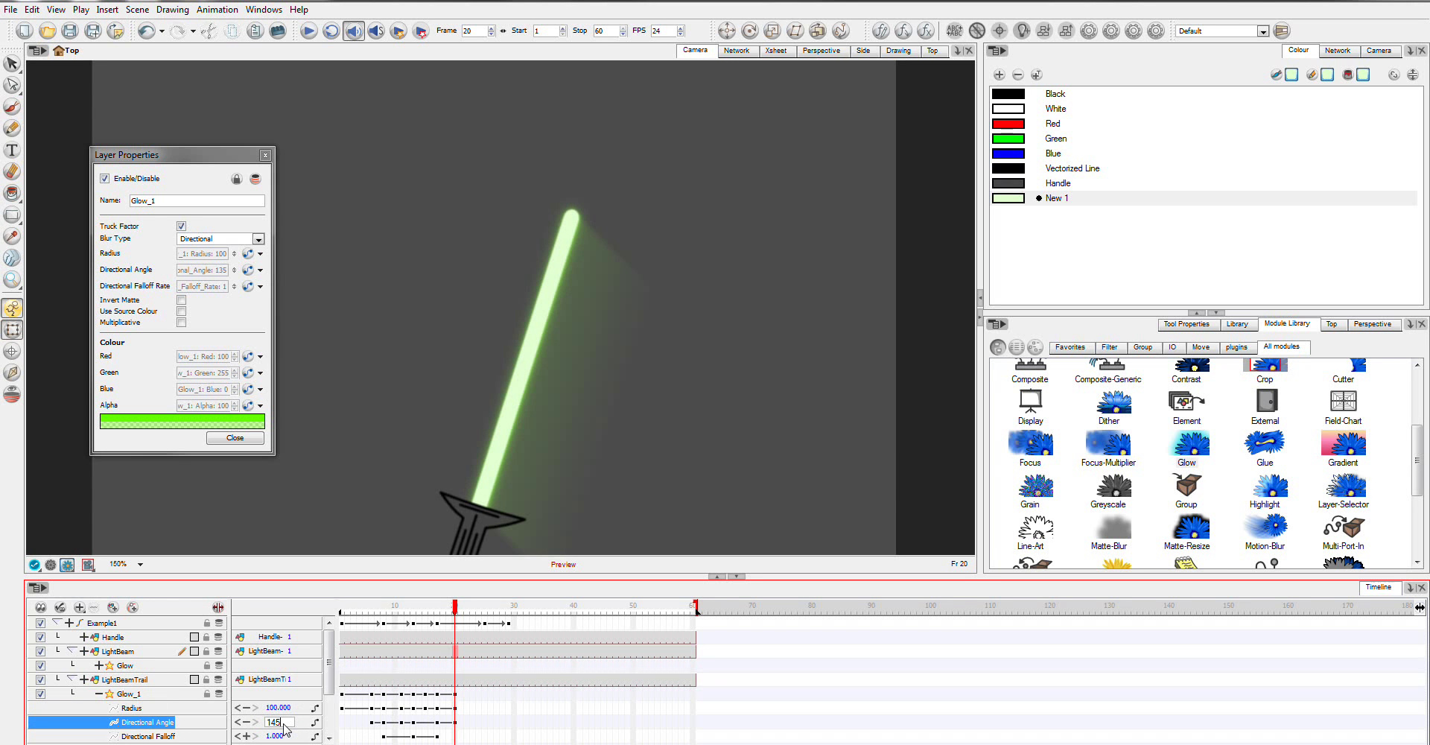
pyautogui.press('Return')
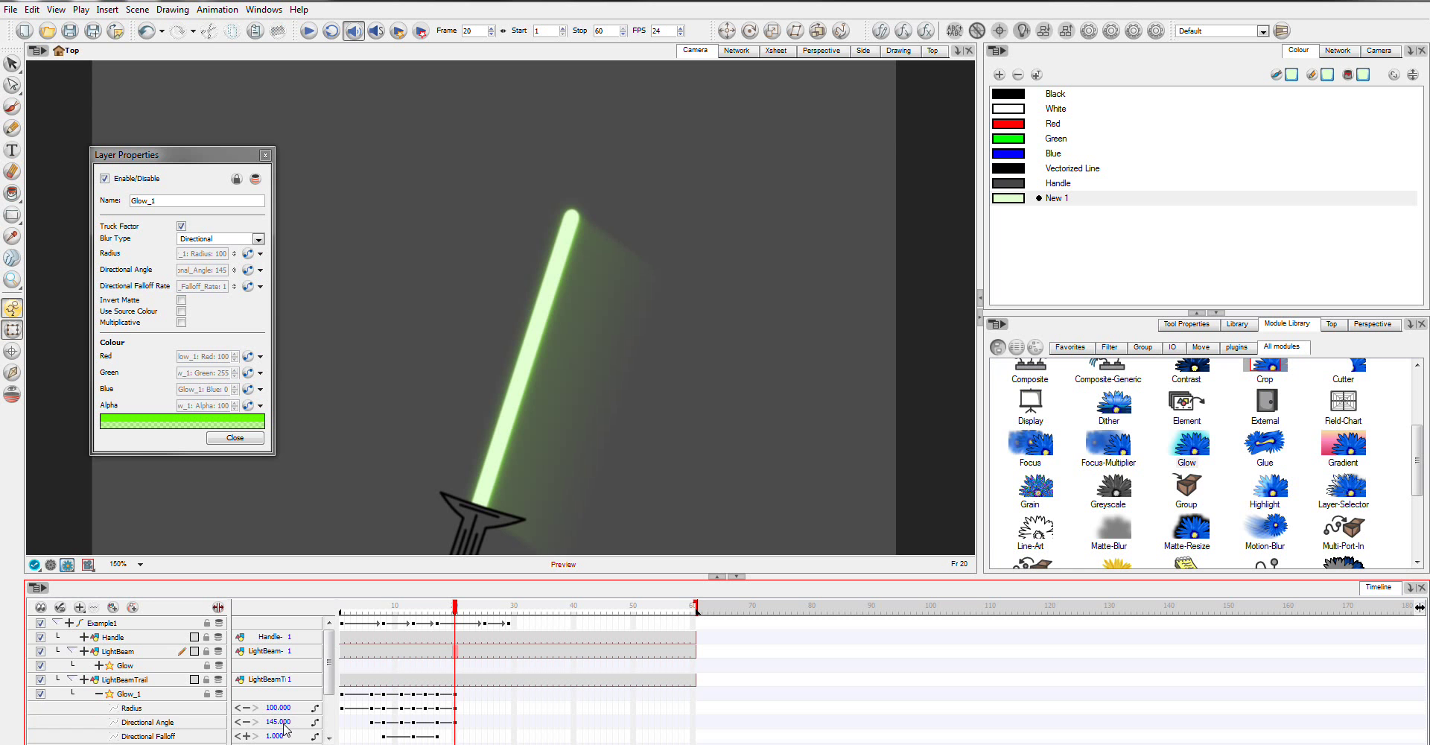
pyautogui.moveTo(265, 721); pyautogui.dragTo(257, 721)
pyautogui.doubleClick(284, 721)
pyautogui.write('1')
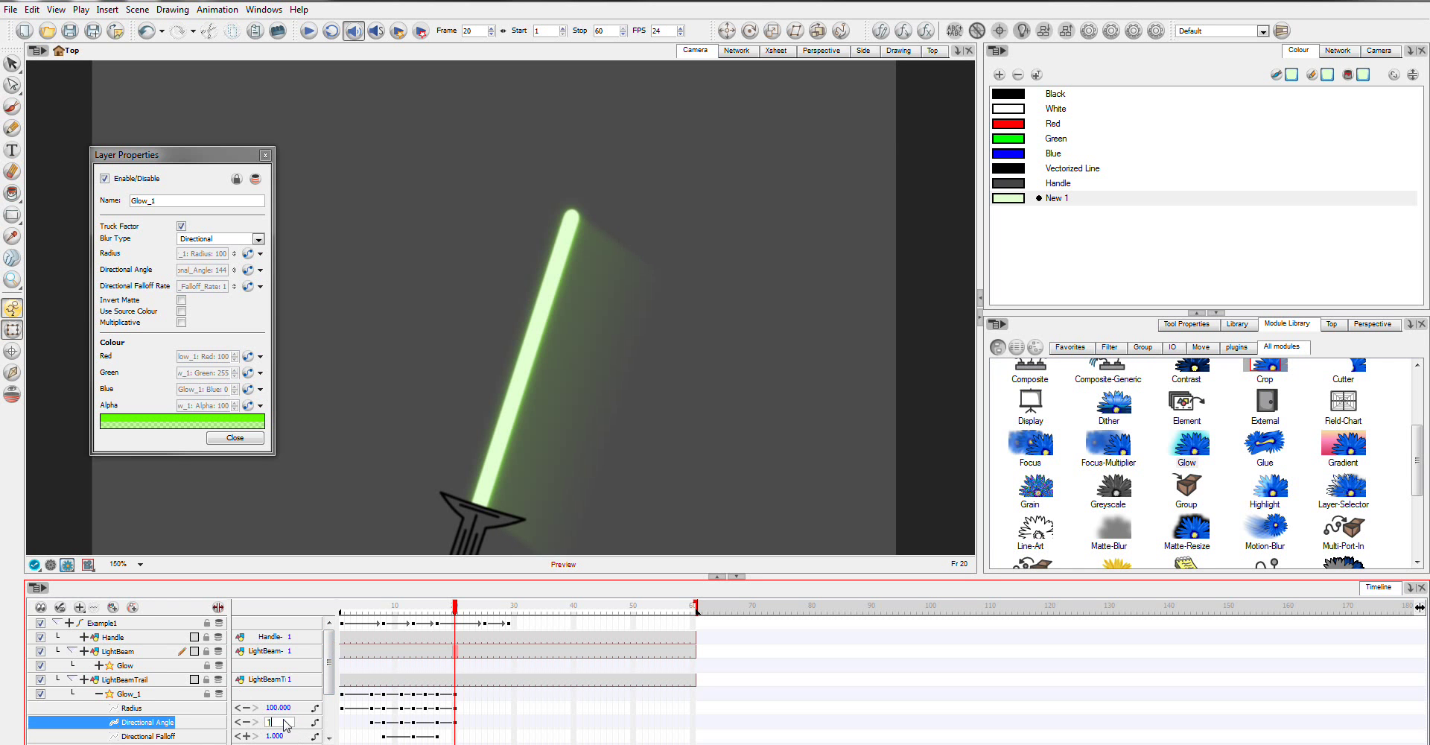
pyautogui.write('55')
pyautogui.press('Return')
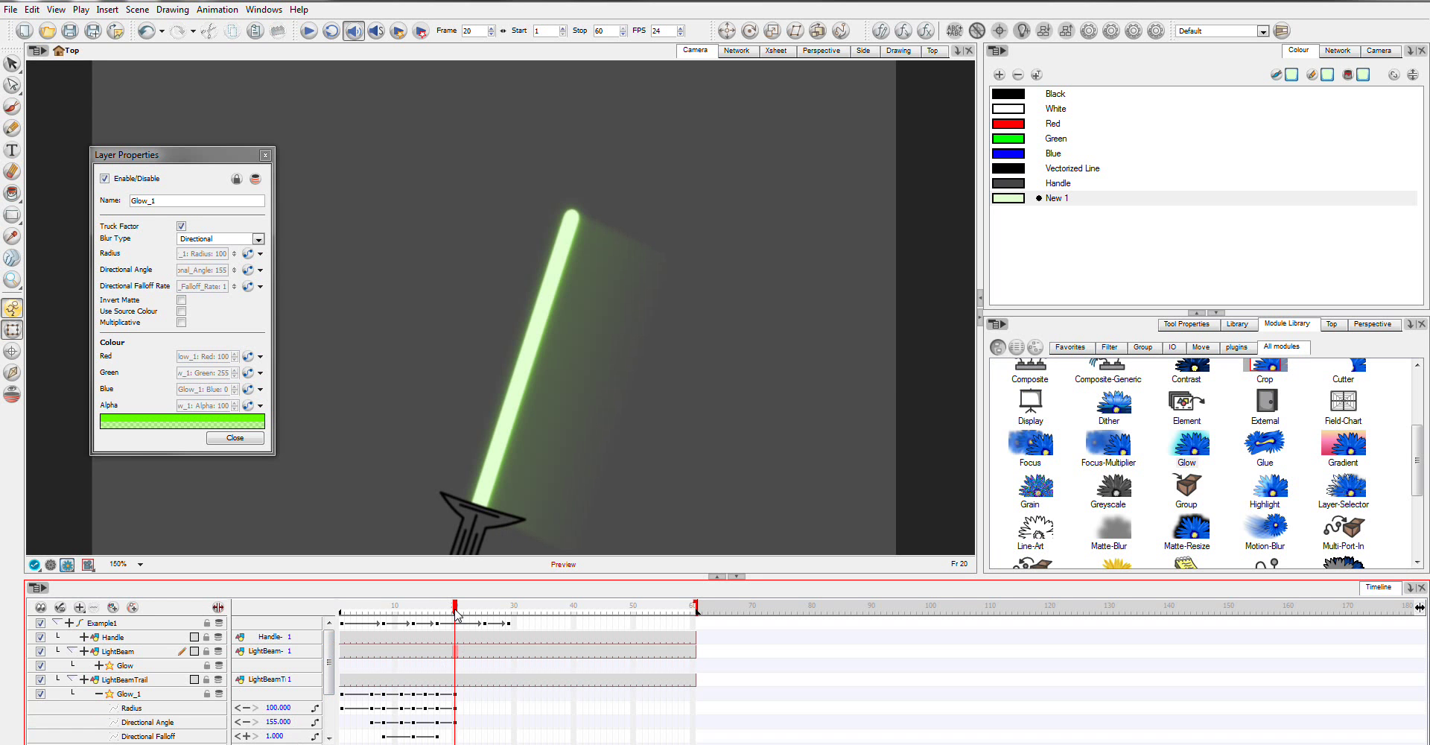
# - Add Glow_1 keyframes at frame 24 with F6 and set Directional Angle to 220
pyautogui.moveTo(456, 611); pyautogui.dragTo(481, 617)
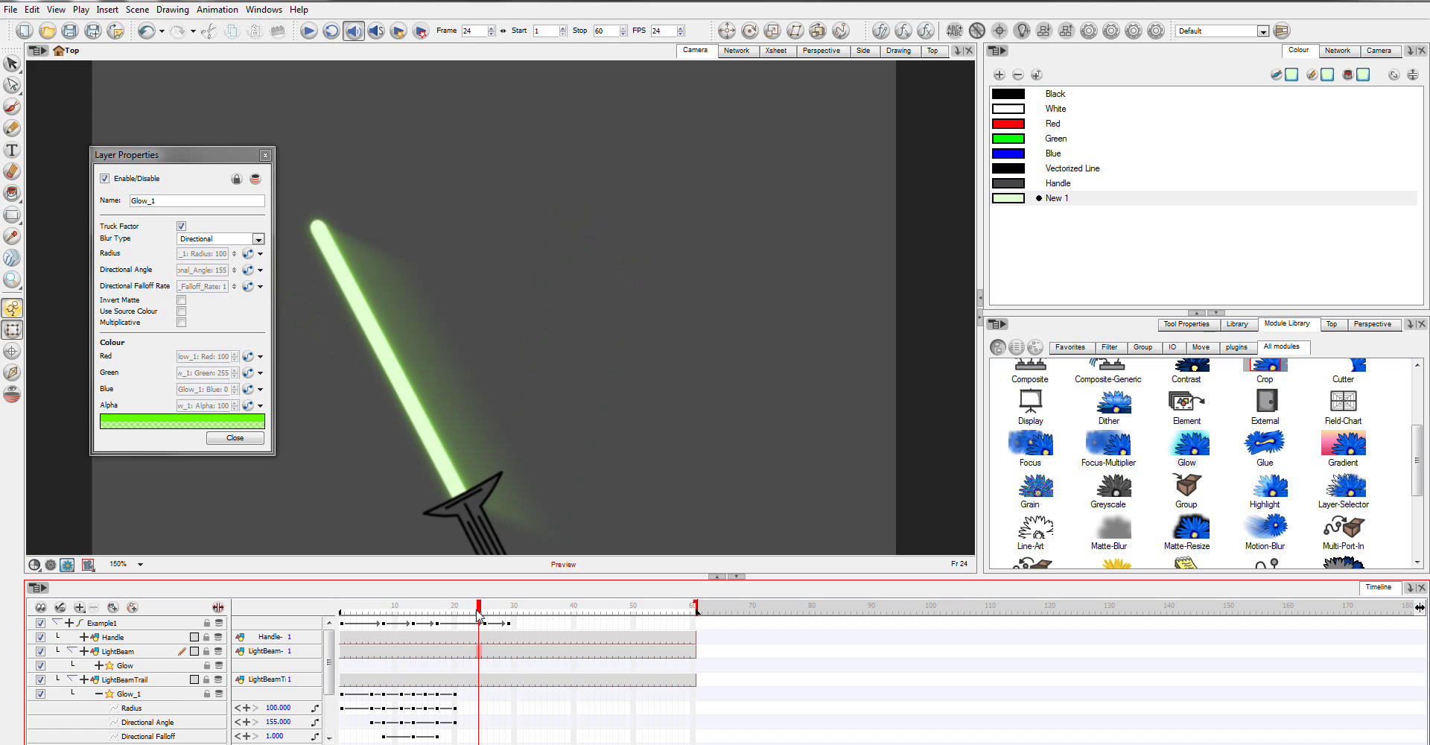
pyautogui.click(479, 709)
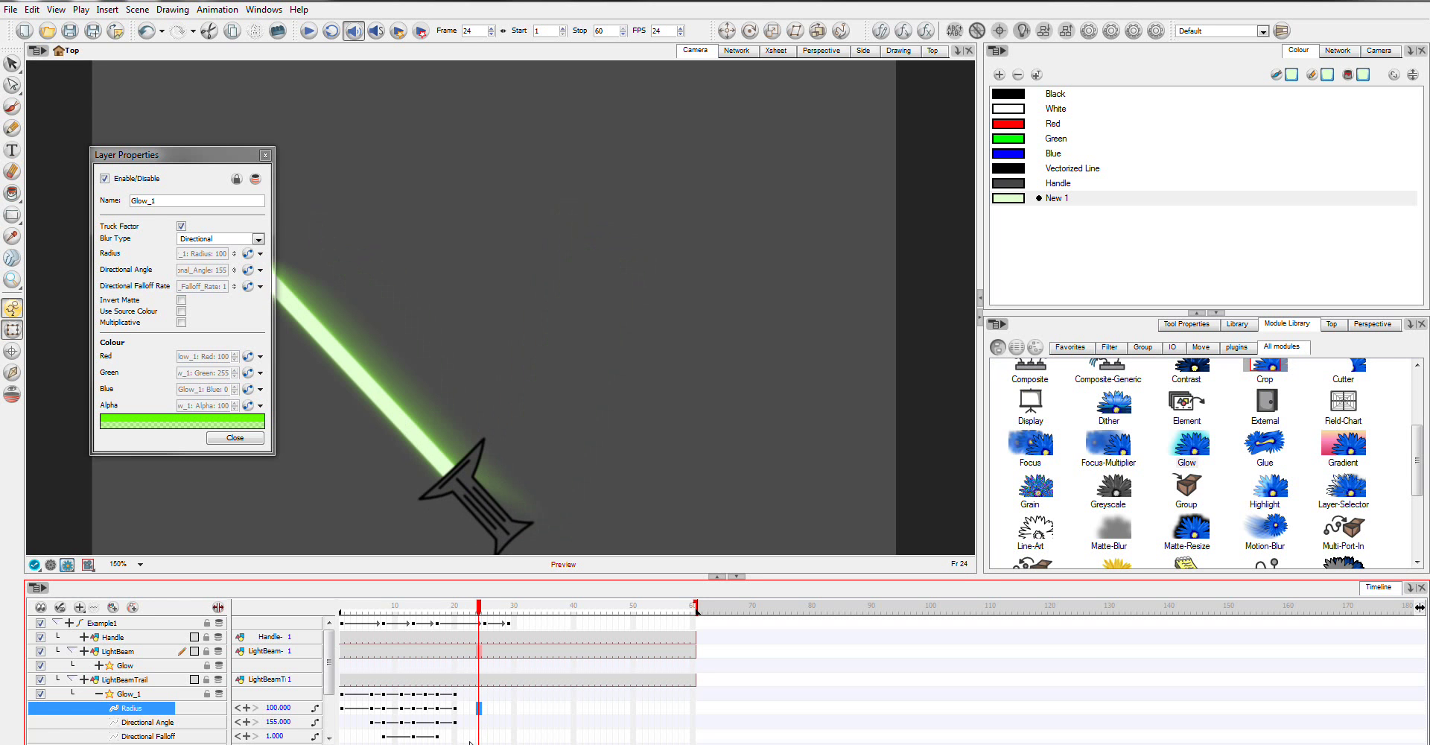
pyautogui.click(480, 694)
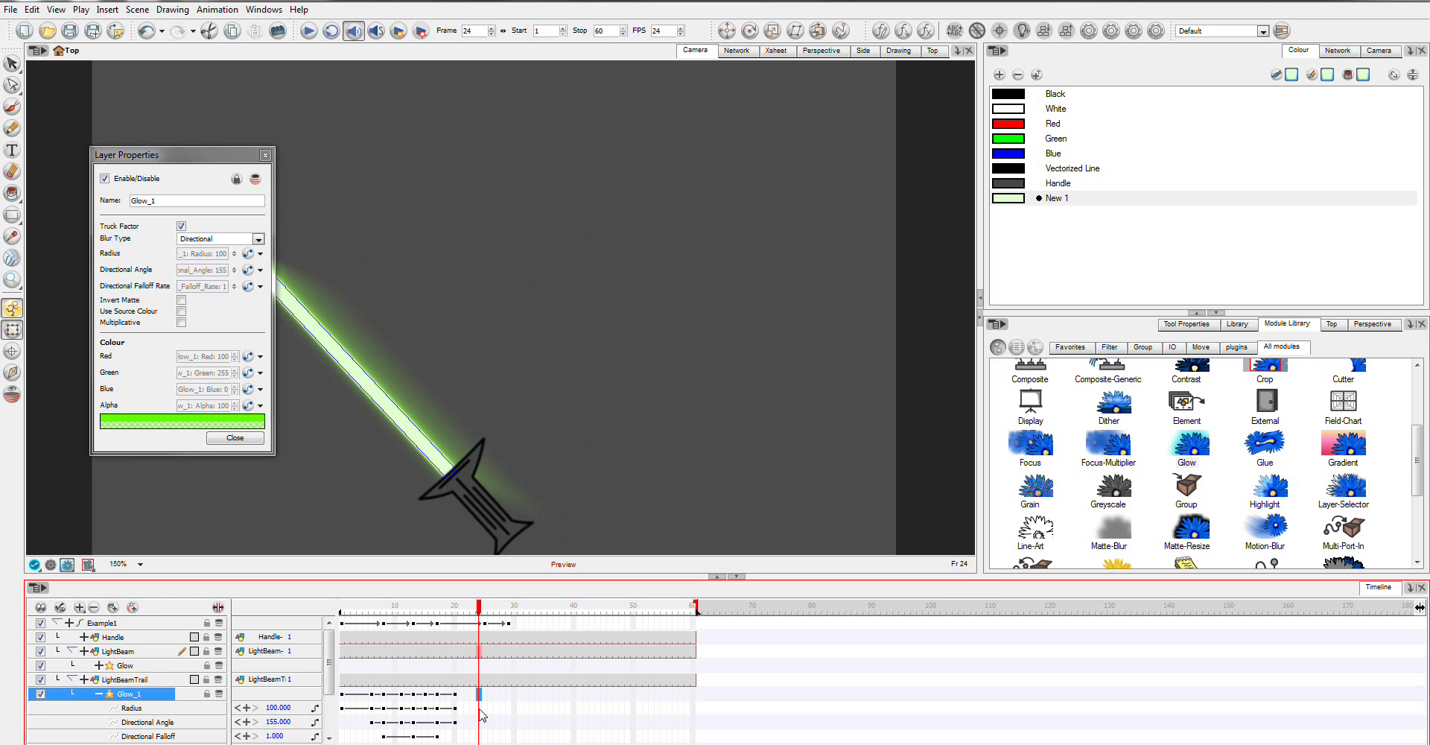
pyautogui.press('F6')
pyautogui.click(479, 722)
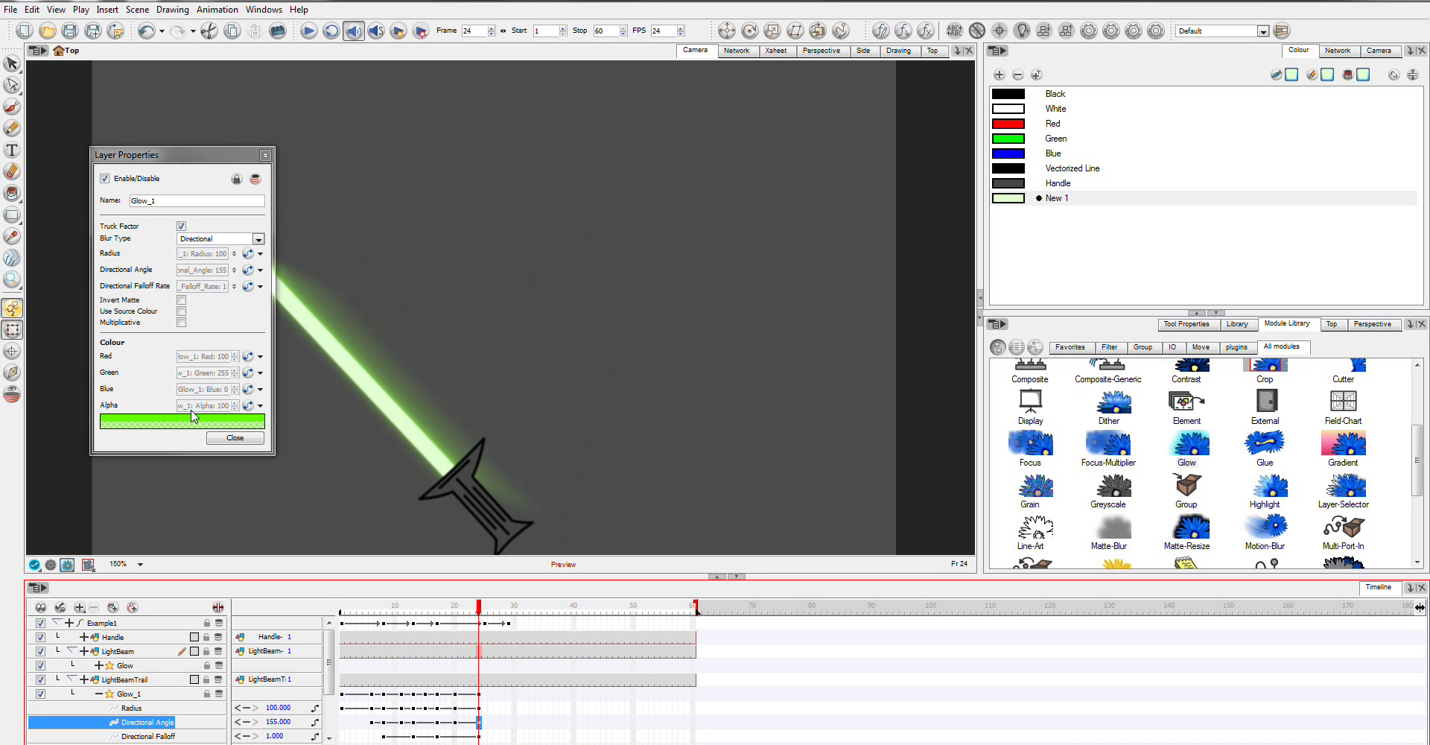
pyautogui.doubleClick(279, 721)
pyautogui.write('190')
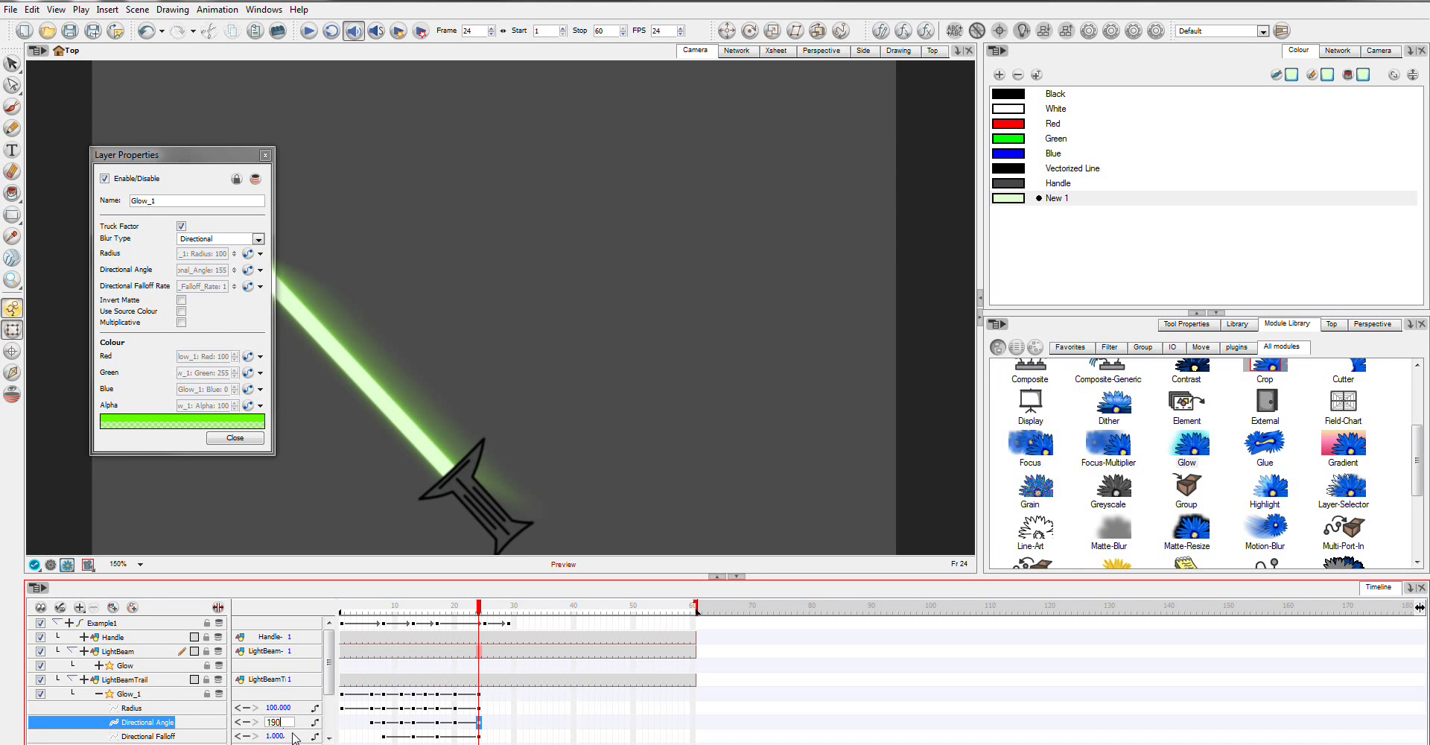
pyautogui.press('Return')
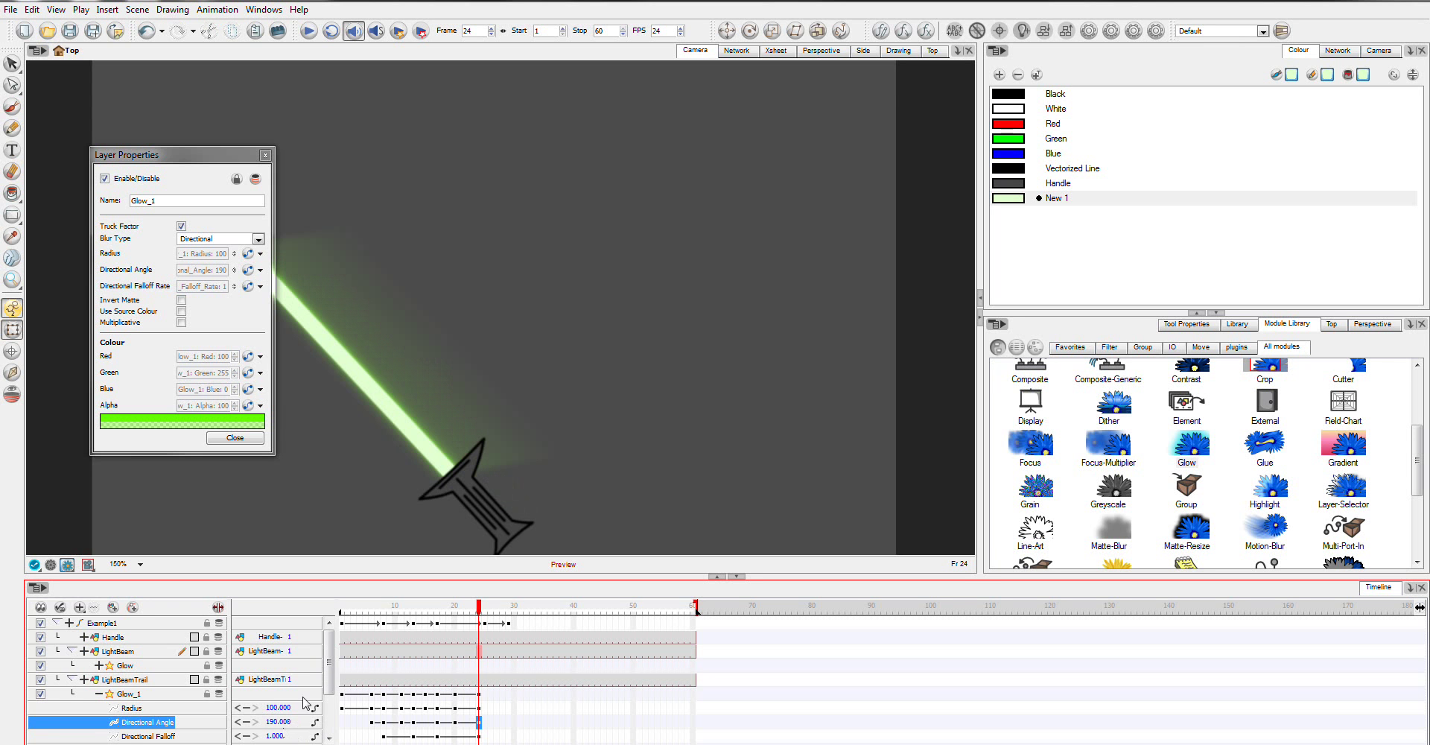
pyautogui.doubleClick(282, 721)
pyautogui.write('220')
pyautogui.press('Return')
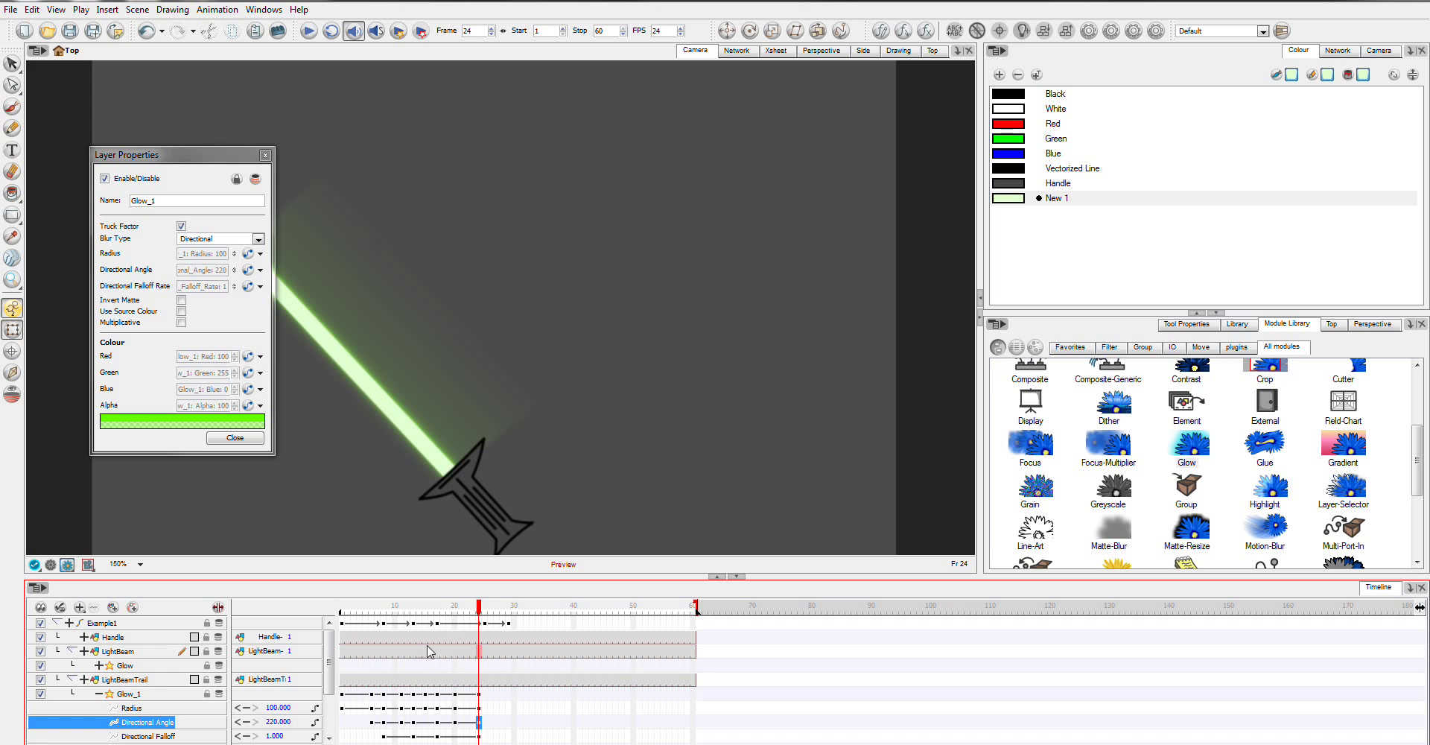
# - Key the Glow_1 Radius to 0 at frame 25
pyautogui.click(481, 610)
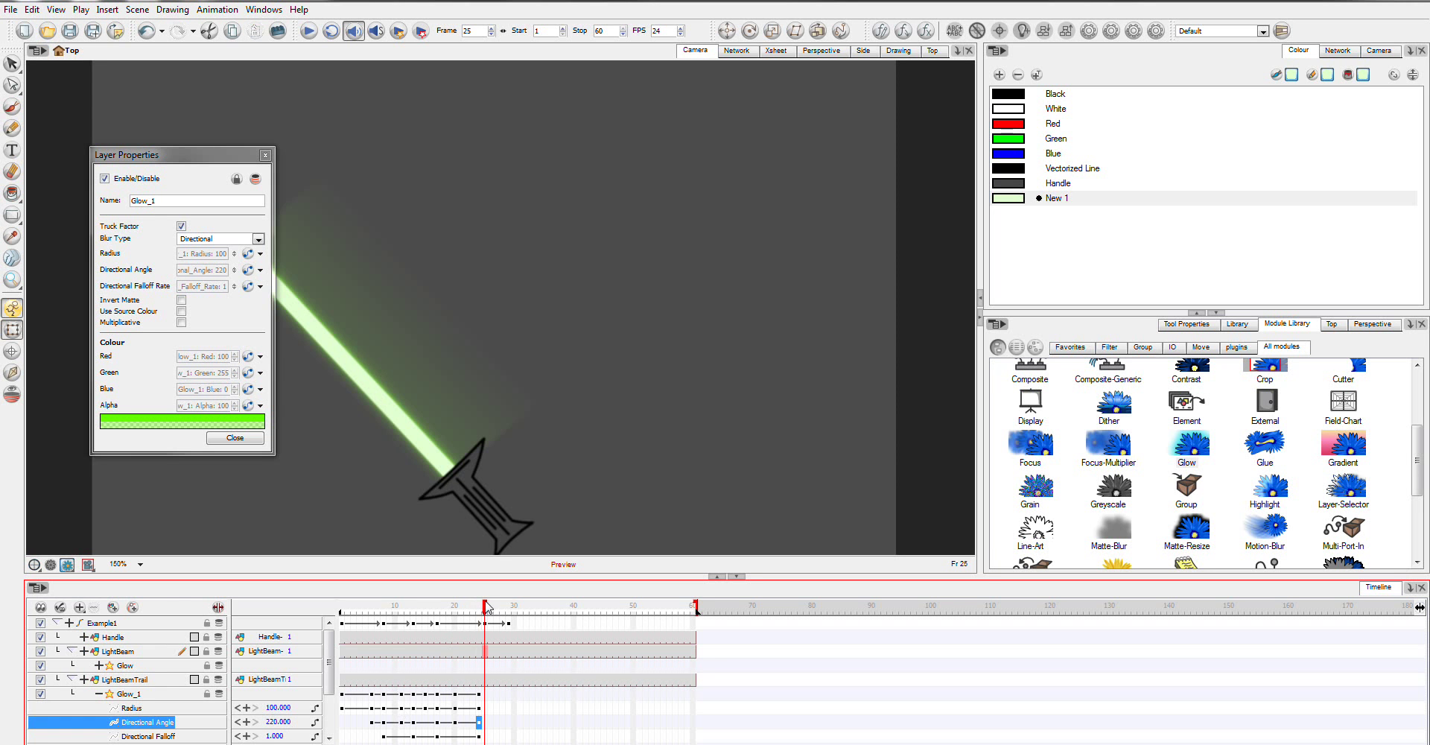
pyautogui.moveTo(481, 700); pyautogui.dragTo(477, 739)
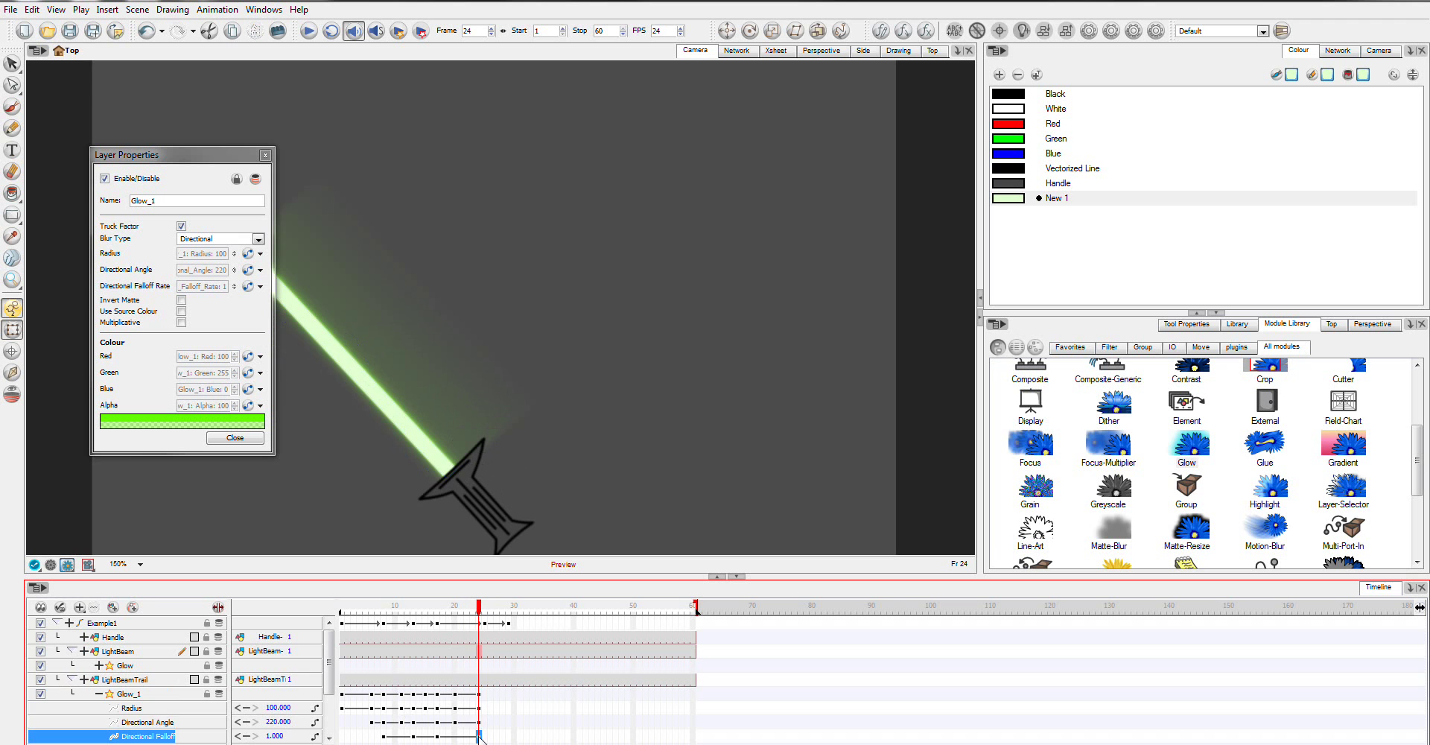
pyautogui.click(480, 697)
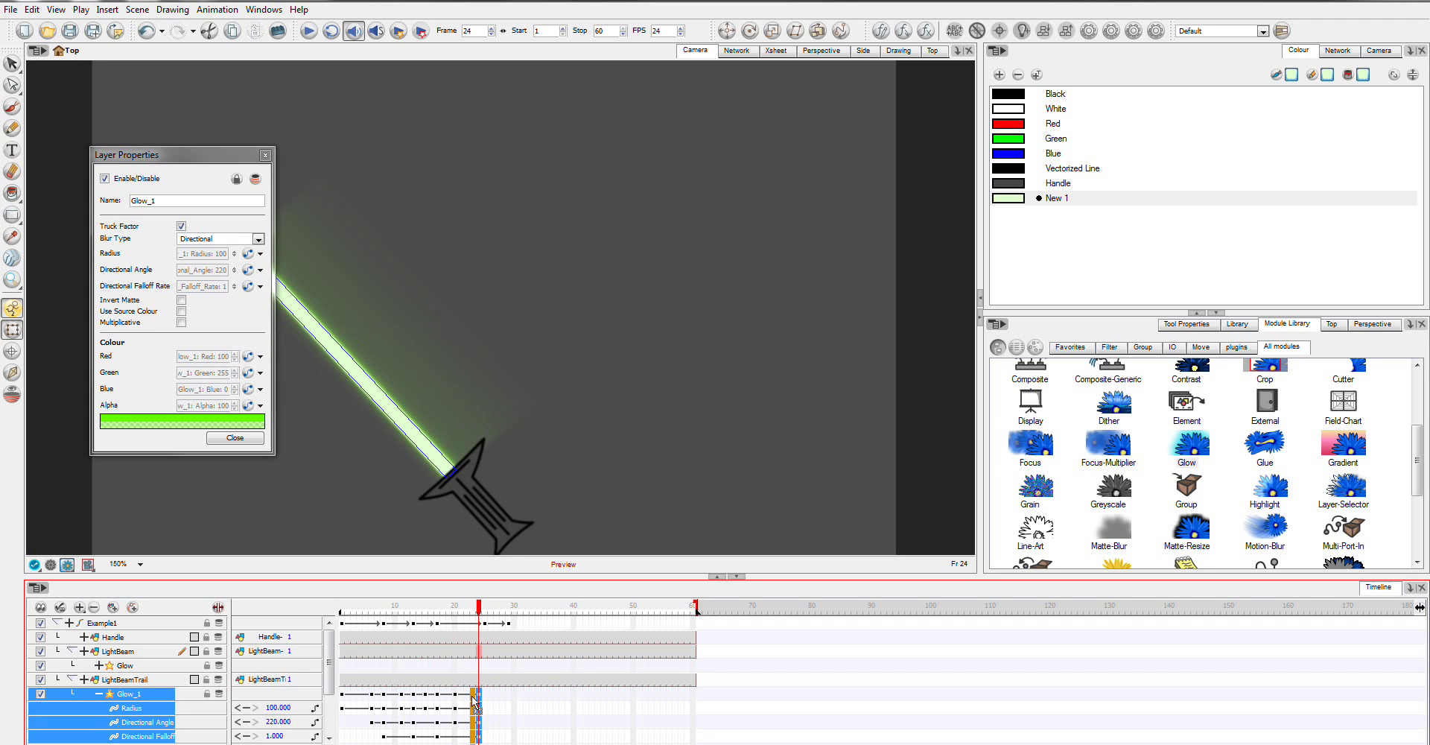
pyautogui.click(485, 696)
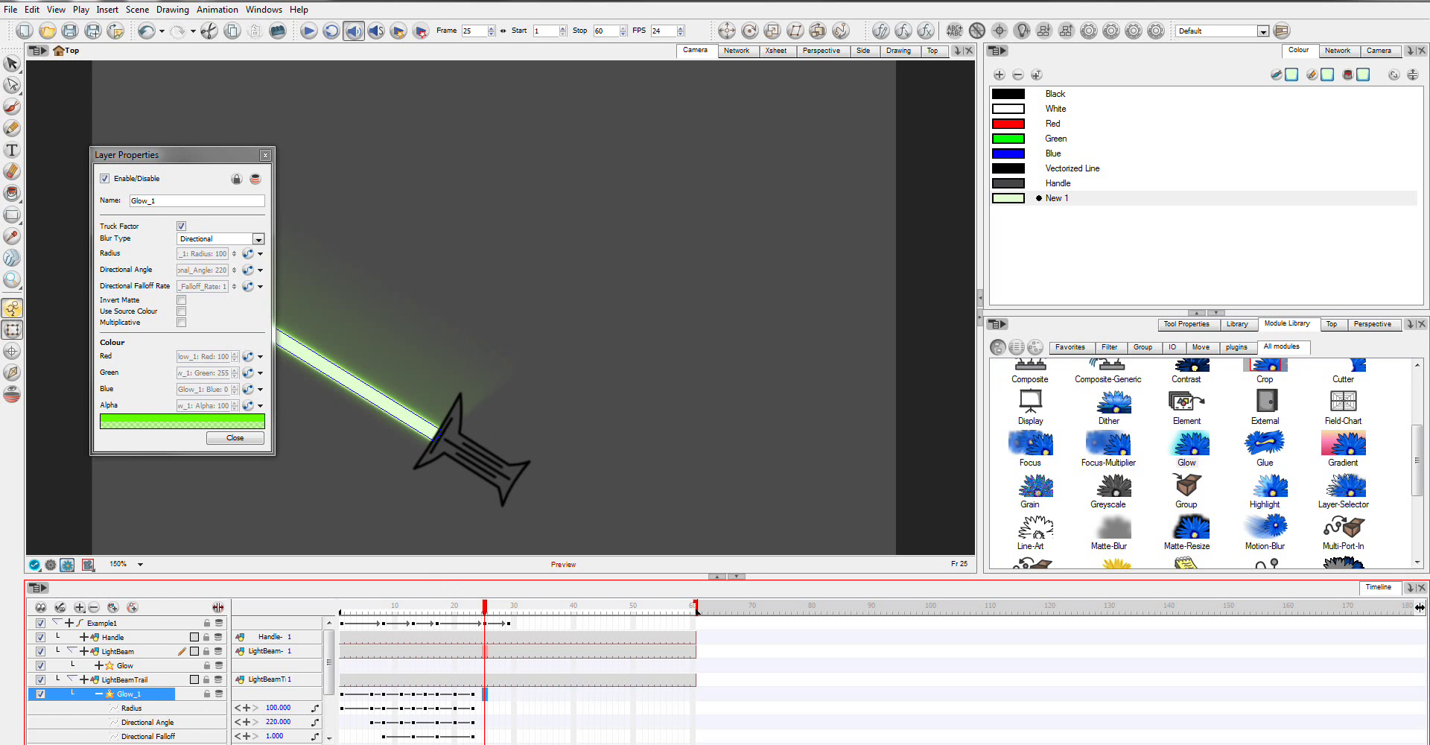
pyautogui.doubleClick(277, 707)
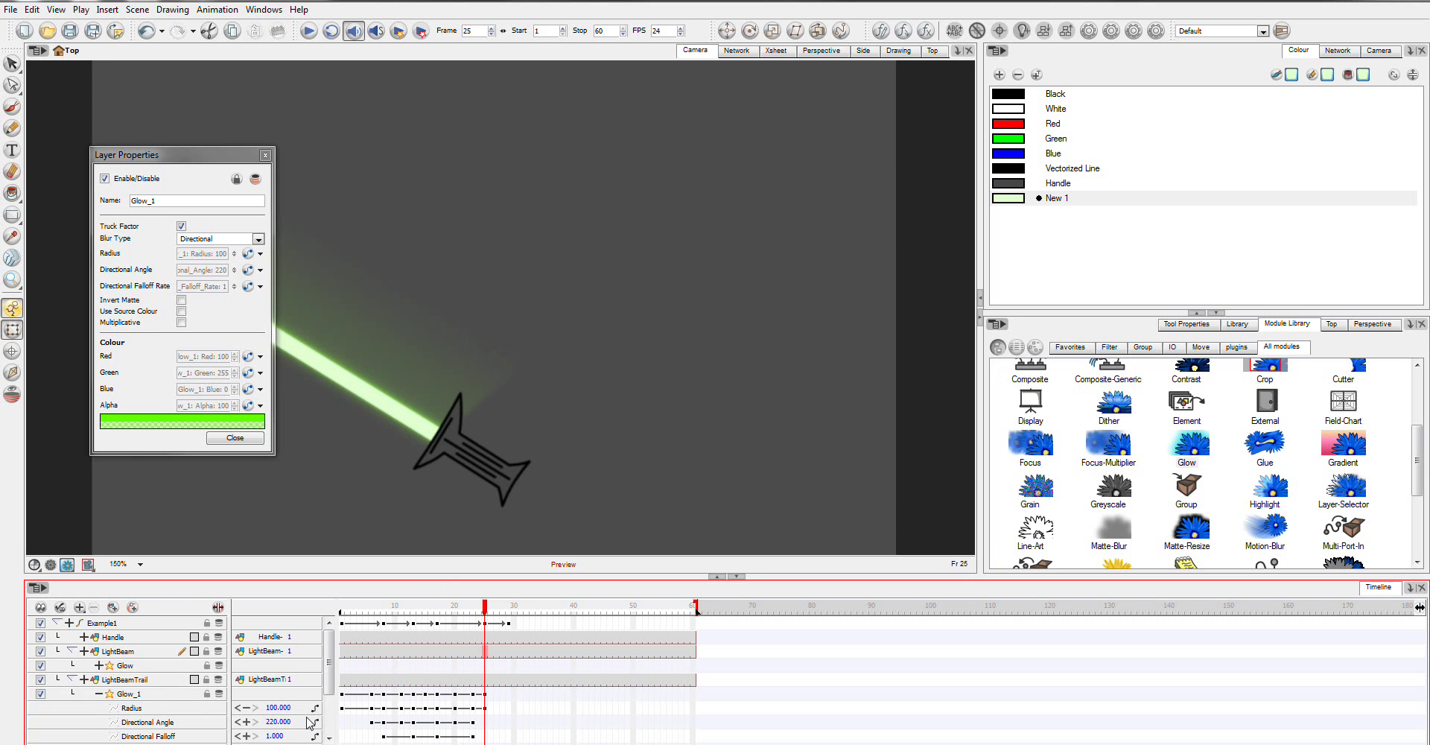
pyautogui.write('99.9')
pyautogui.press('Return')
pyautogui.doubleClick(297, 706)
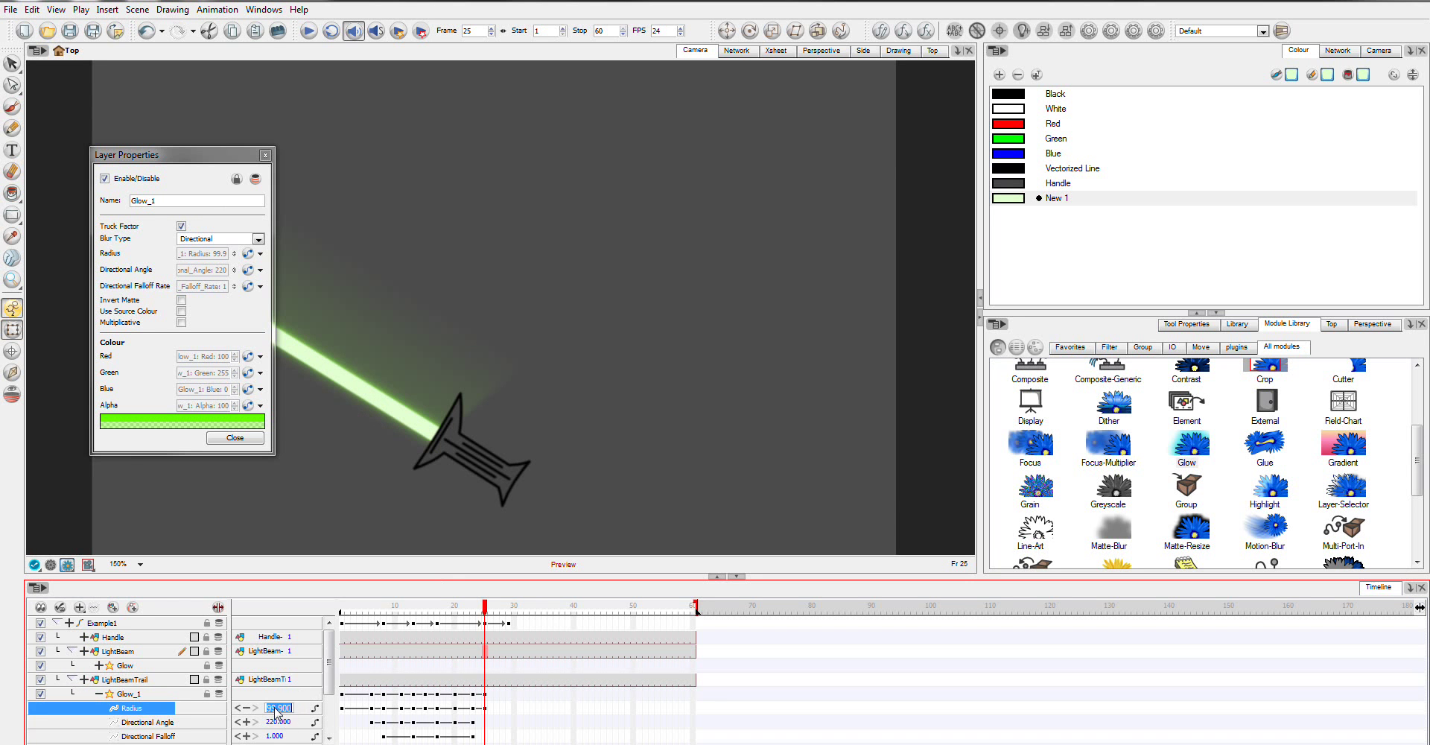
pyautogui.write('0')
pyautogui.press('Return')
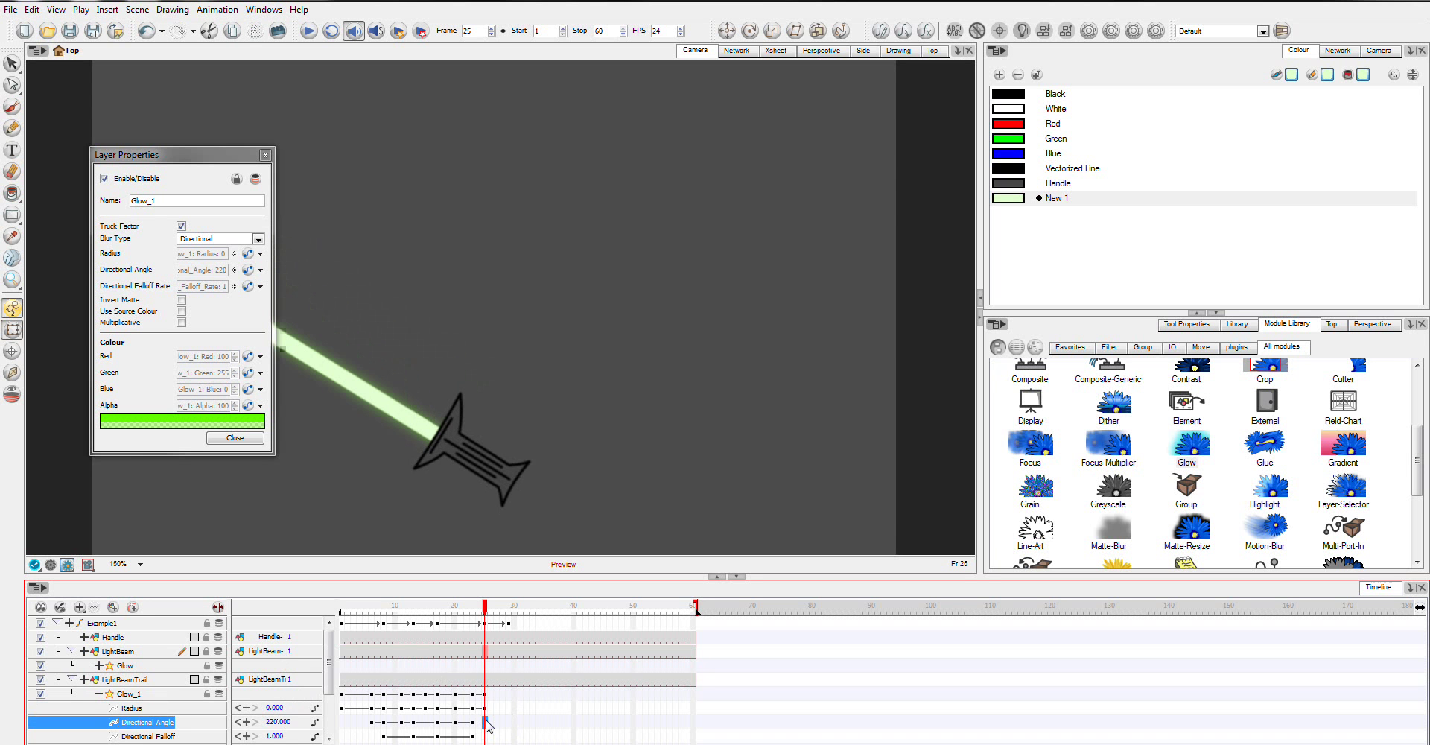
# - Set the Directional Angle at frame 25 to 0
pyautogui.click(485, 721)
pyautogui.write('0')
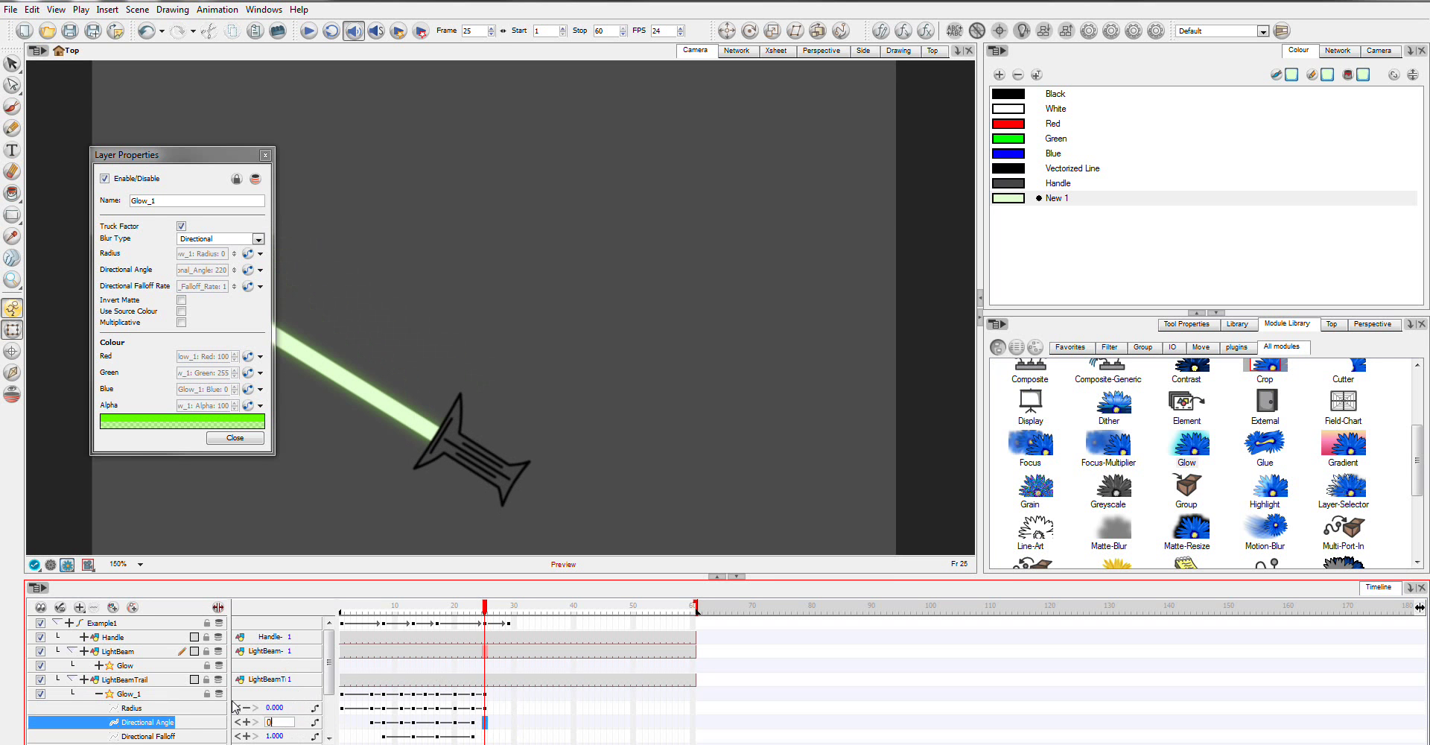
pyautogui.press('Return')
pyautogui.click(504, 694)
# - Key Glow_1 at frame 27 with Radius 100 and Directional Angle 35
pyautogui.click(497, 694)
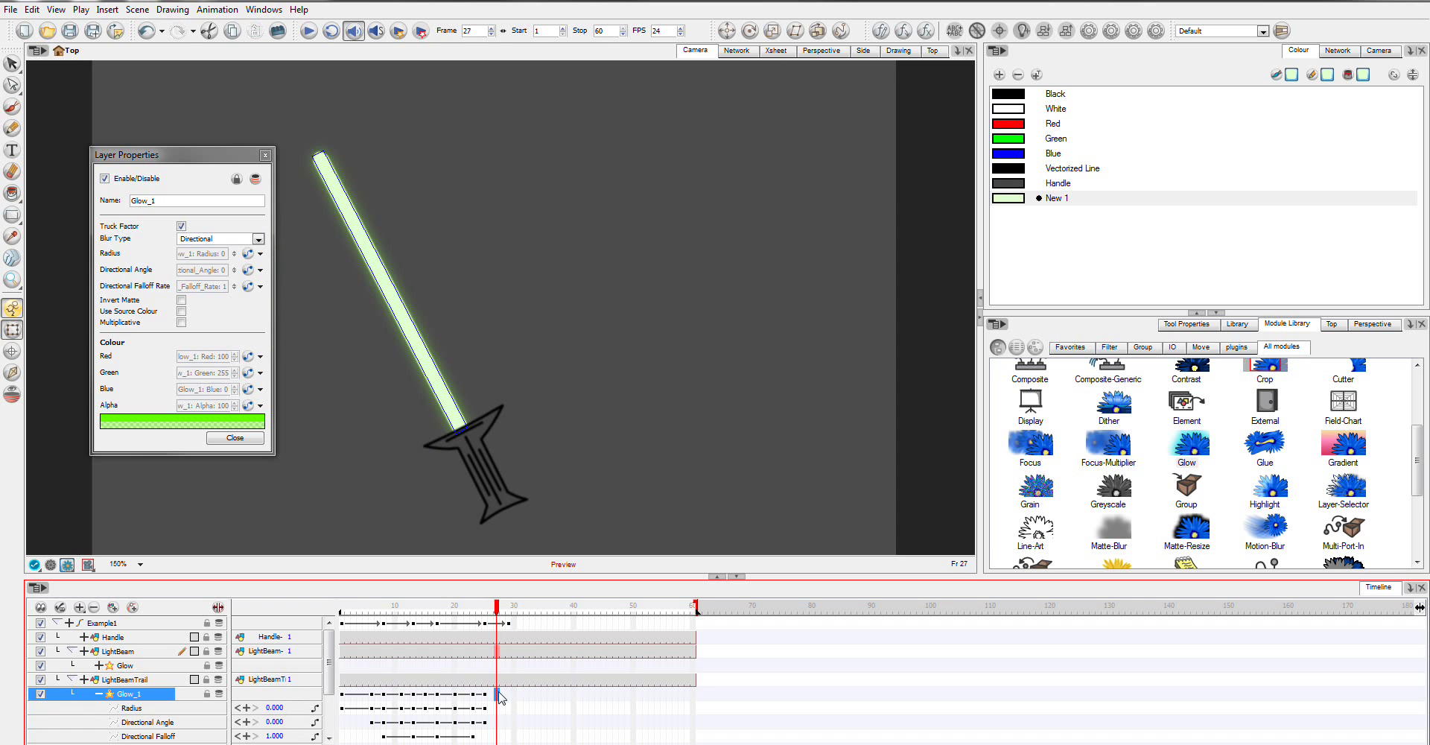
pyautogui.click(497, 708)
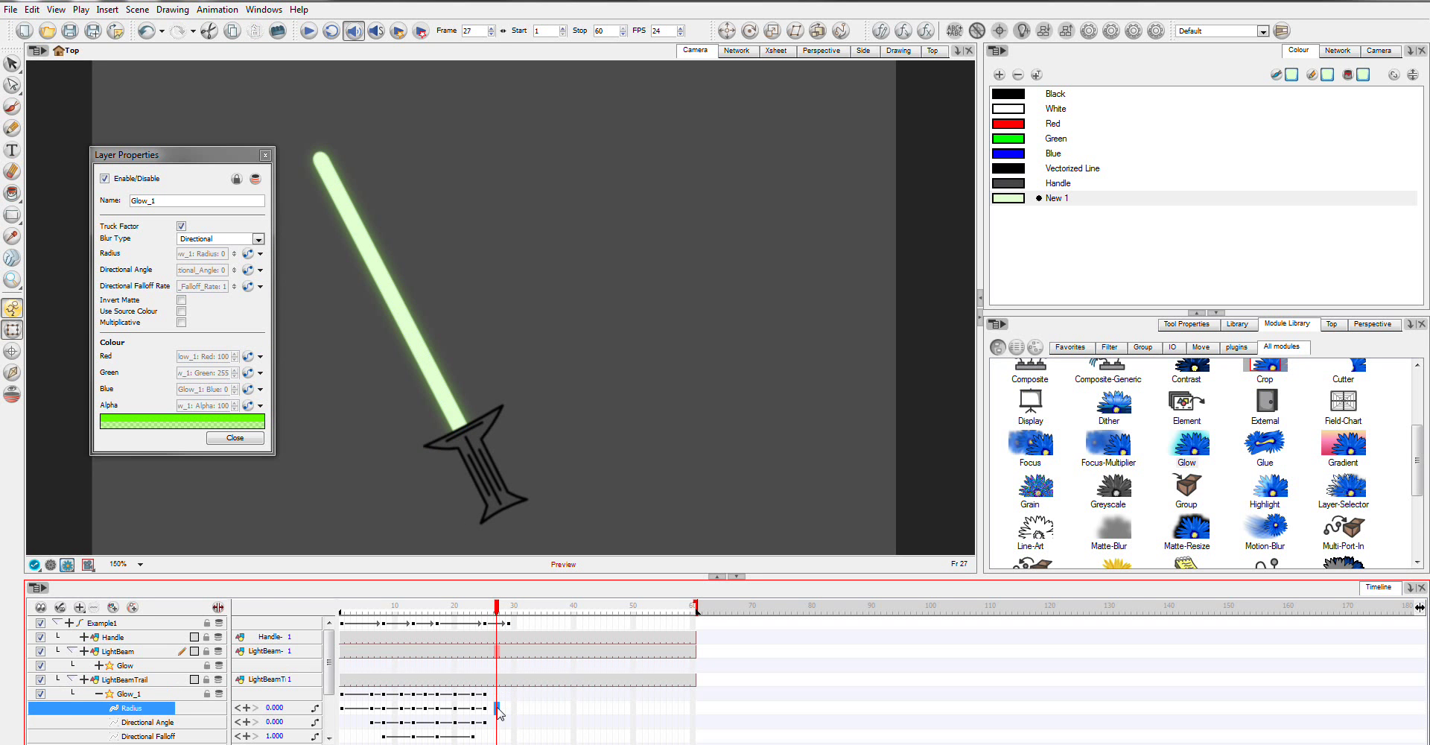
pyautogui.doubleClick(286, 710)
pyautogui.write('100')
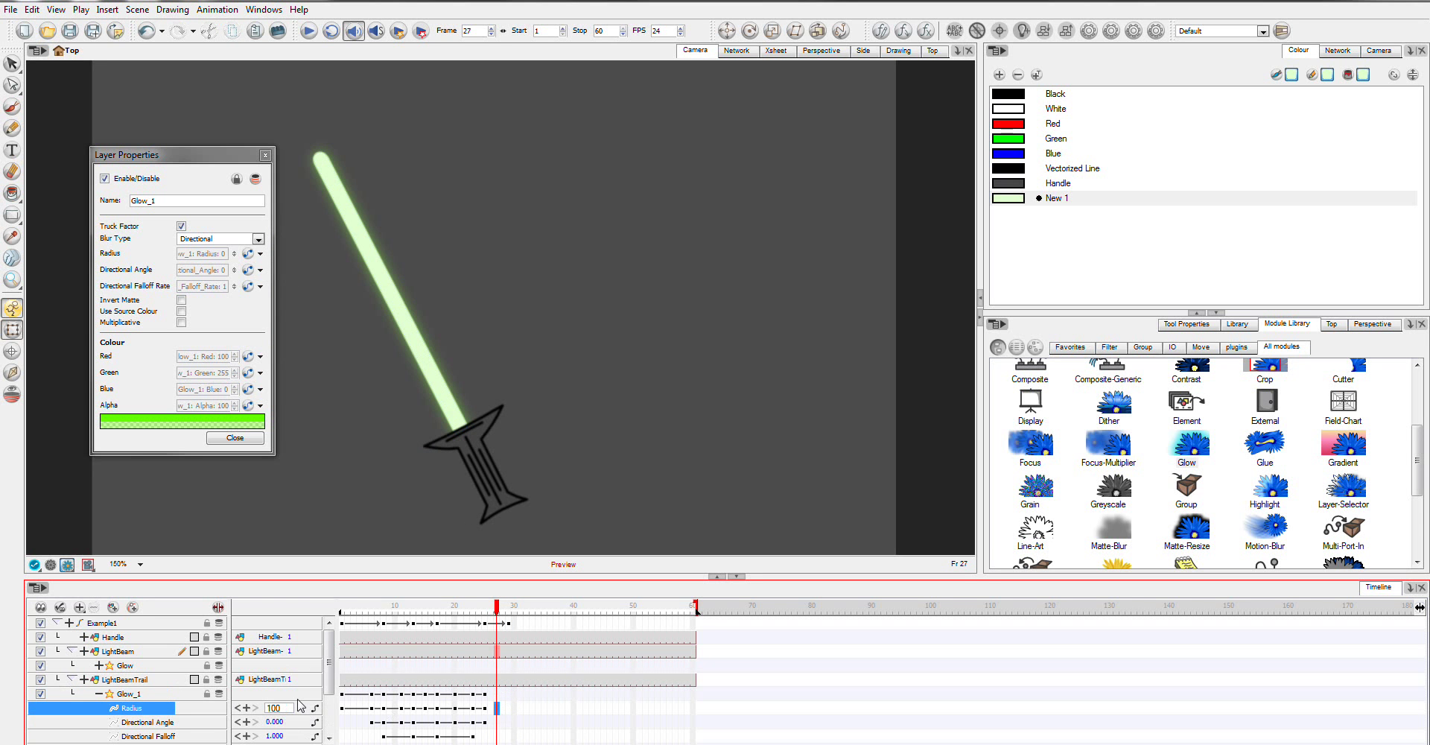
pyautogui.press('Return')
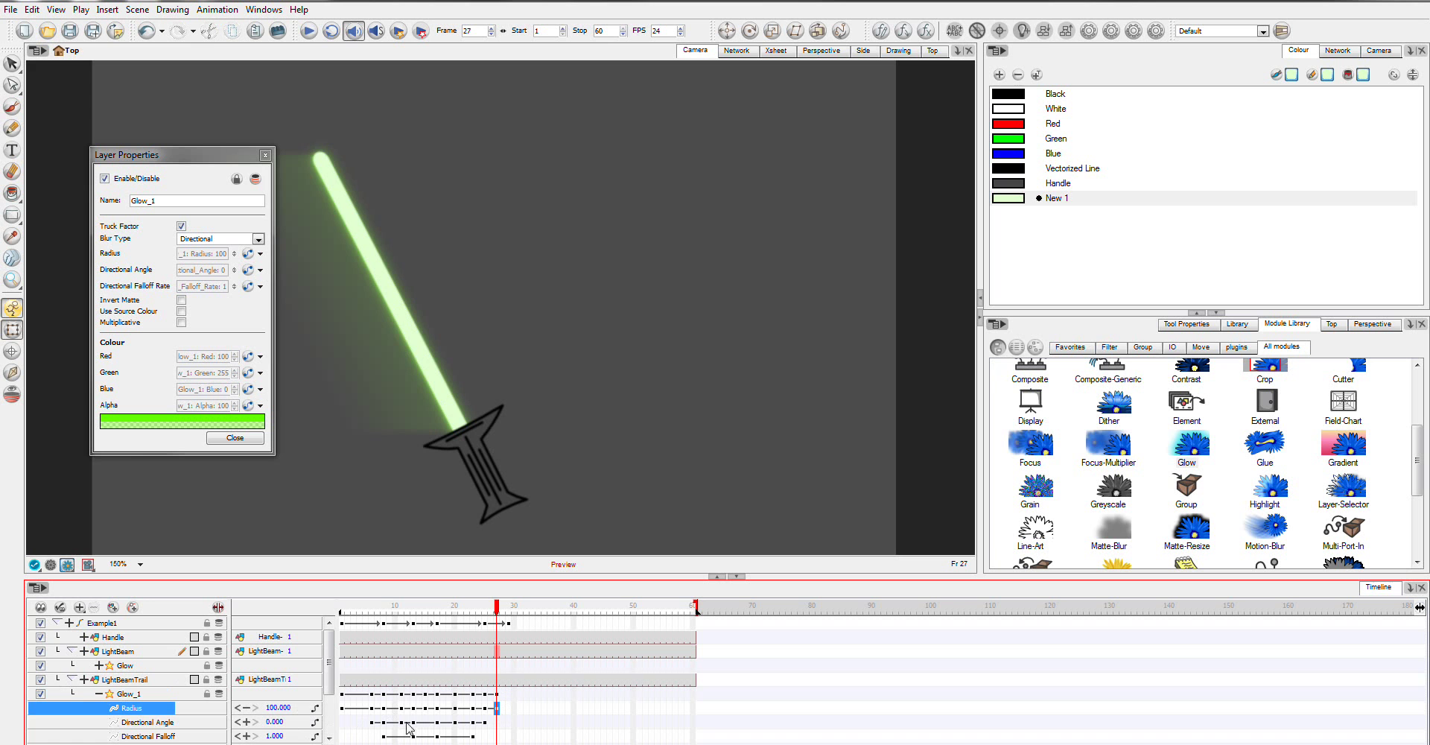
pyautogui.click(499, 725)
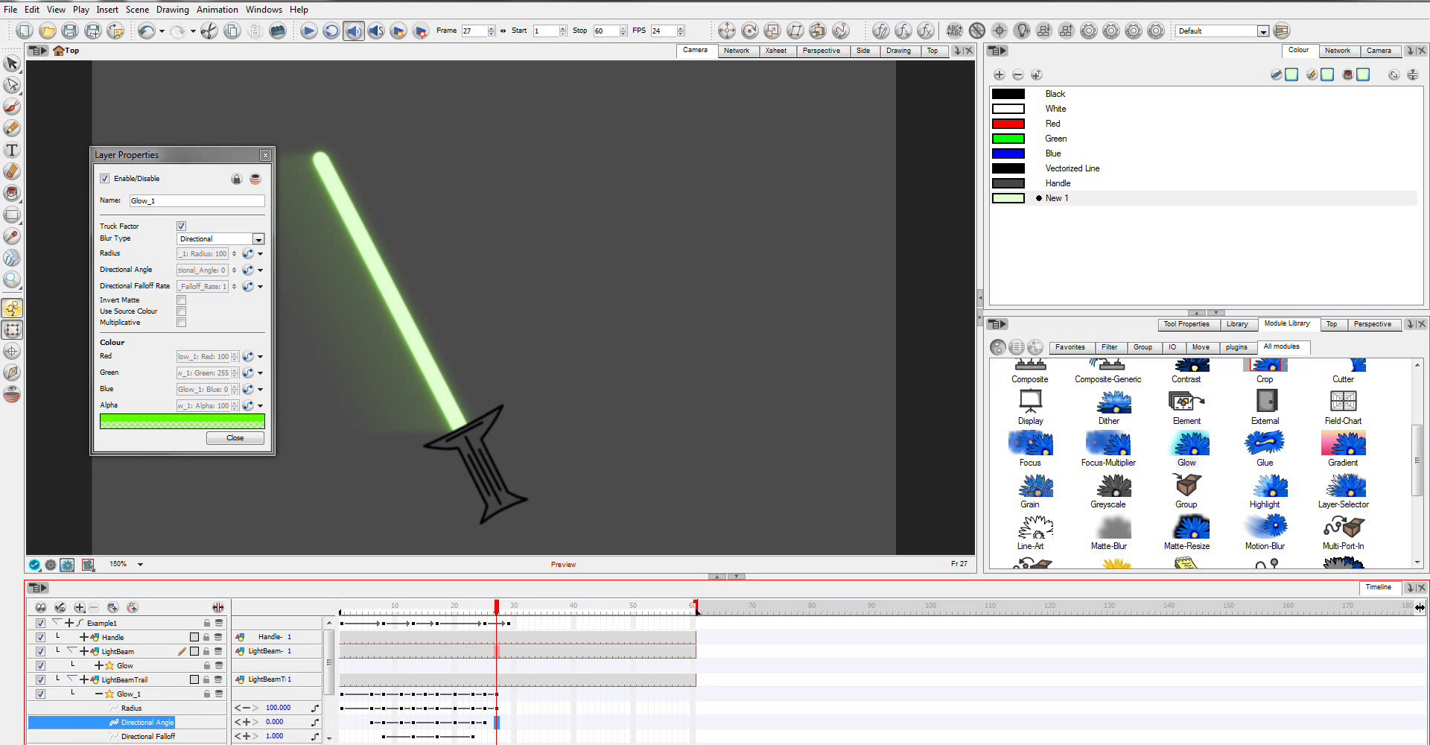
pyautogui.doubleClick(273, 723)
pyautogui.write('1')
pyautogui.press('Return')
pyautogui.write('35')
pyautogui.press('Return')
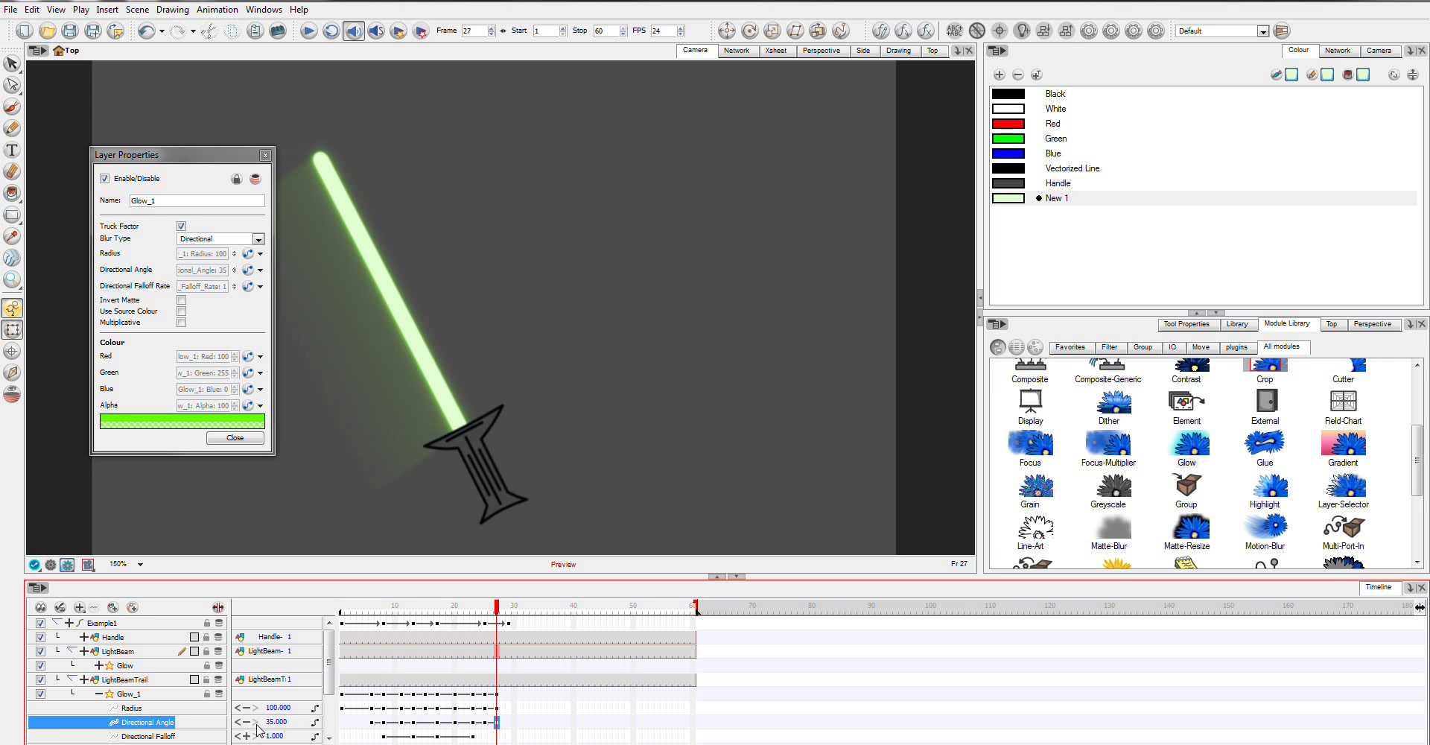
# - Change the Directional Angle at frame 25 to 65
pyautogui.click(483, 723)
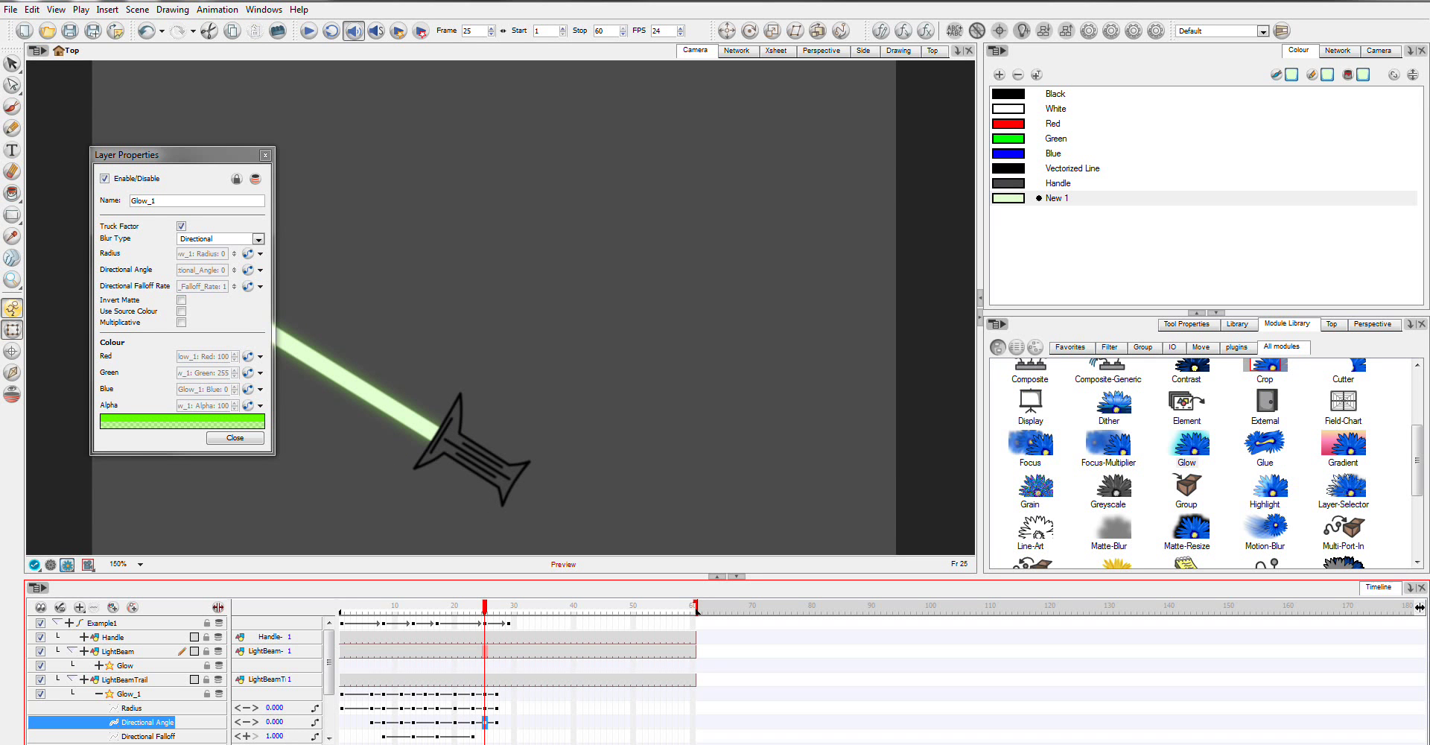
pyautogui.doubleClick(279, 721)
pyautogui.write('65')
pyautogui.press('Return')
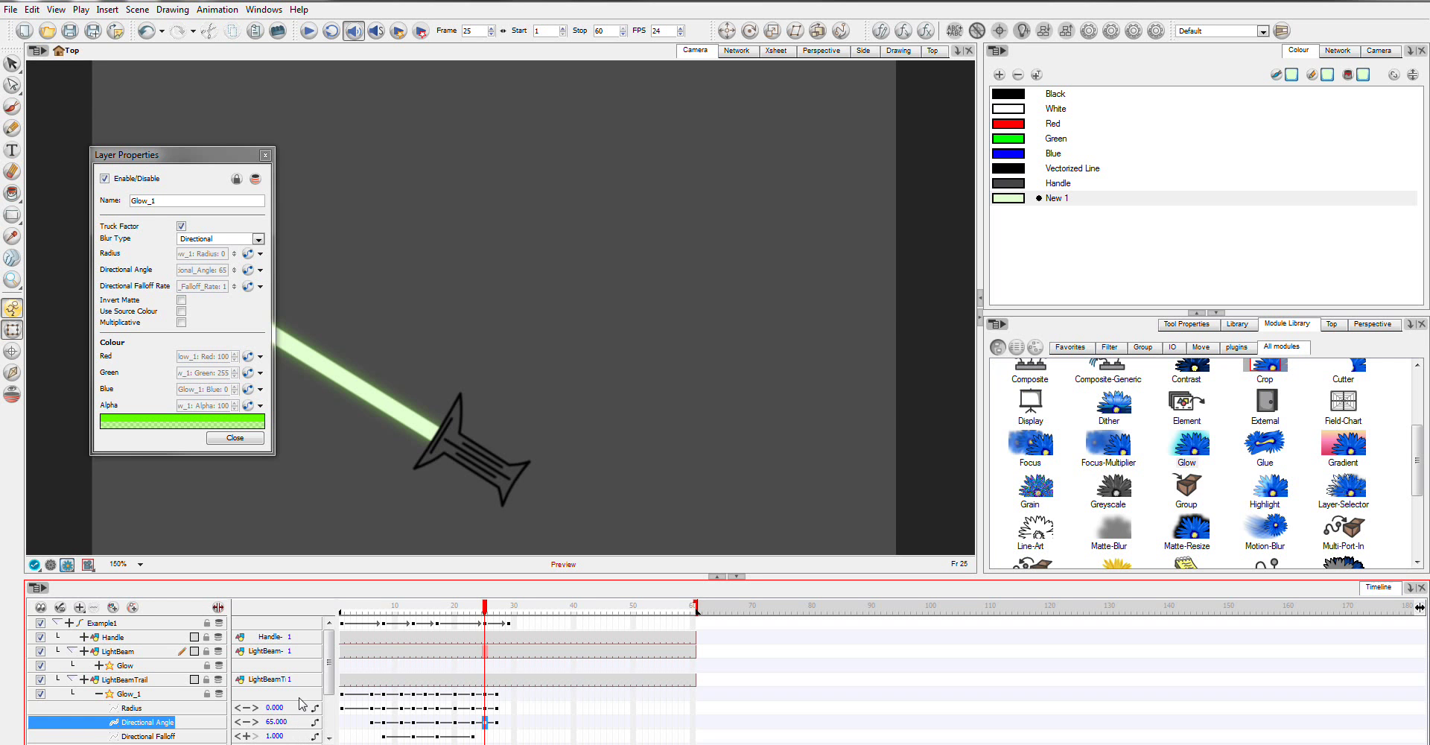
pyautogui.moveTo(489, 604); pyautogui.dragTo(510, 604)
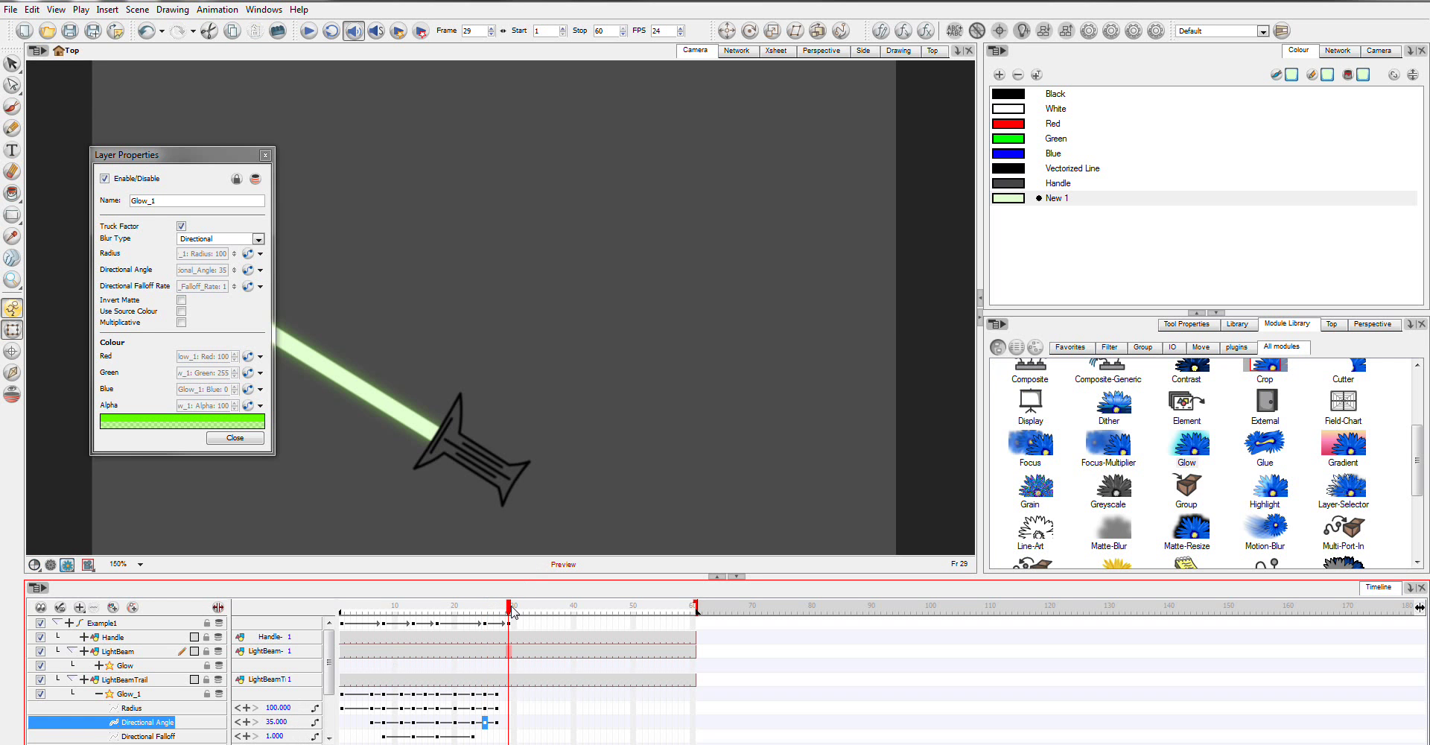
# - Add a Glow_1 keyframe at frame 29 with F6, then key Radius 0 at frame 33
pyautogui.click(510, 694)
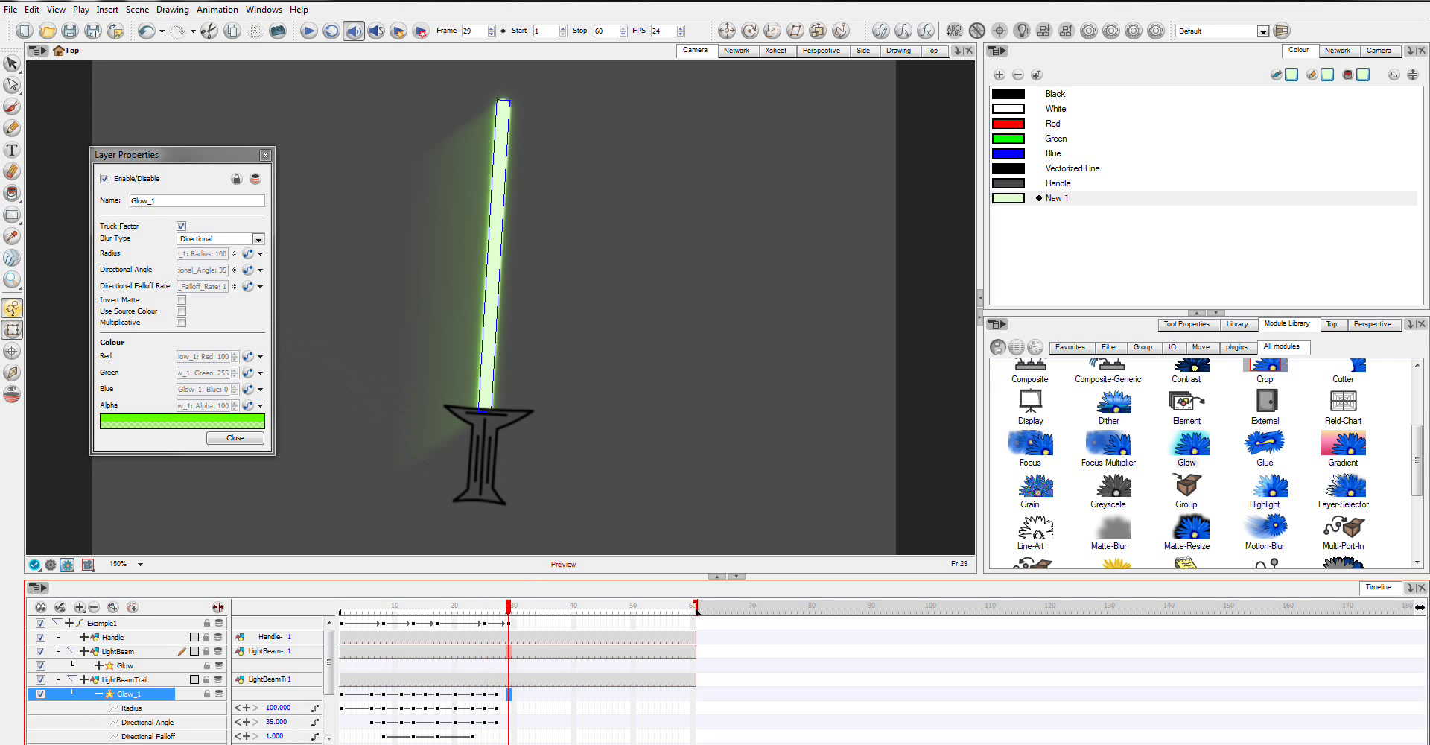
pyautogui.press('F6')
pyautogui.click(544, 696)
pyautogui.click(533, 698)
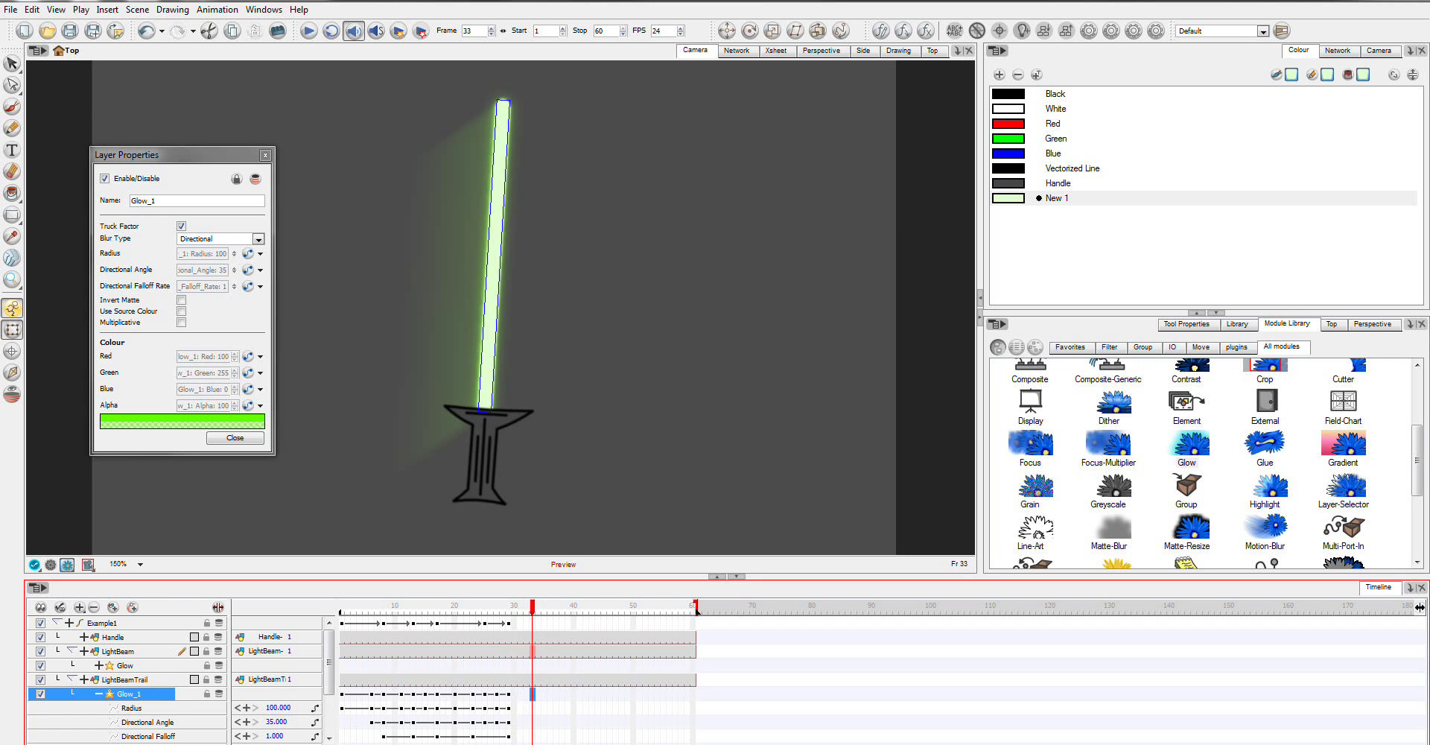
pyautogui.moveTo(280, 708); pyautogui.dragTo(281, 713)
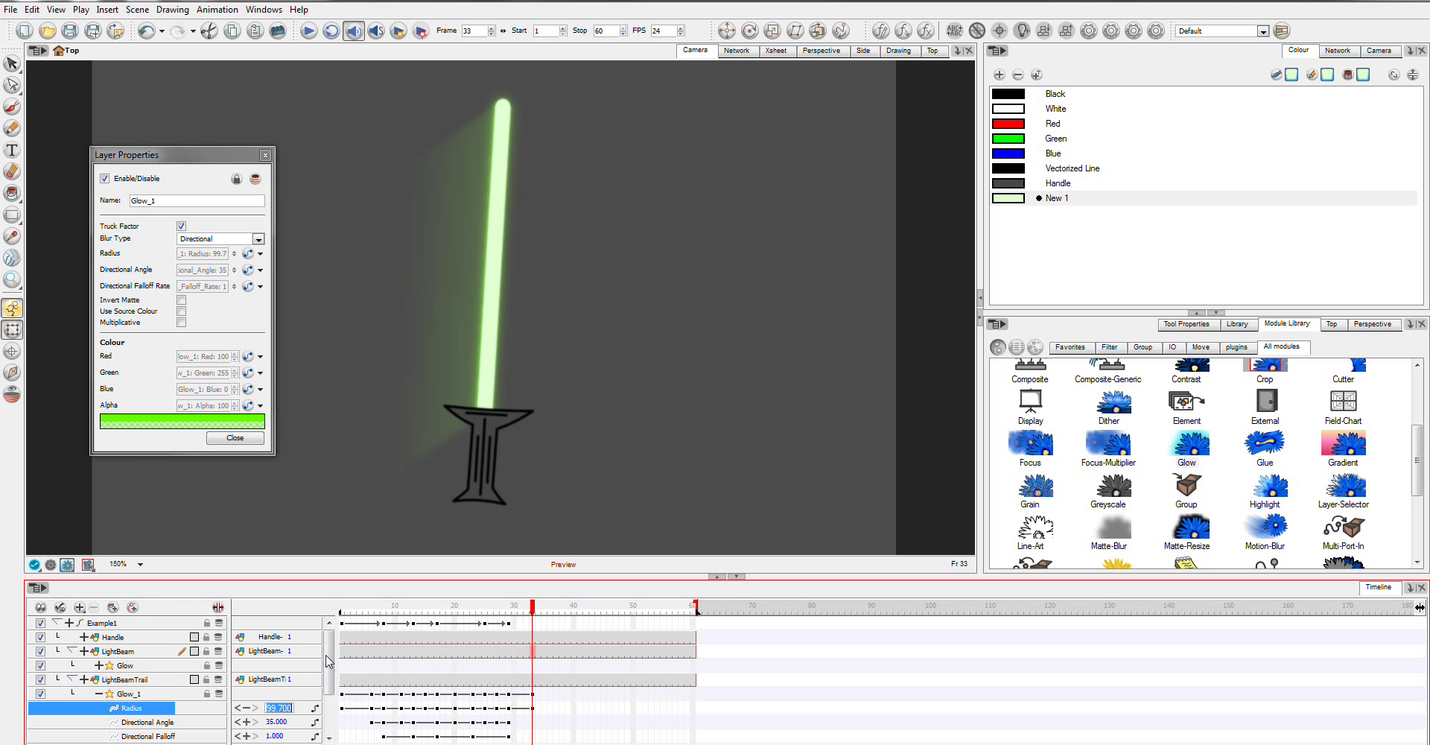
pyautogui.write('0')
pyautogui.press('Return')
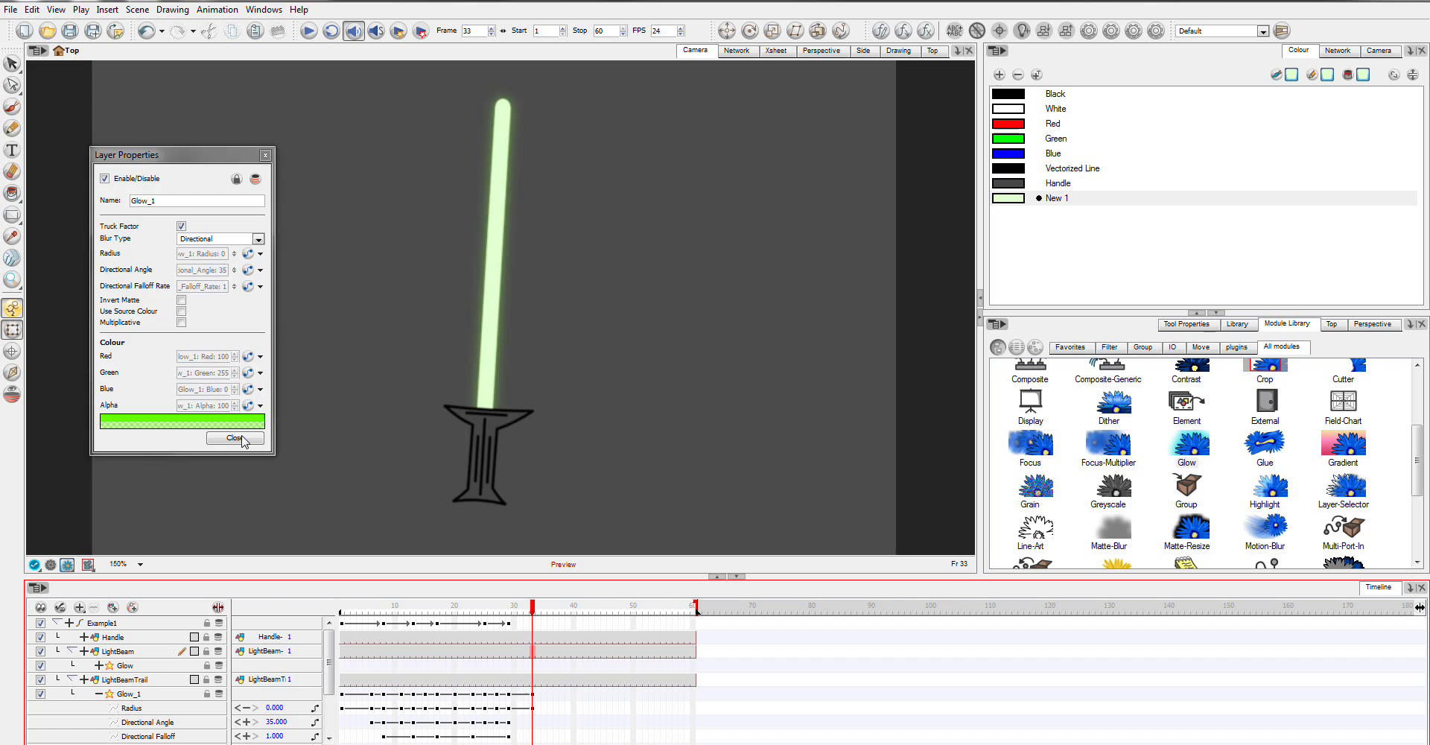
# - Close Glow_1's Layer Properties, scrub the timeline to review the trail, and show the Network view
pyautogui.click(234, 438)
pyautogui.moveTo(529, 606)
pyautogui.mouseDown()
pyautogui.moveTo(359, 607)
pyautogui.moveTo(504, 614)
pyautogui.mouseUp()
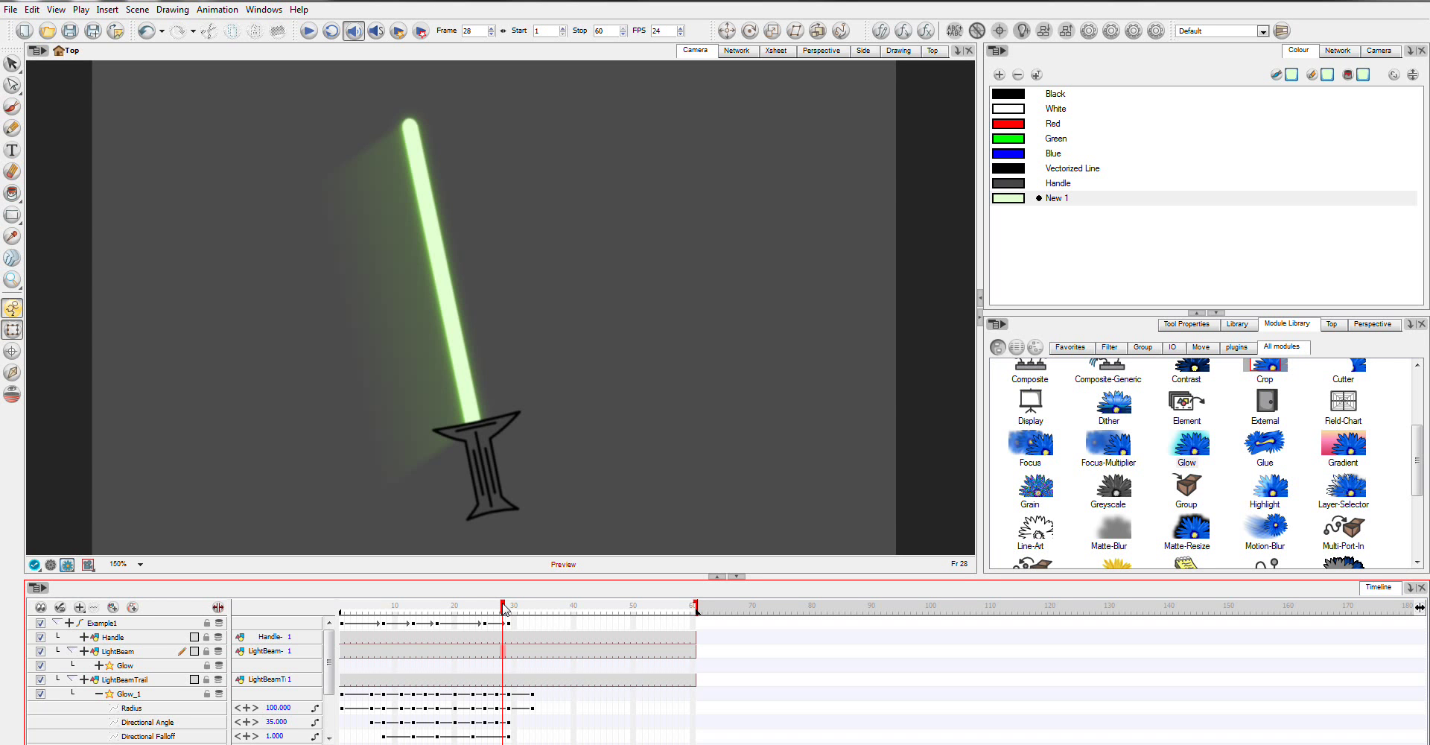
pyautogui.moveTo(504, 610); pyautogui.dragTo(457, 615)
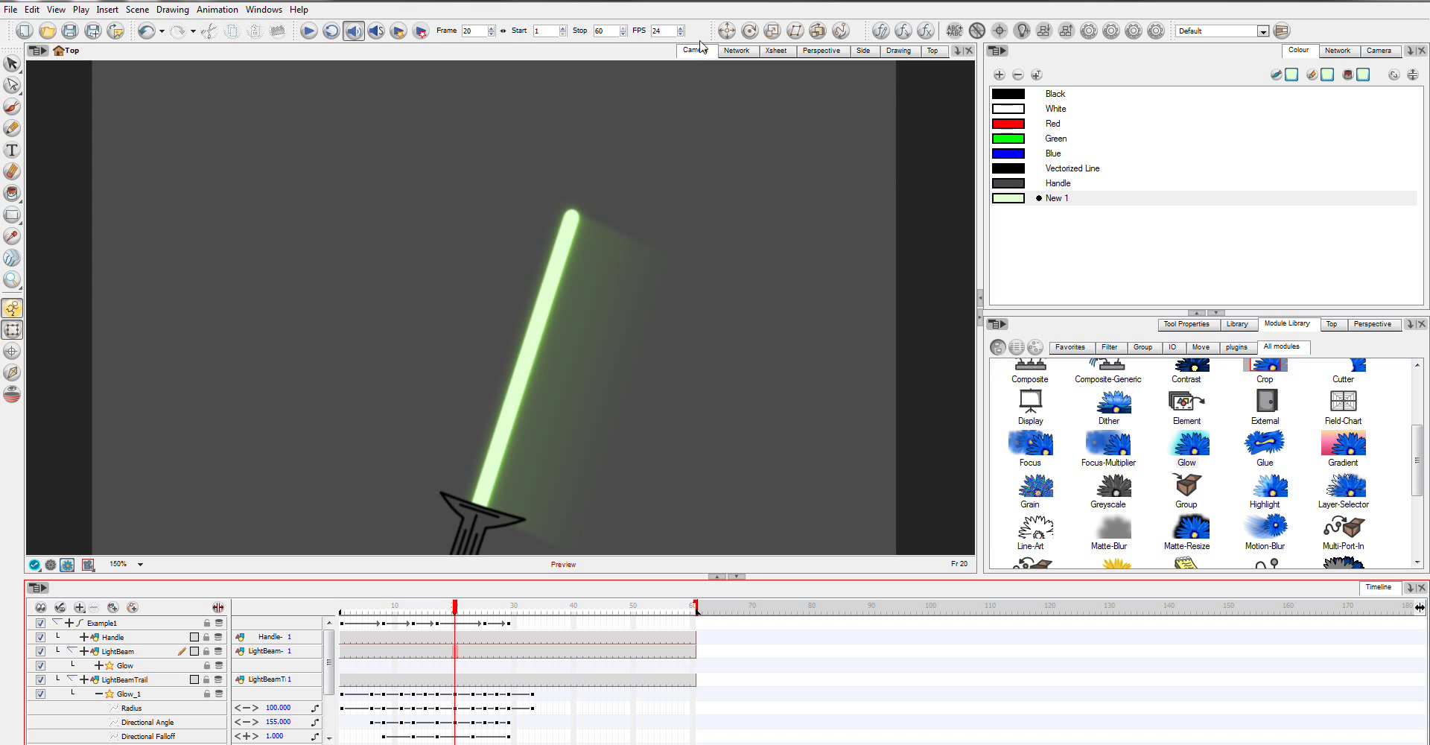
pyautogui.click(737, 52)
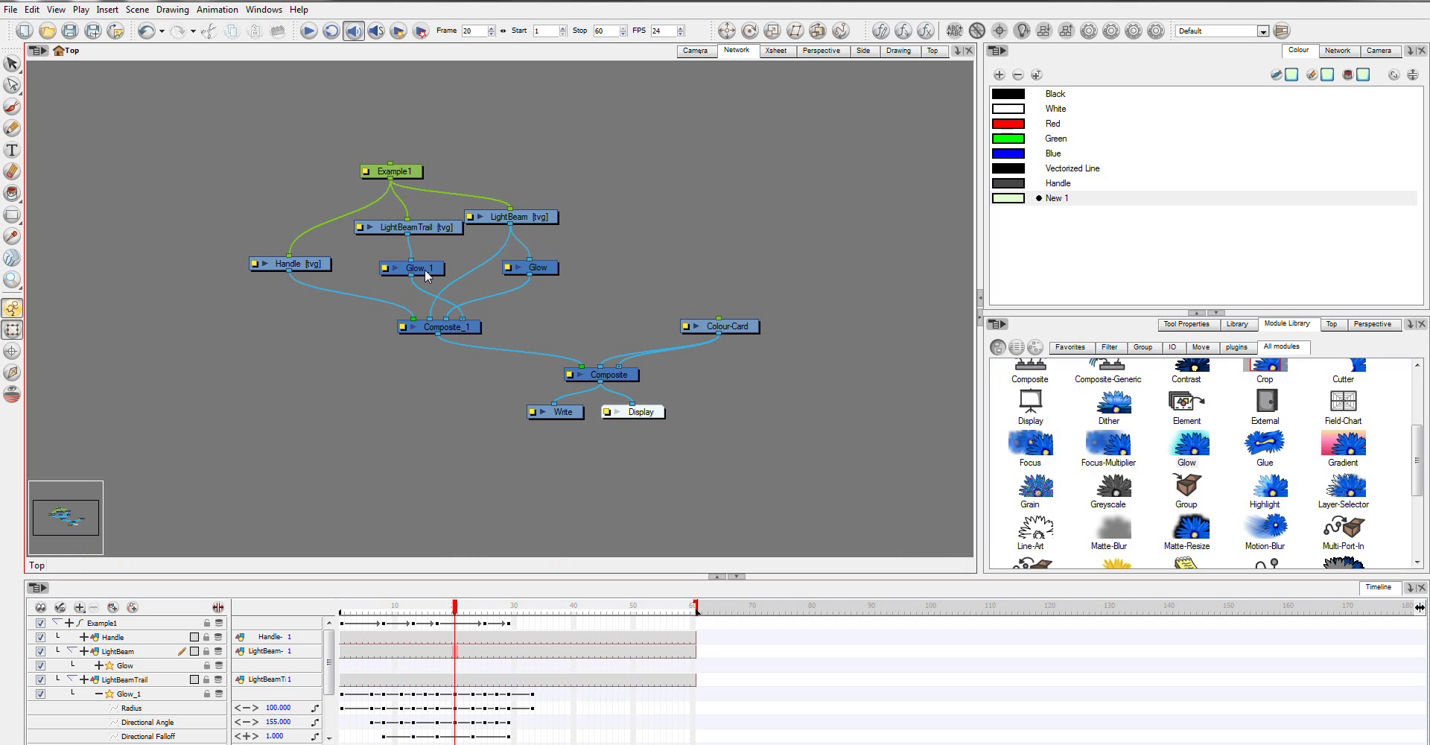
# - Insert a Blur-Radial node between Glow_1 and Composite_1 and set its Radius to 10
pyautogui.moveTo(422, 269); pyautogui.dragTo(412, 257)
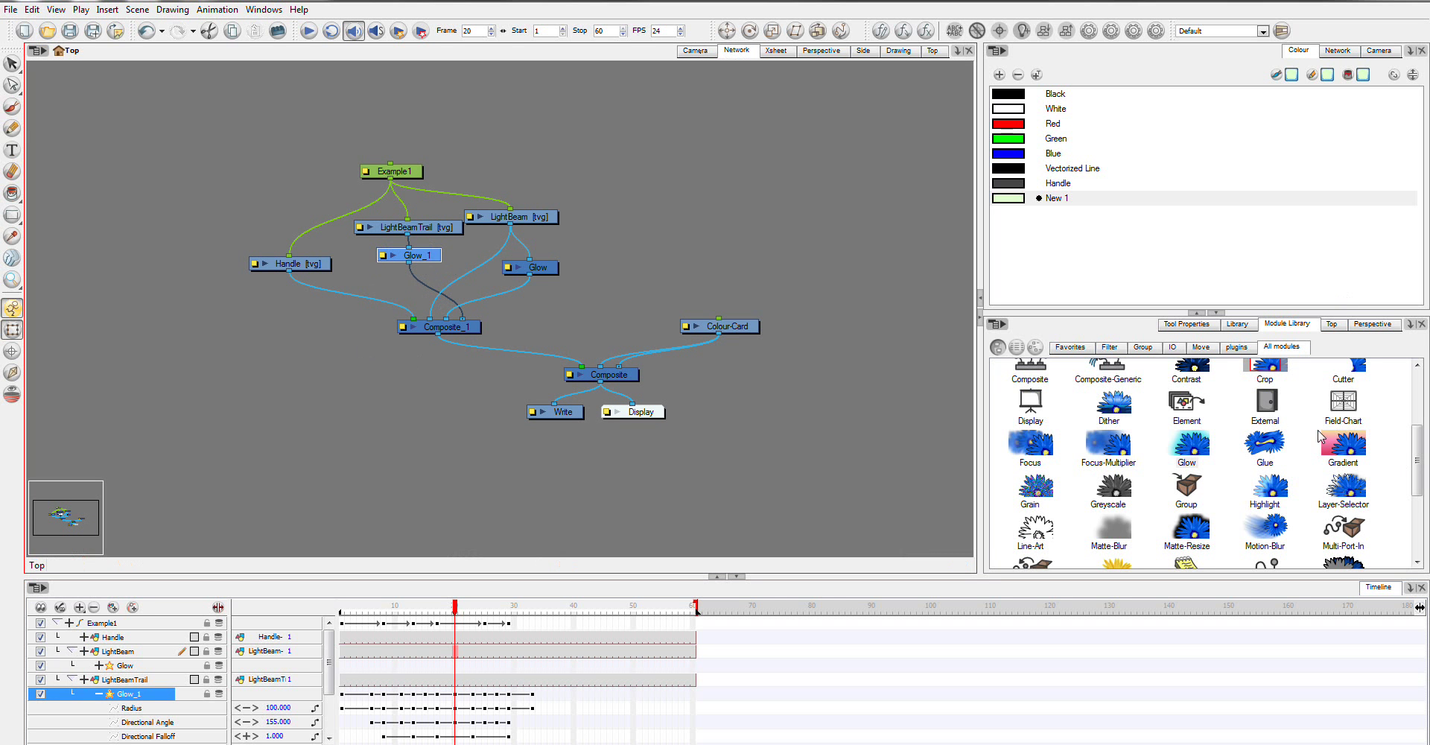
pyautogui.moveTo(1417, 475); pyautogui.dragTo(1417, 423)
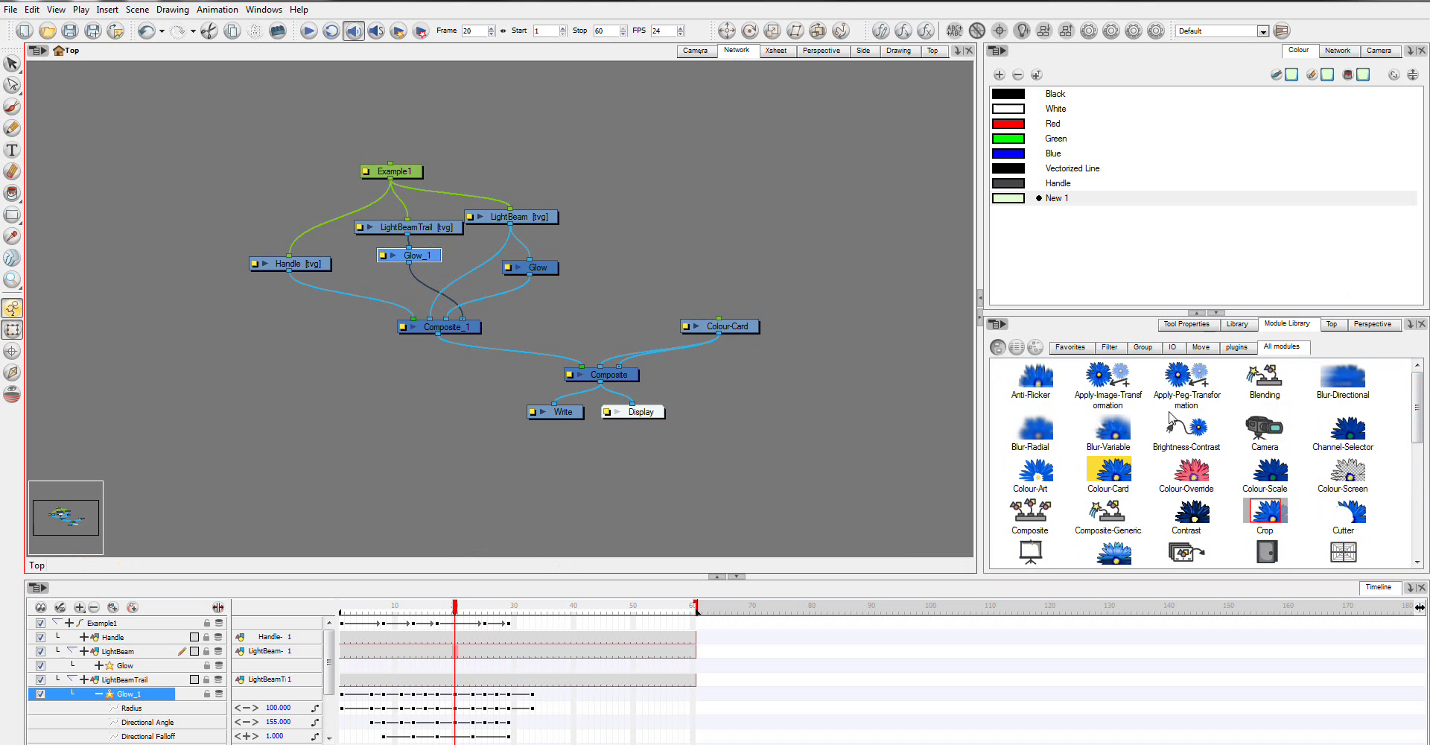
pyautogui.moveTo(1032, 432); pyautogui.dragTo(676, 365)
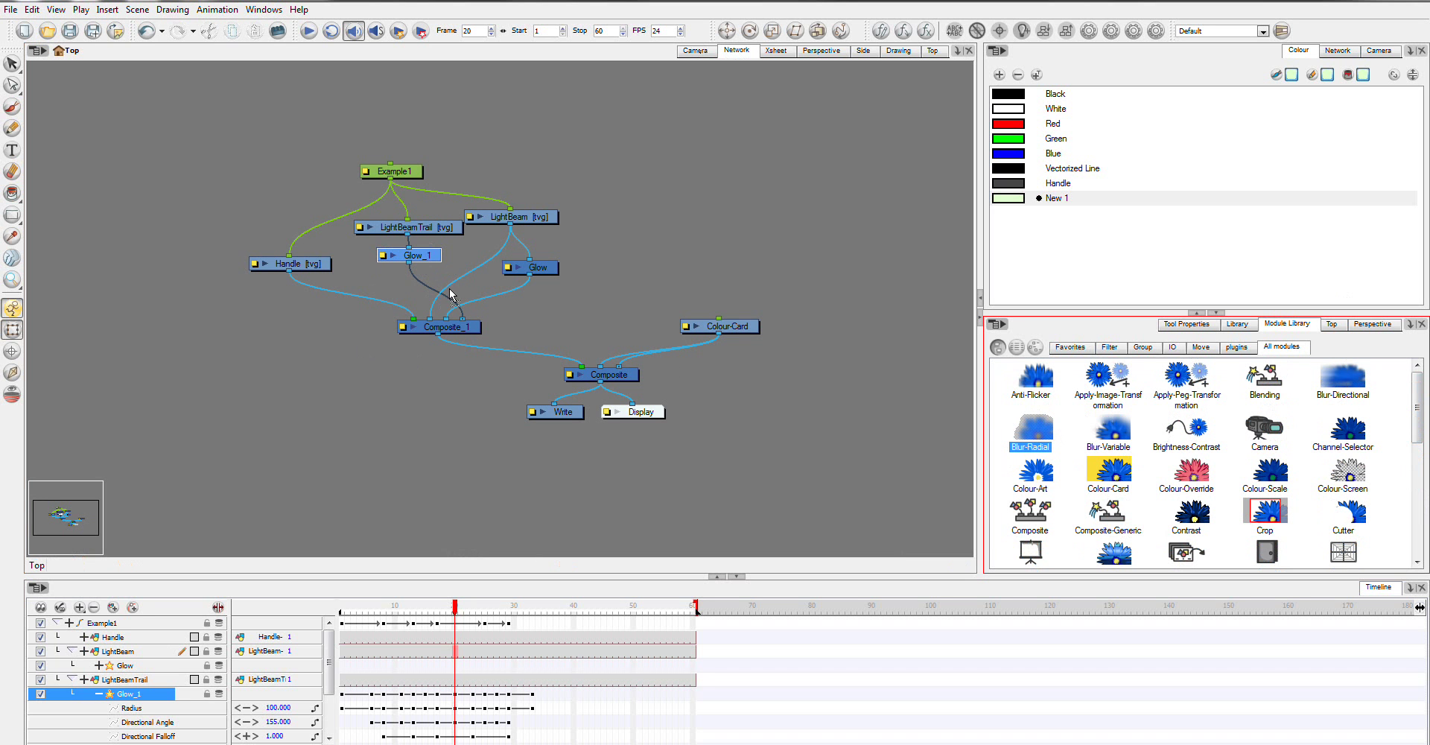
pyautogui.moveTo(432, 277); pyautogui.dragTo(417, 291)
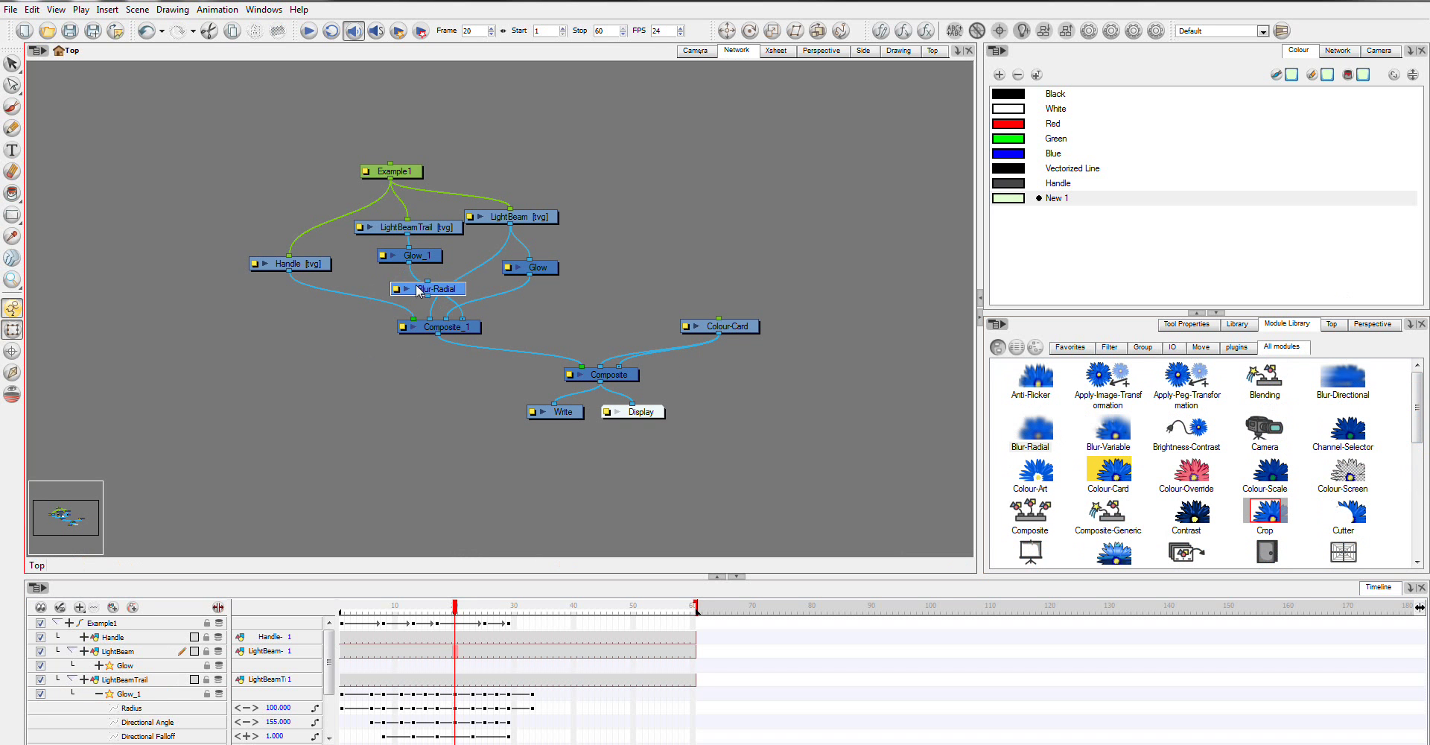
pyautogui.click(409, 274)
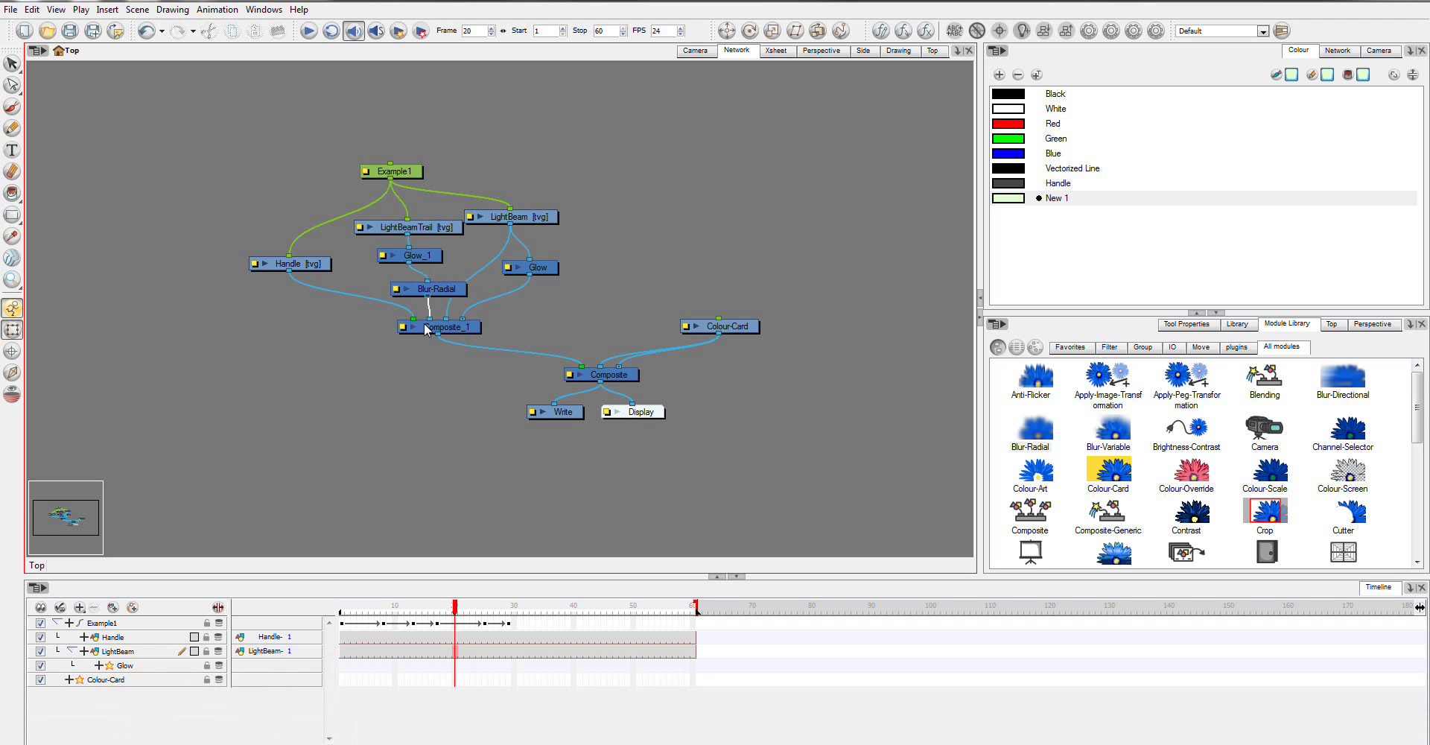
pyautogui.click(396, 290)
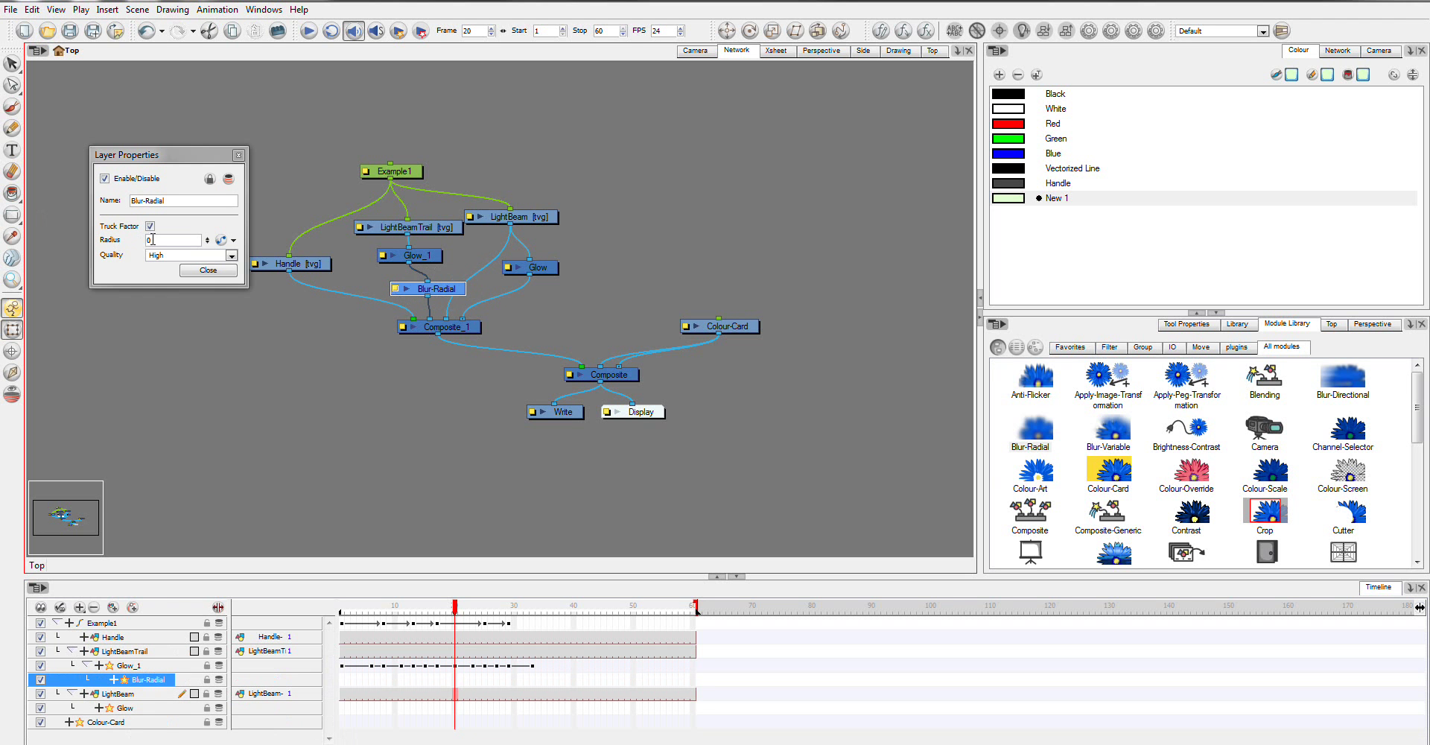
pyautogui.write('10')
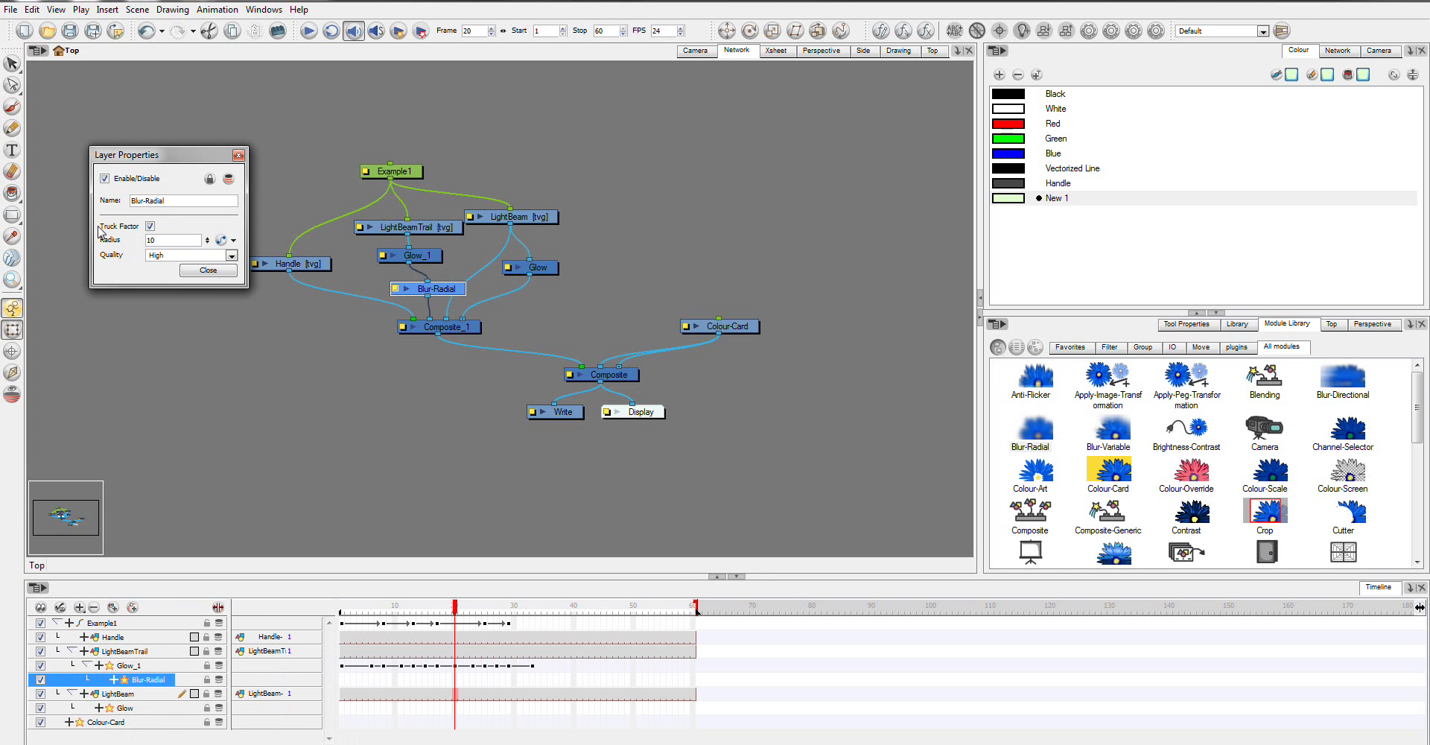
pyautogui.click(203, 271)
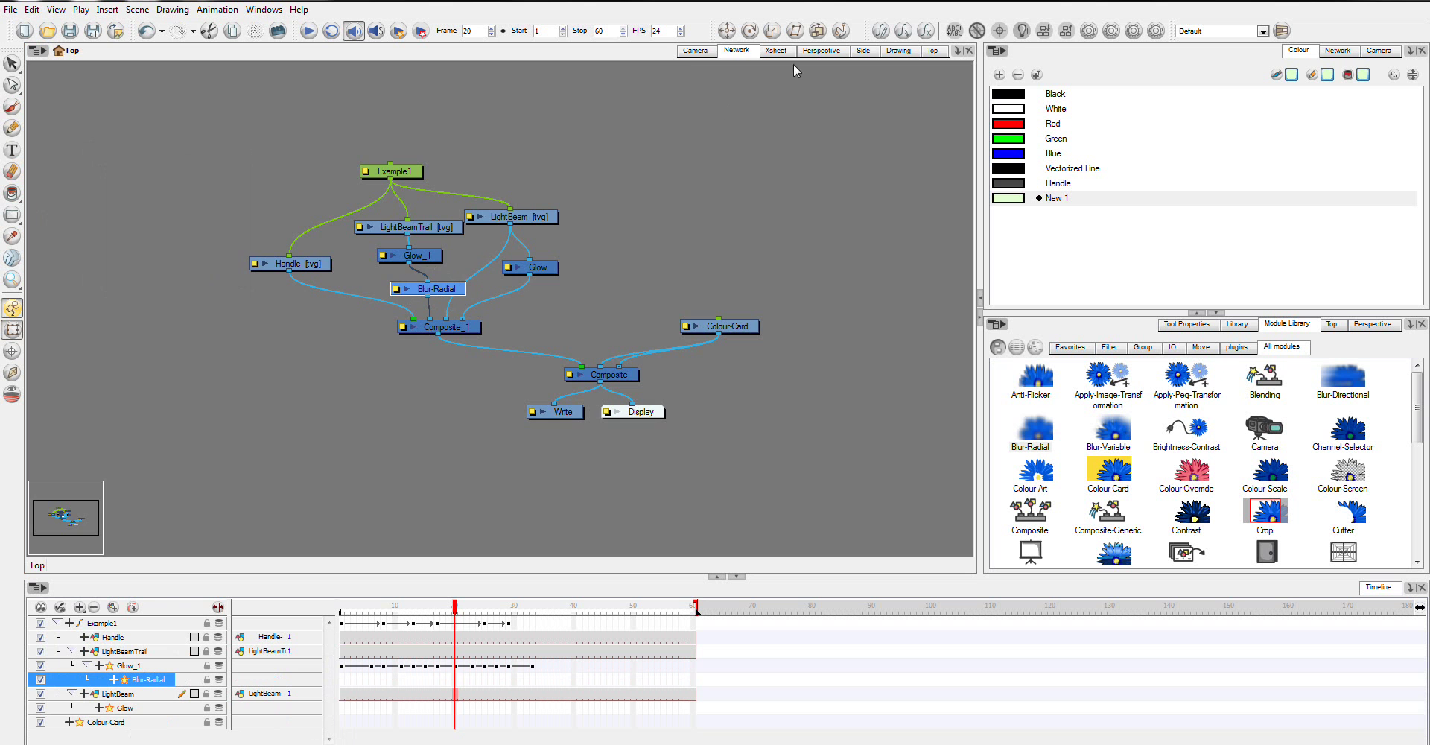
# - Switch the viewer back to the Camera view to preview the blurred green trail
pyautogui.click(693, 51)
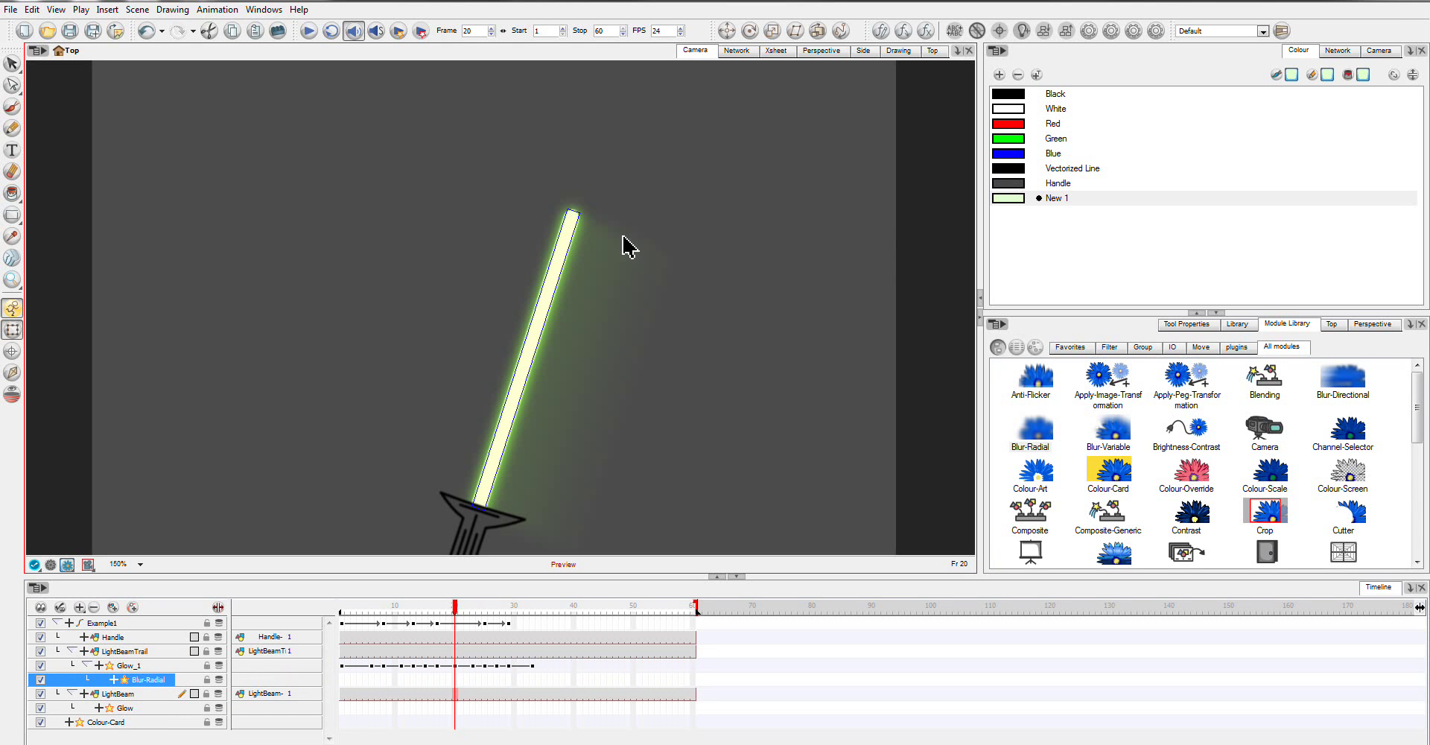